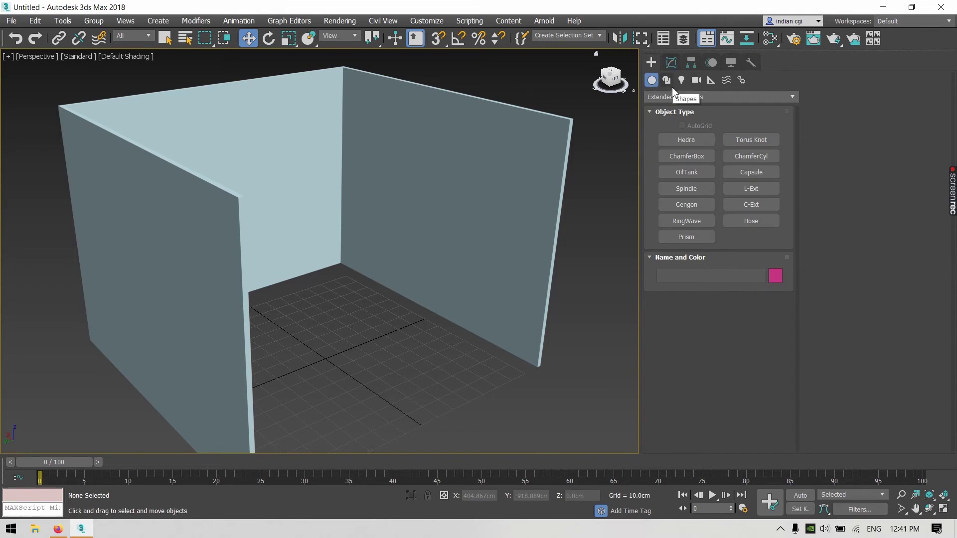
Create a standard primitive Plane beneath the three walls to serve as the room's floor
click(672, 97)
click(673, 109)
click(671, 110)
click(704, 111)
click(763, 206)
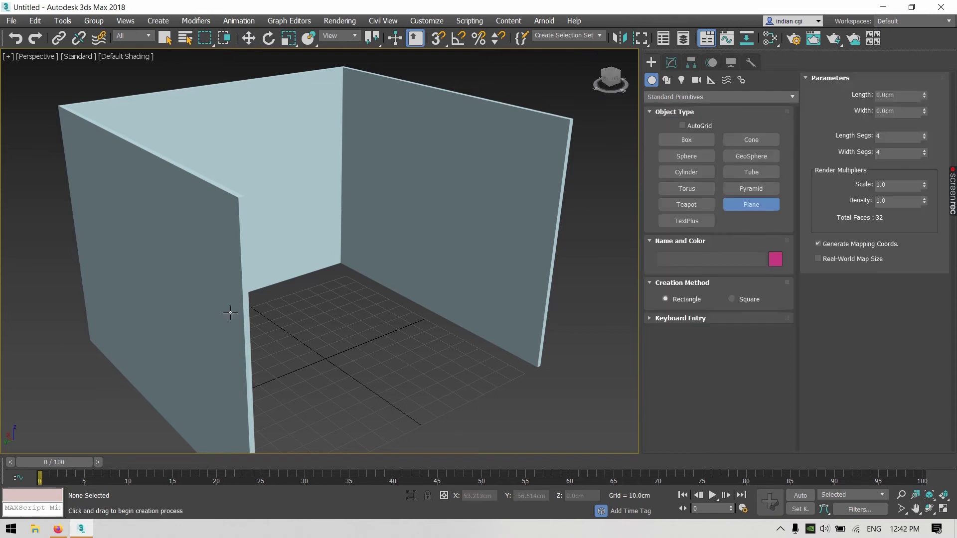
middle_drag(70, 336, 84, 320)
drag(96, 323, 629, 342)
key(w)
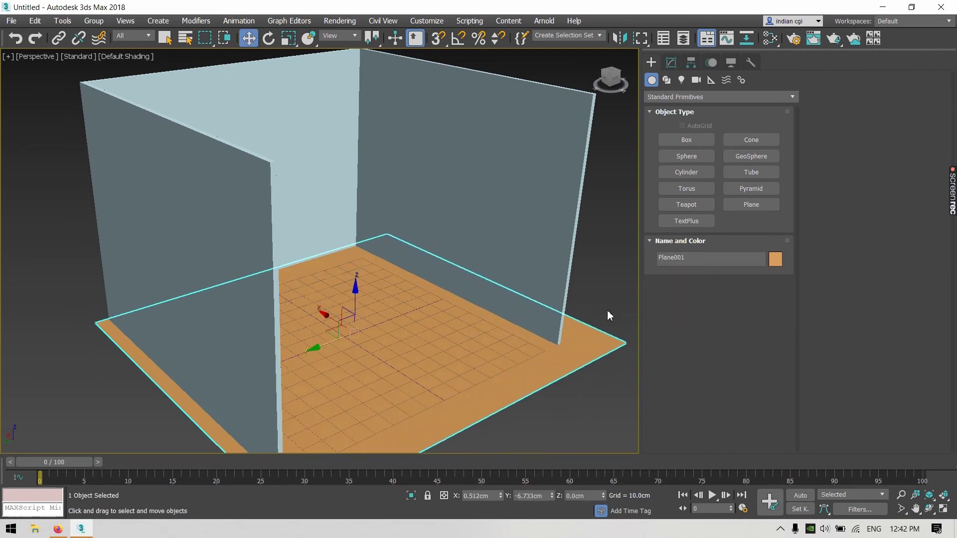
Move the floor plane to about X 11.5 cm, Y -2.5 cm to centre it under the walls
mouse_move(418, 344)
middle_down()
mouse_move(448, 341)
mouse_move(408, 336)
mouse_move(427, 338)
middle_up()
middle_drag(428, 338, 480, 368)
drag(380, 324, 360, 315)
drag(358, 355, 354, 359)
alt+middle_drag(509, 352, 492, 323)
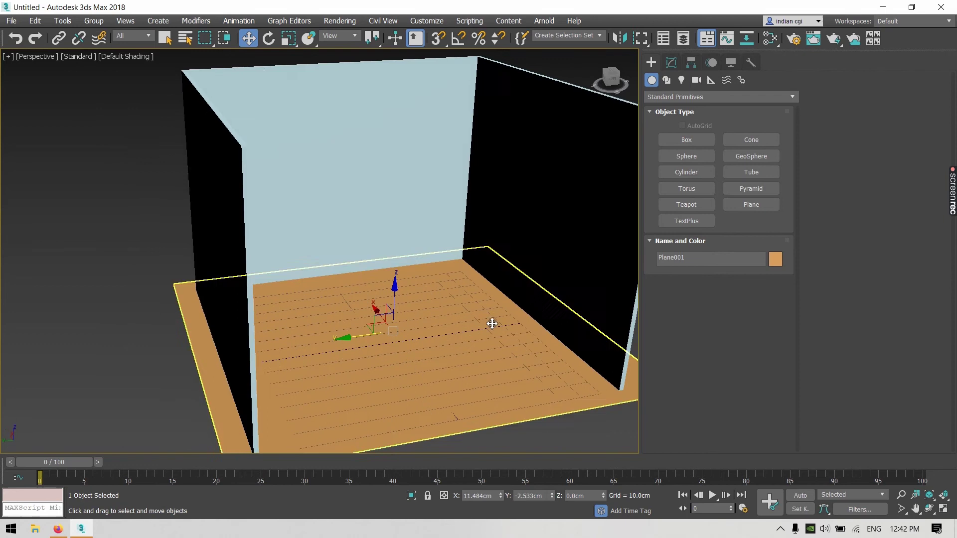
middle_drag(525, 429, 435, 422)
click(497, 408)
alt+middle_drag(402, 361, 442, 350)
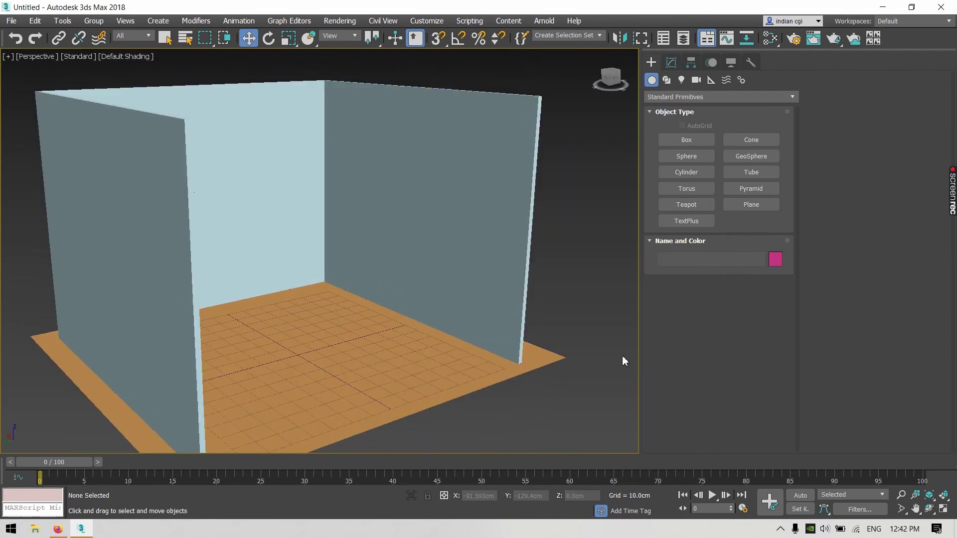
Start a photometric Target Light and accept the recommended Logarithmic Exposure Control
click(681, 80)
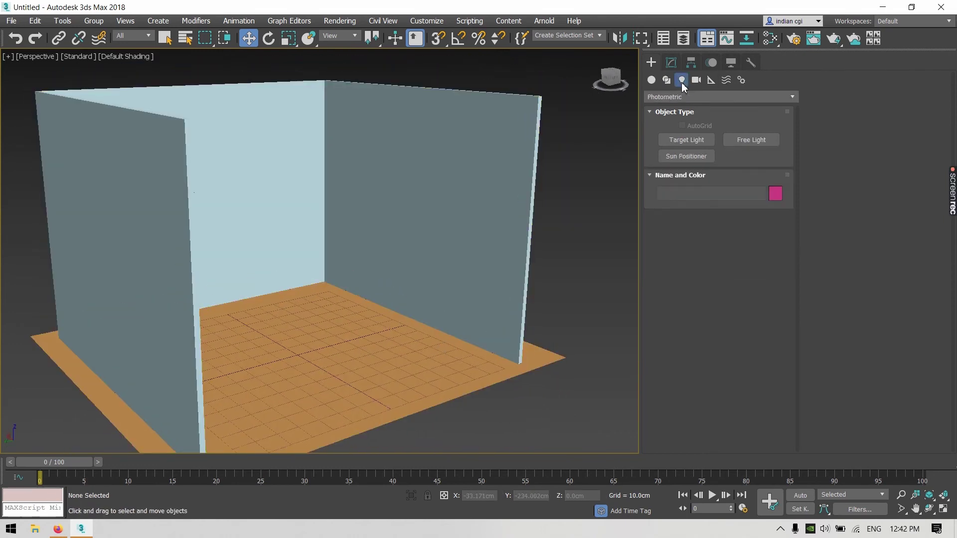
click(683, 137)
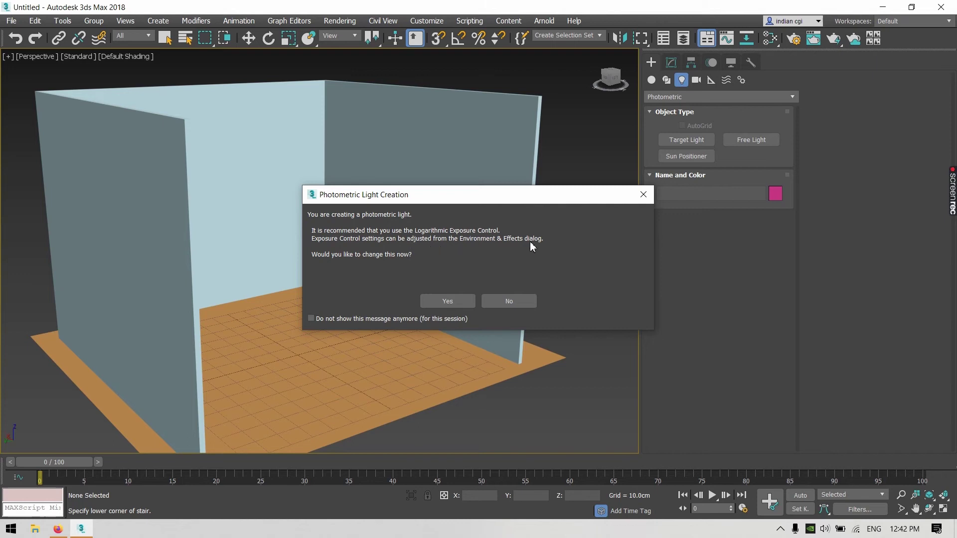
click(443, 299)
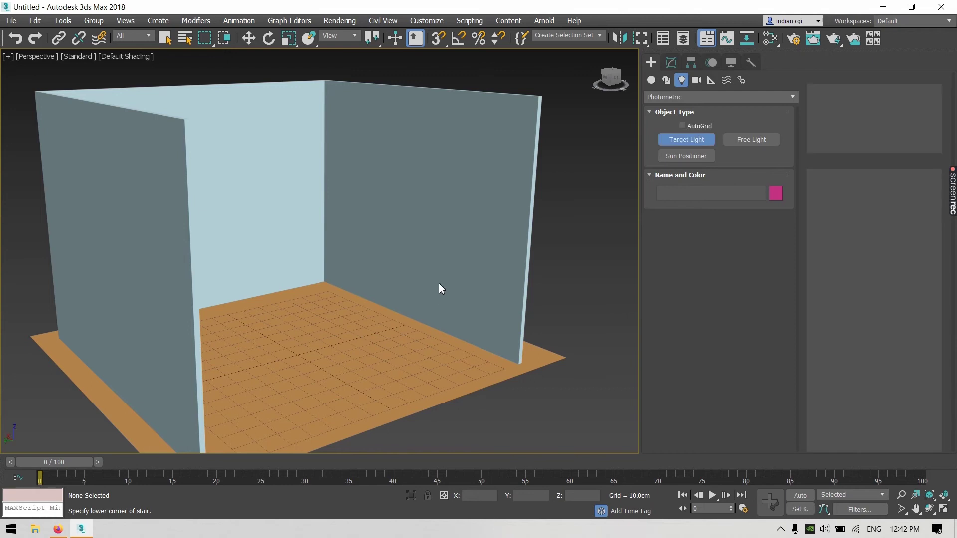
Draw a grid-snapped target light outside the room in the Top view, from X 170, Y 90 cm to X 170, Y -10 cm
key(t)
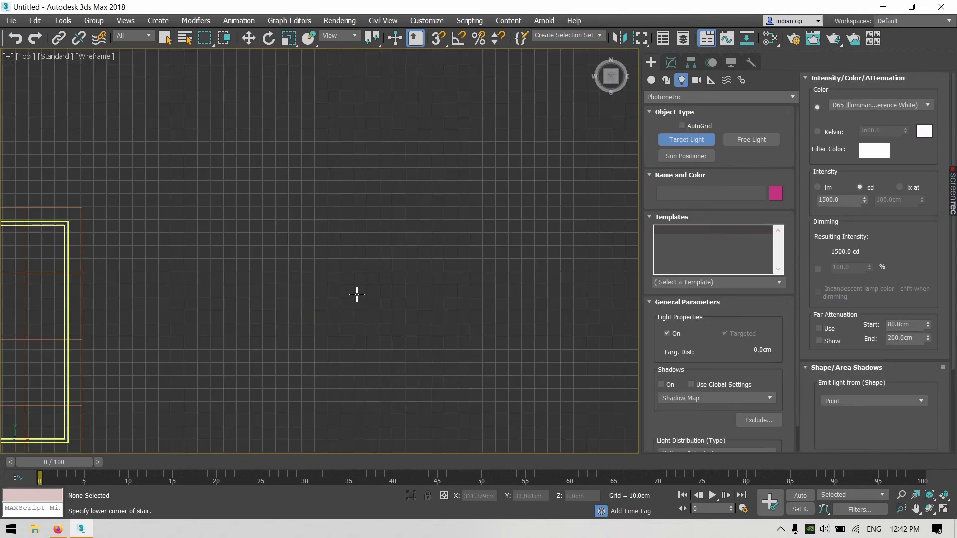
scroll(310, 298, down, 2)
scroll(356, 263, down, 2)
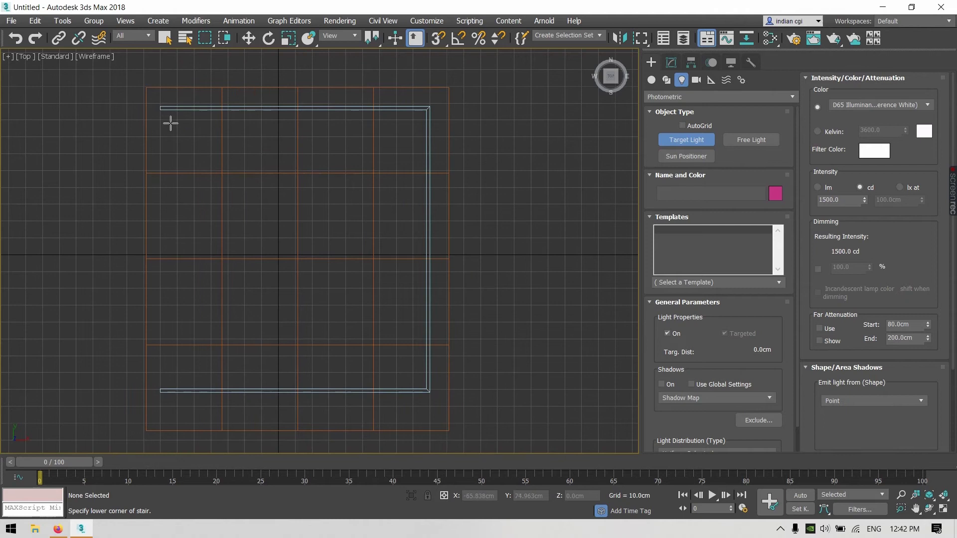
click(436, 39)
middle_drag(379, 187, 297, 190)
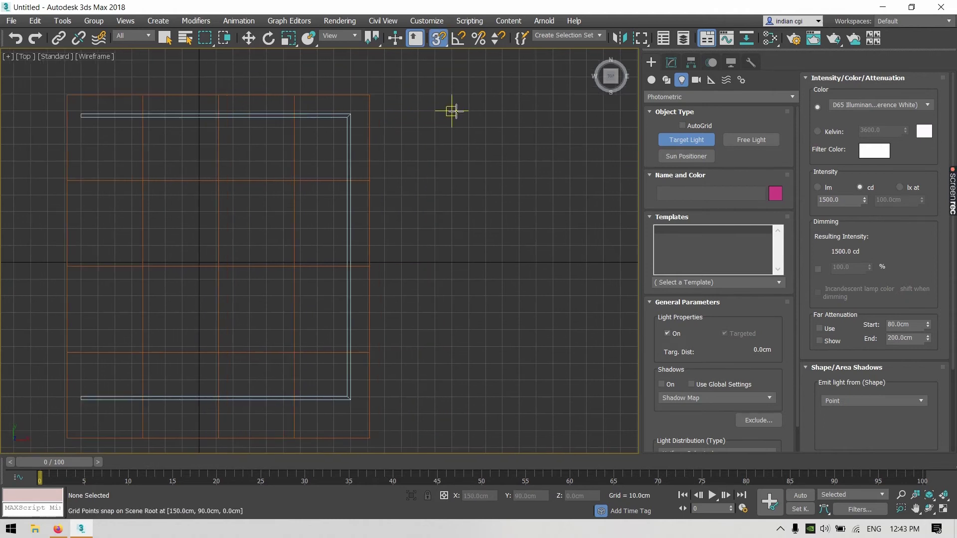
drag(485, 111, 549, 109)
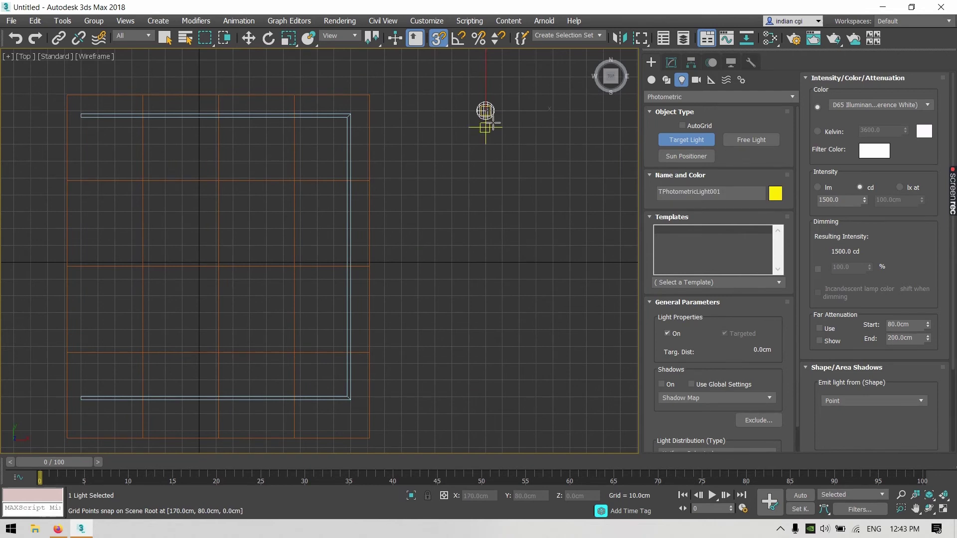
key(ctrl+z)
drag(486, 112, 486, 279)
right_click(551, 209)
click(551, 209)
right_click(552, 209)
click(439, 39)
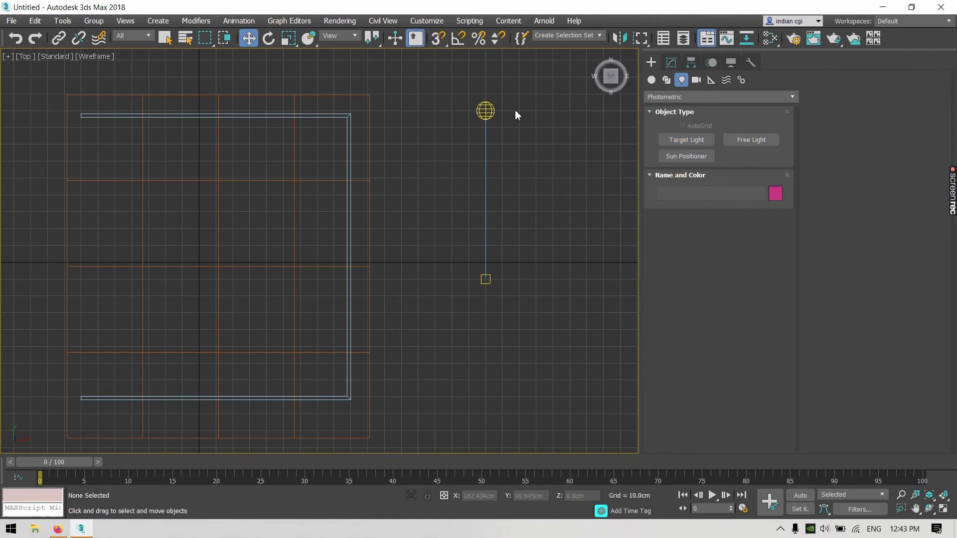
Select the light and its target in turn, and shift the target along X toward the room
click(486, 110)
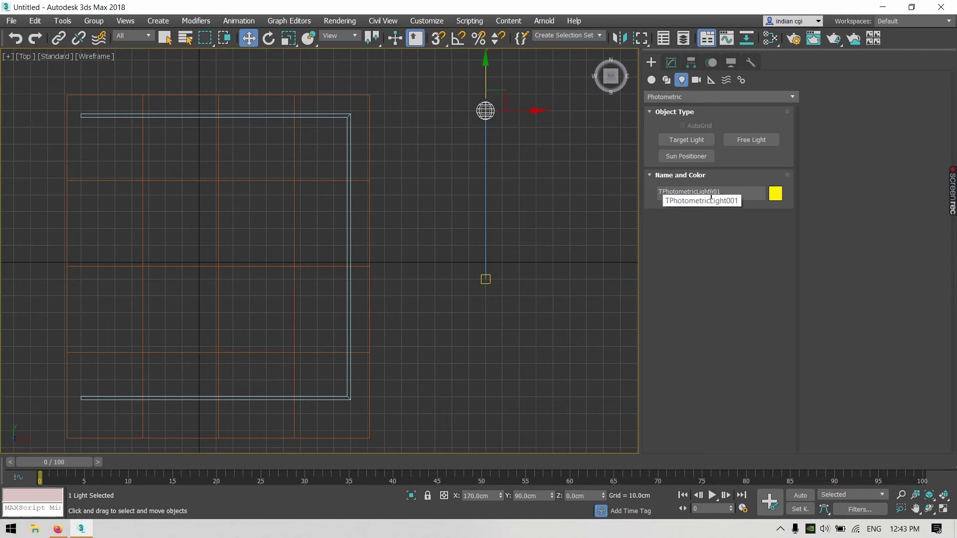
click(496, 280)
click(487, 278)
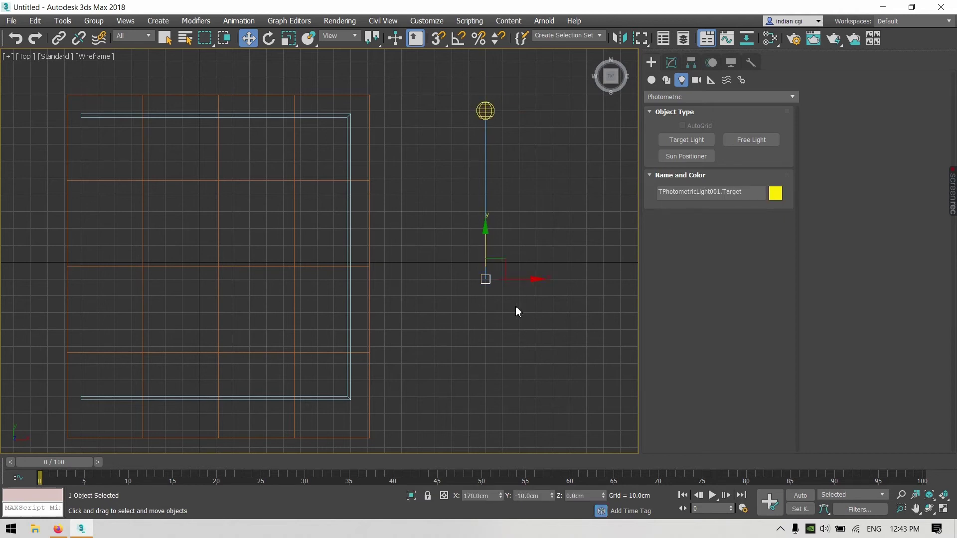
drag(529, 283, 492, 233)
click(671, 63)
click(541, 143)
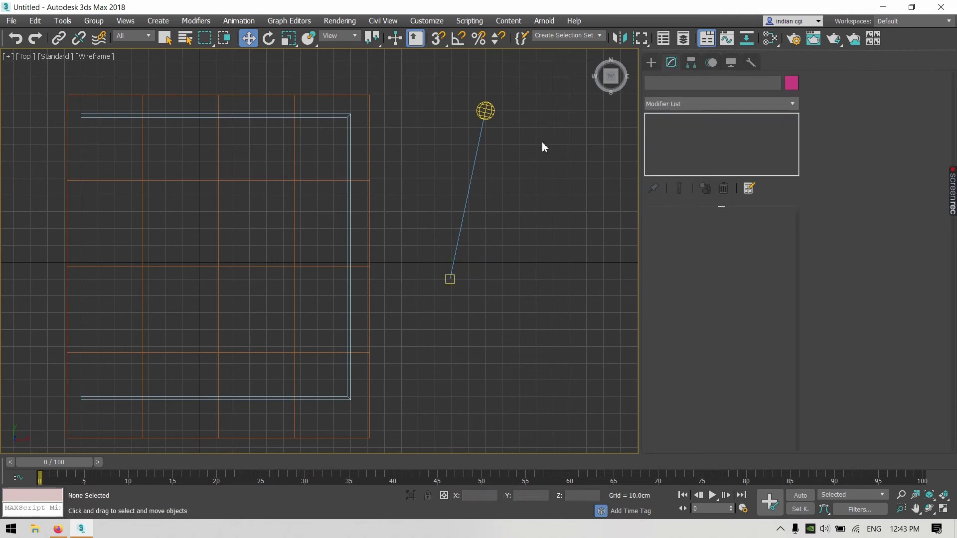
Delete the target light beside the room and return to the Perspective view
drag(429, 301, 429, 301)
key(Delete)
middle_drag(435, 299, 453, 292)
key(p)
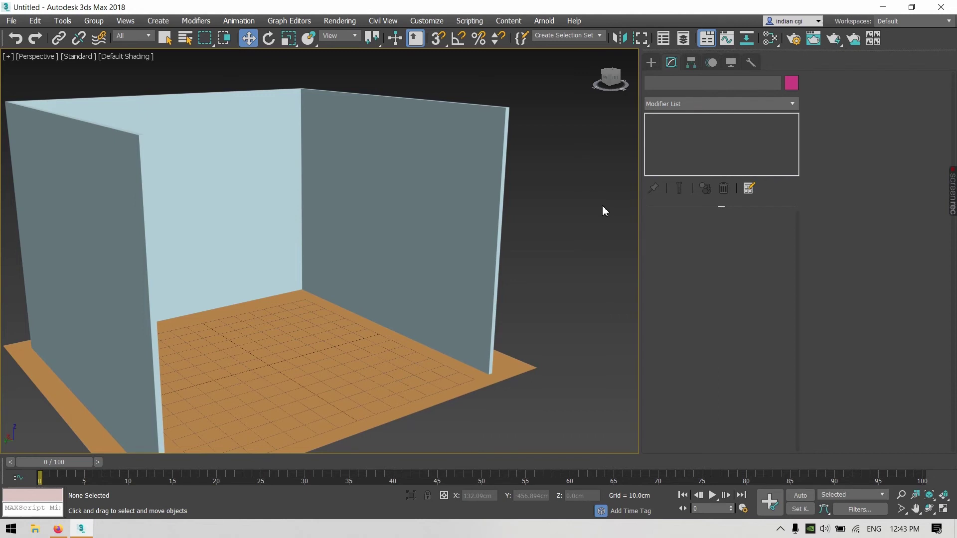
Configure the viewport's ViewCube with its size set to Normal
right_click(618, 81)
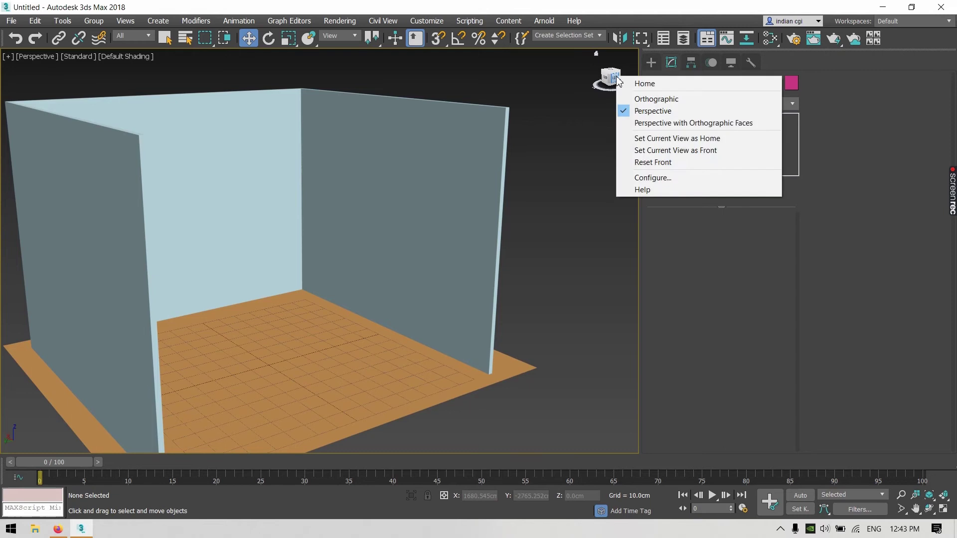
click(645, 179)
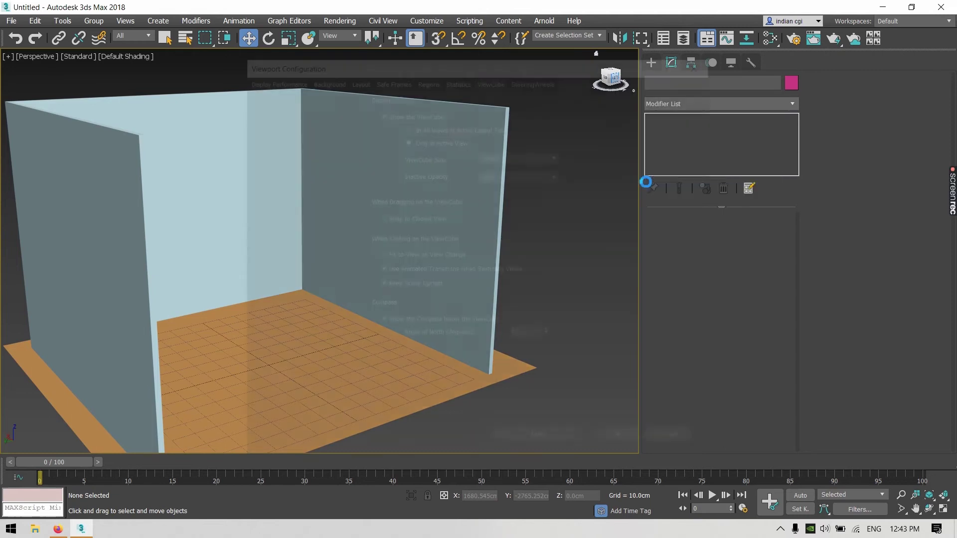
drag(420, 66, 441, 44)
click(537, 138)
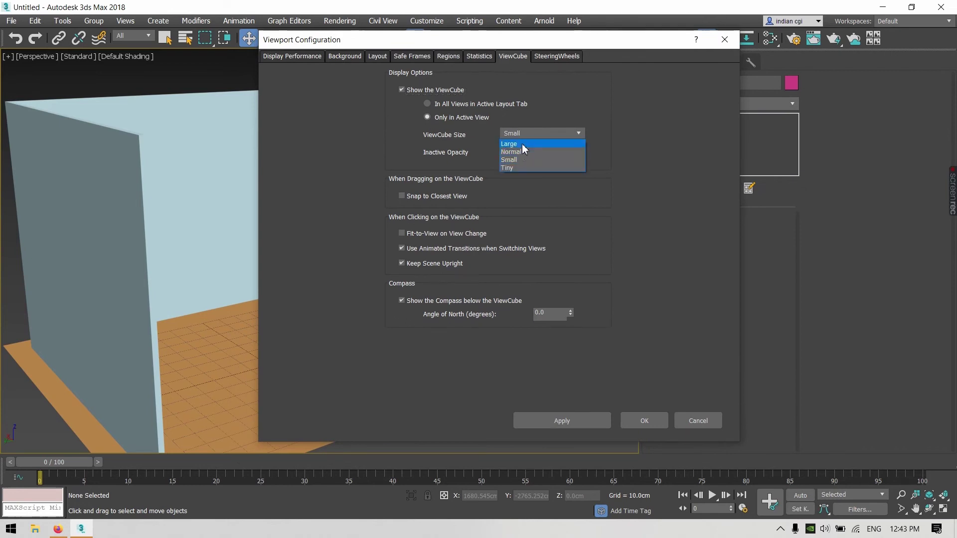
click(523, 151)
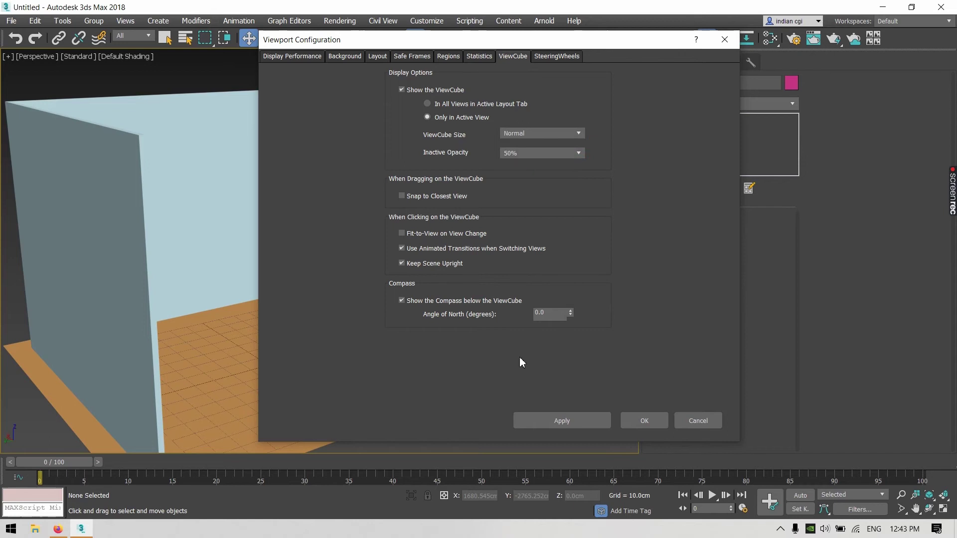
click(574, 133)
click(524, 151)
click(635, 420)
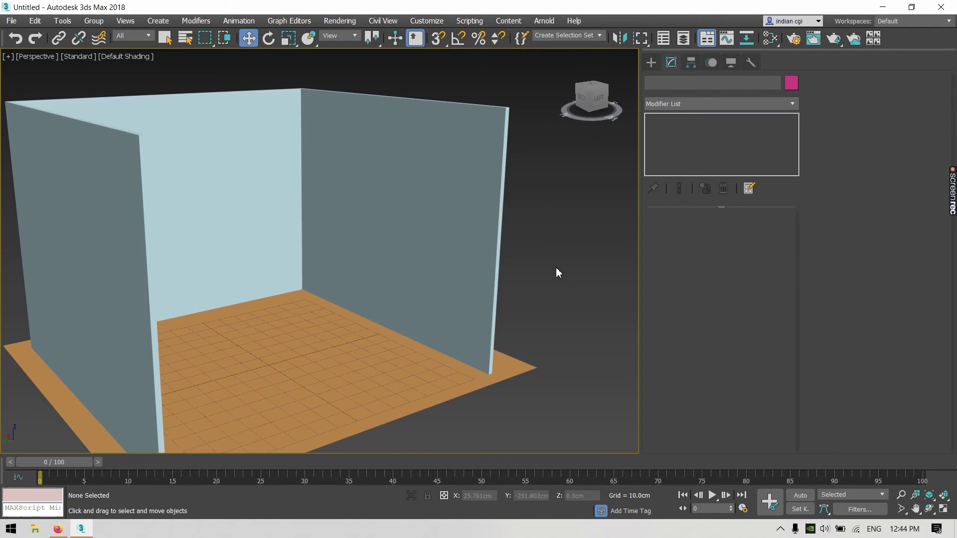
Rotate the walls and floor together a quarter turn about Z with angle snap, so the room's open side faces Front
click(601, 103)
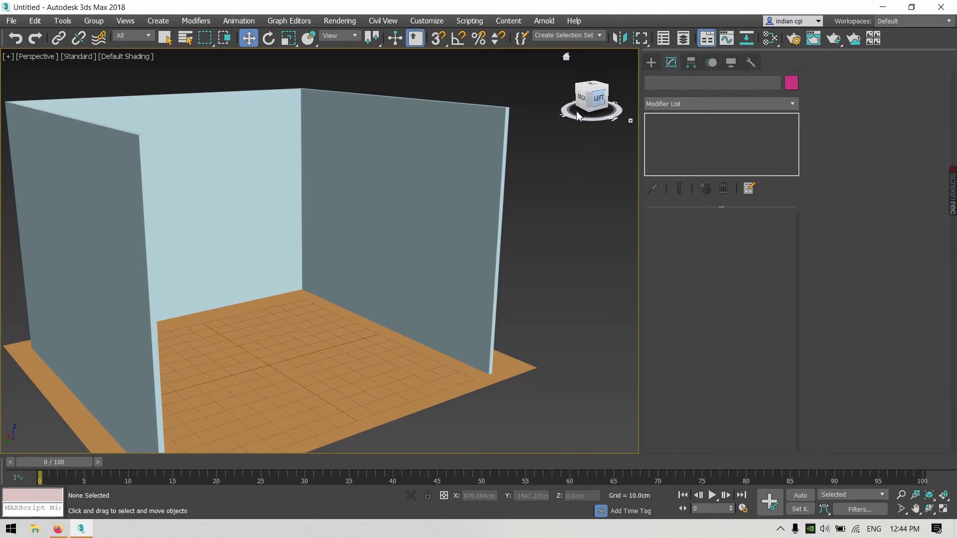
middle_drag(263, 216, 349, 239)
scroll(312, 238, down, 5)
drag(455, 158, 173, 327)
alt+middle_drag(174, 326, 469, 215)
alt+middle_drag(482, 215, 543, 218)
alt+middle_drag(256, 312, 301, 309)
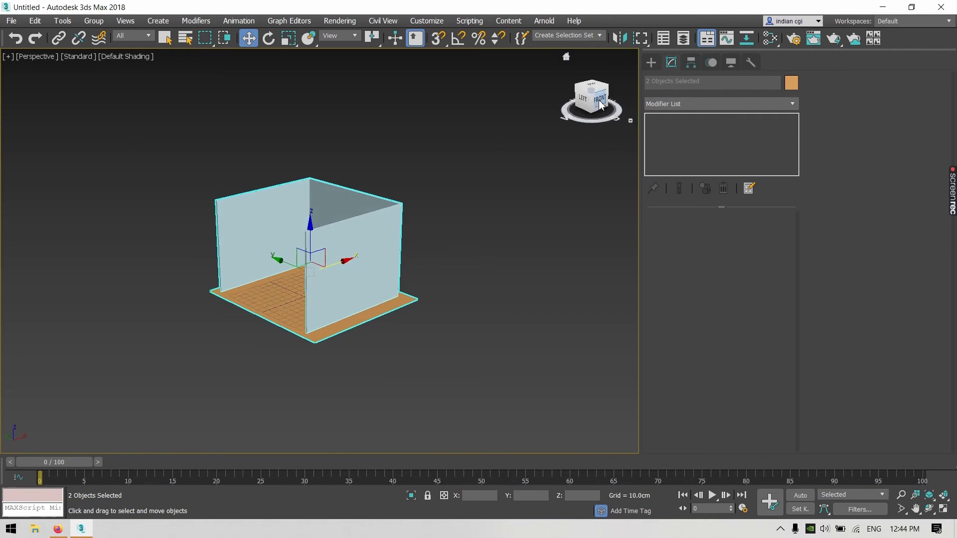
drag(463, 152, 192, 324)
click(267, 40)
click(457, 39)
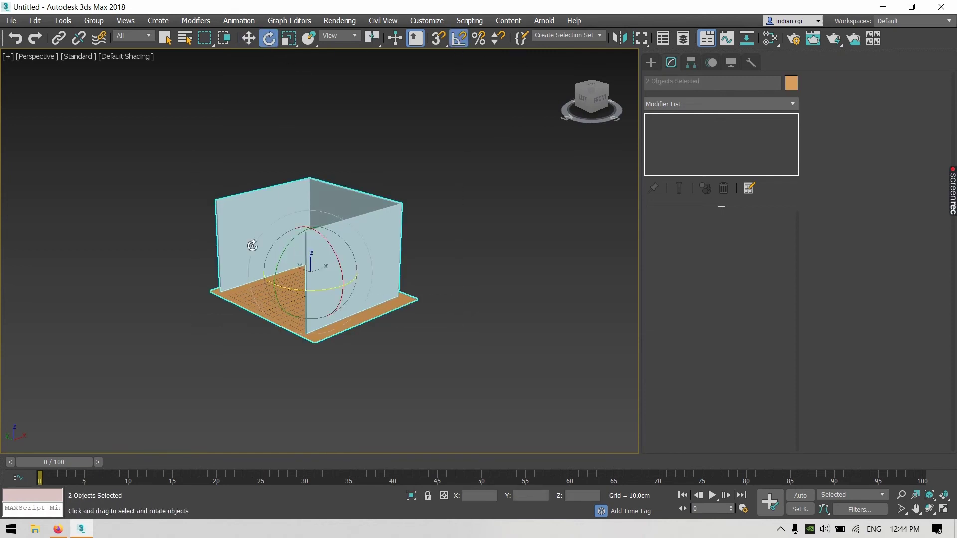
drag(292, 286, 335, 294)
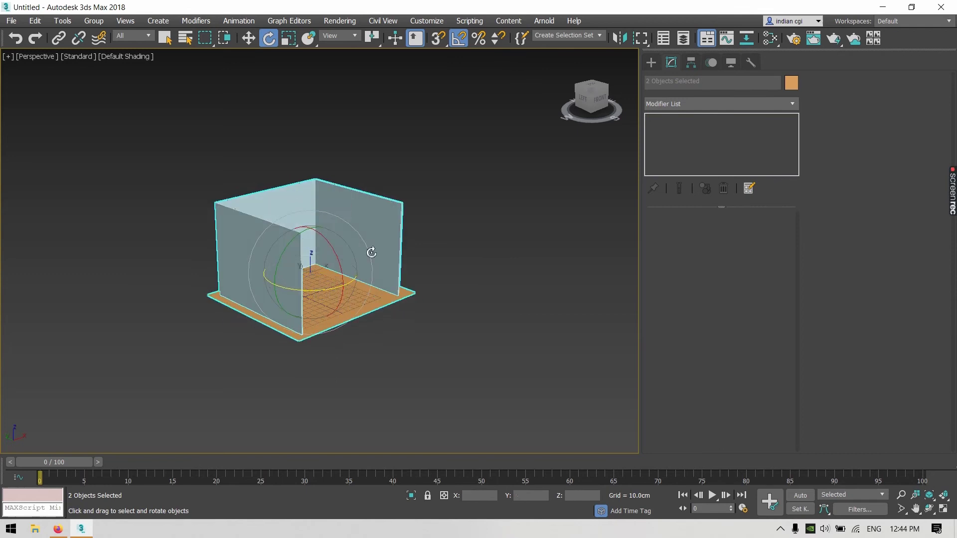
click(600, 99)
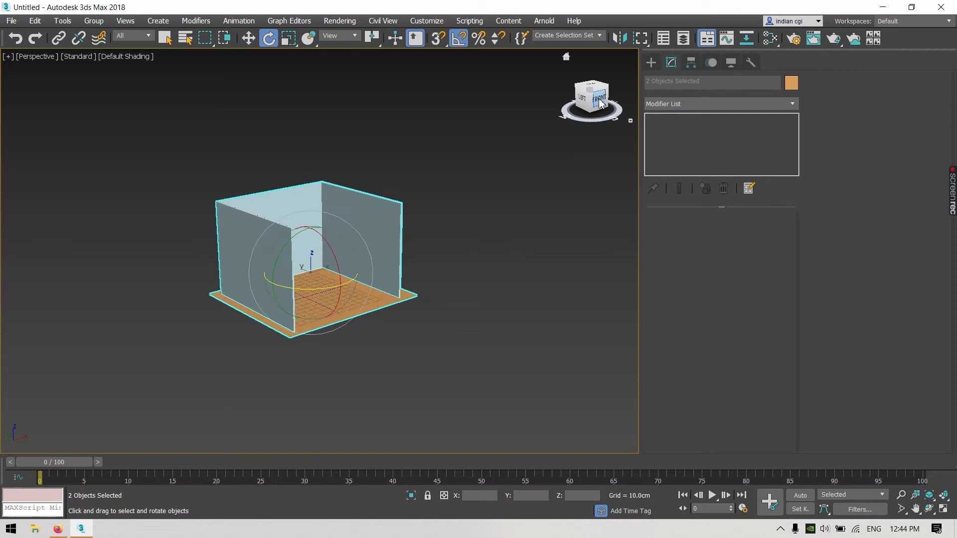
click(513, 301)
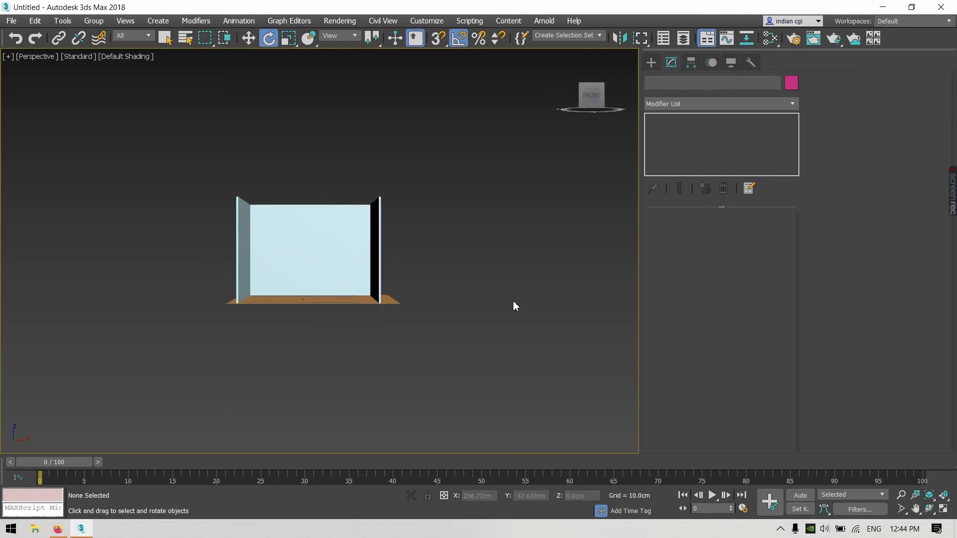
Place a grid-snapped photometric Target Light in the Front view at X 10, Z 120 cm, aimed straight down at Z 10 cm
key(f)
middle_drag(282, 169, 301, 221)
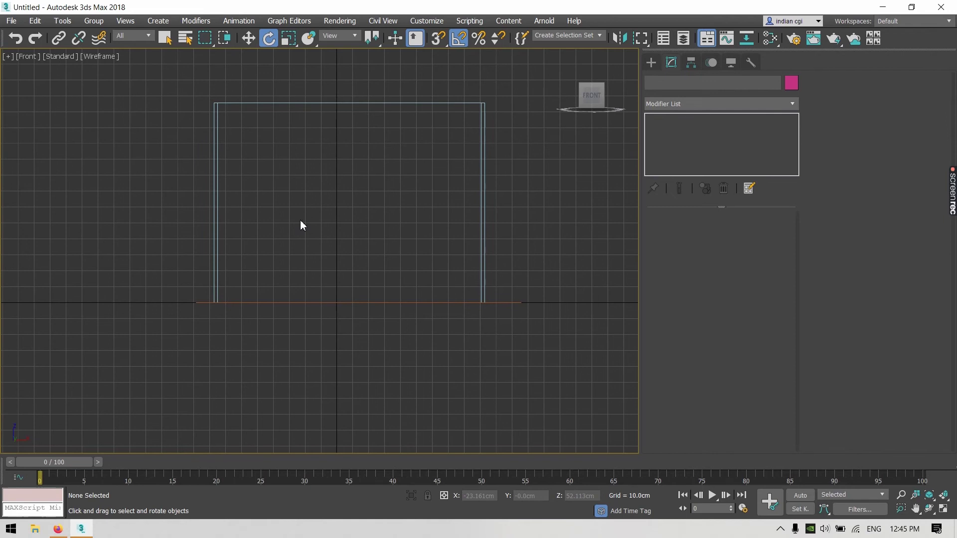
click(651, 62)
click(681, 79)
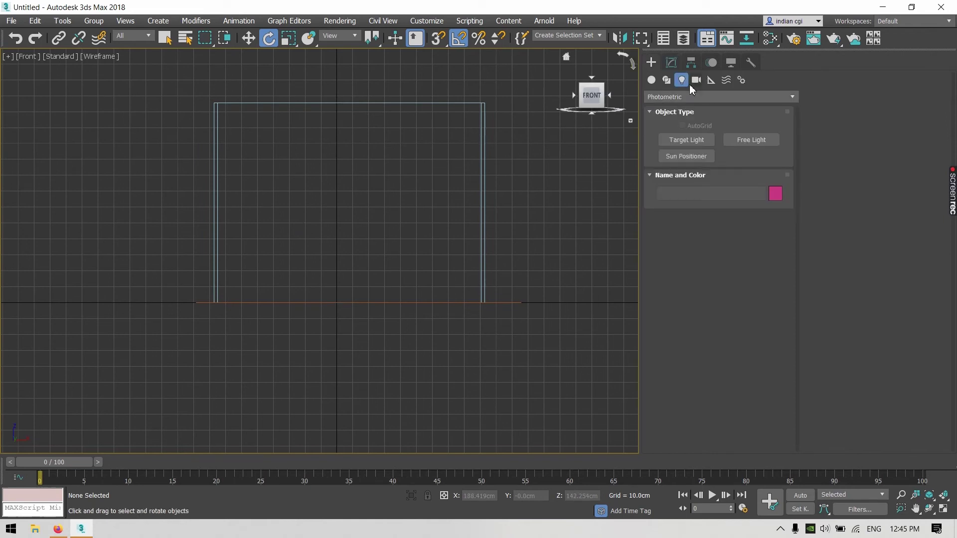
click(685, 141)
click(441, 44)
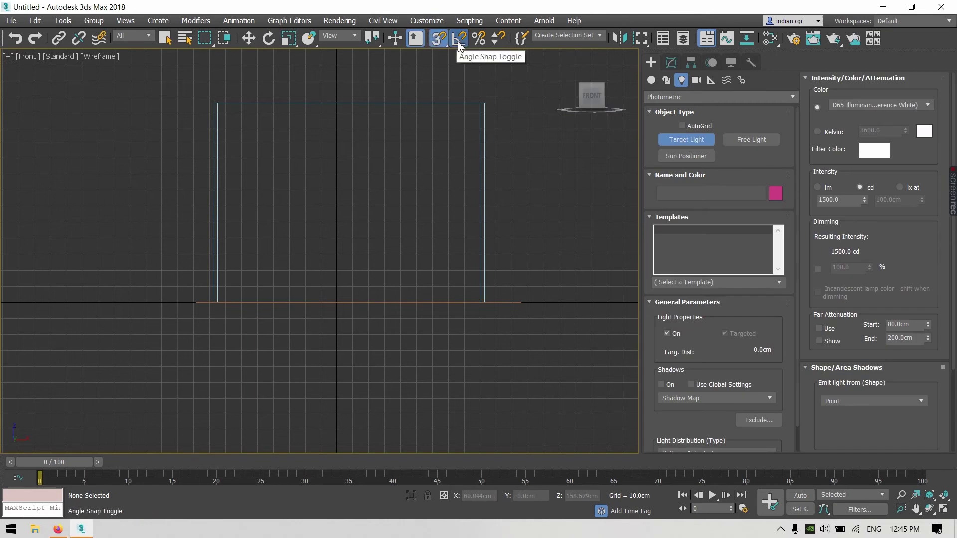
click(459, 44)
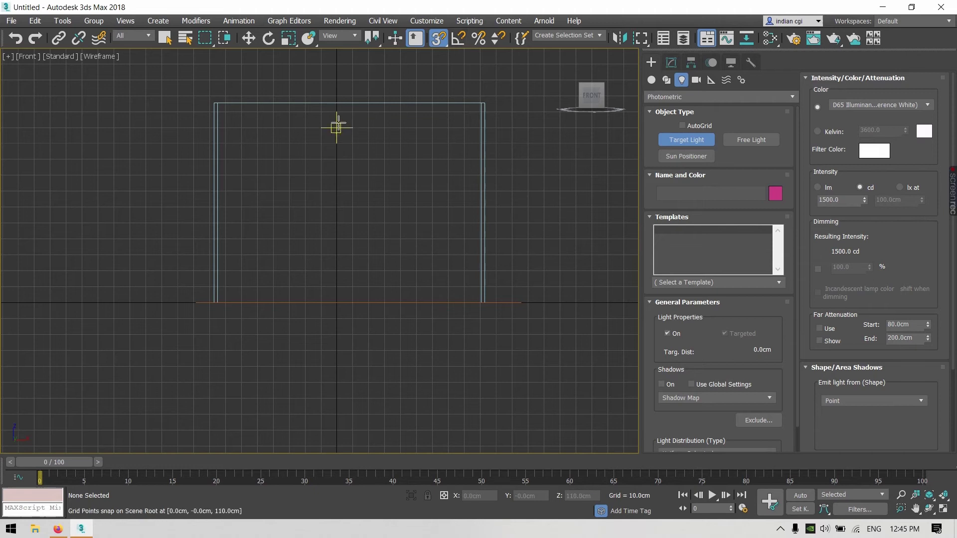
drag(351, 114, 352, 287)
key(e)
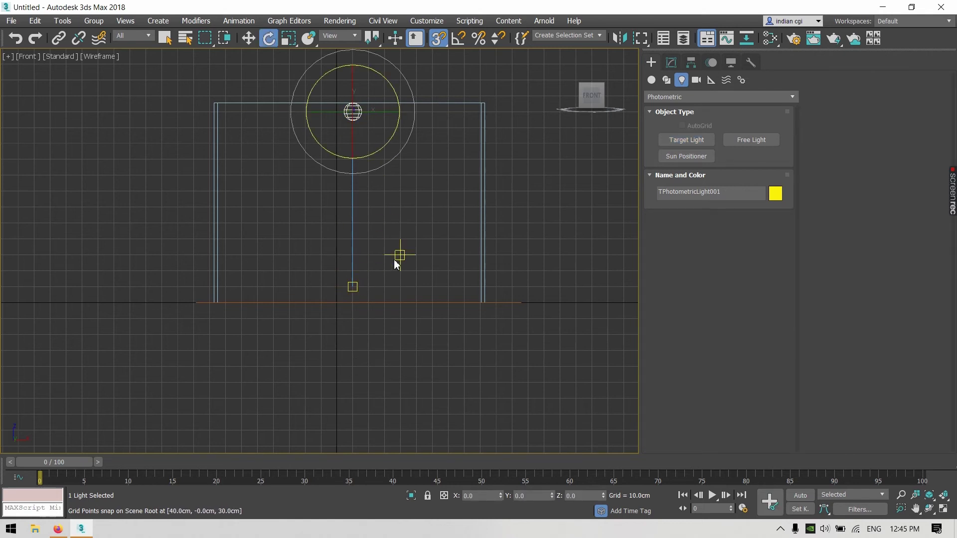
click(407, 189)
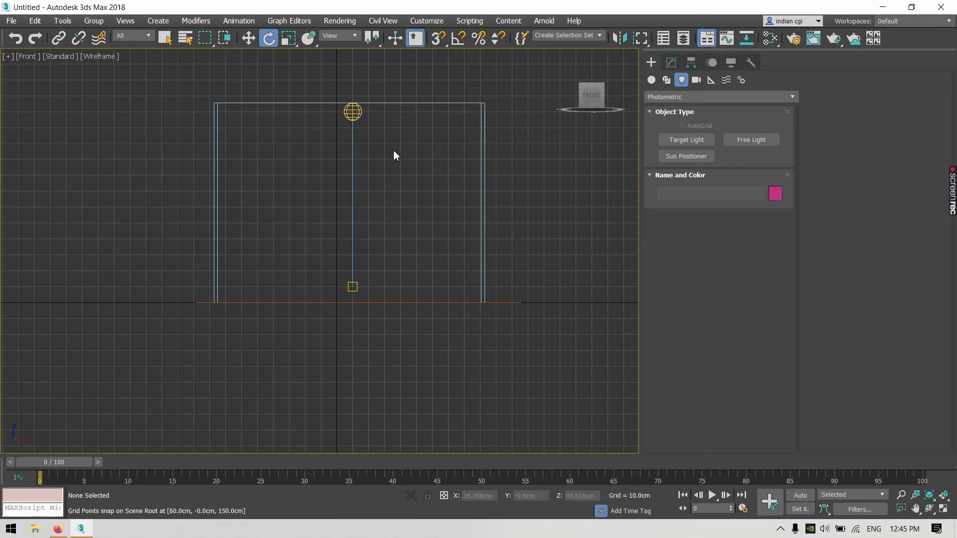
In the Perspective view, move the Target Light together with its target along Y toward the back wall
key(p)
mouse_move(277, 199)
alt+middle_down()
mouse_move(316, 213)
mouse_move(305, 216)
mouse_move(306, 230)
alt+middle_up()
click(310, 211)
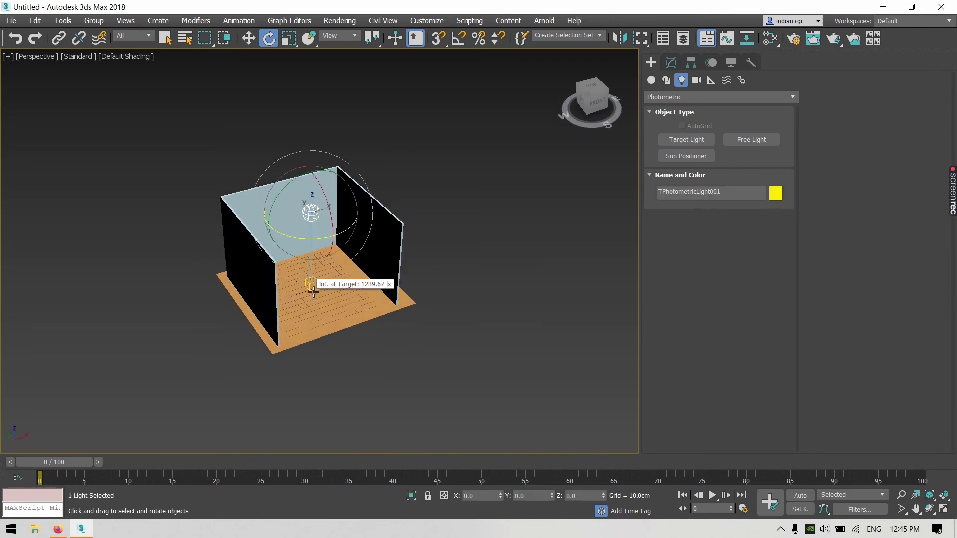
scroll(312, 283, up, 3)
alt+middle_drag(292, 228, 301, 235)
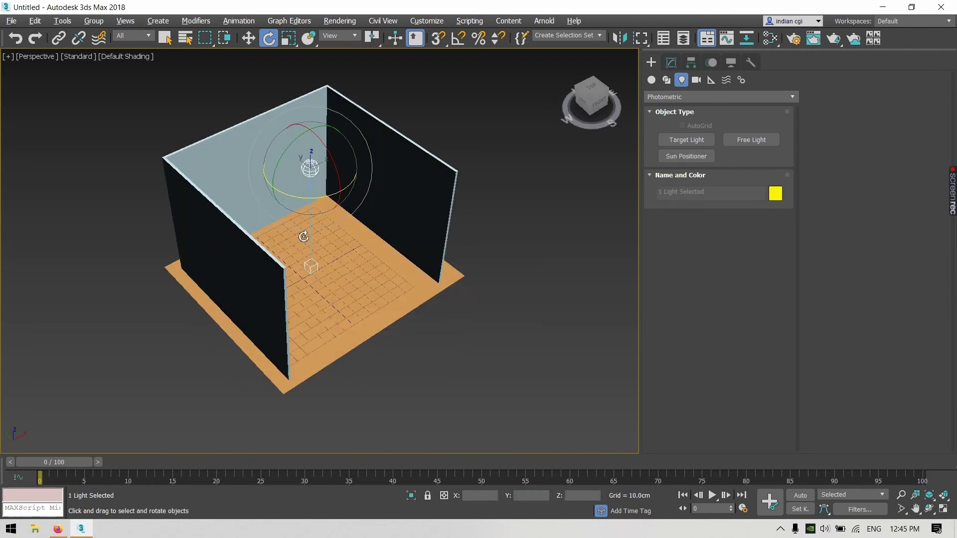
click(249, 39)
drag(284, 152, 218, 123)
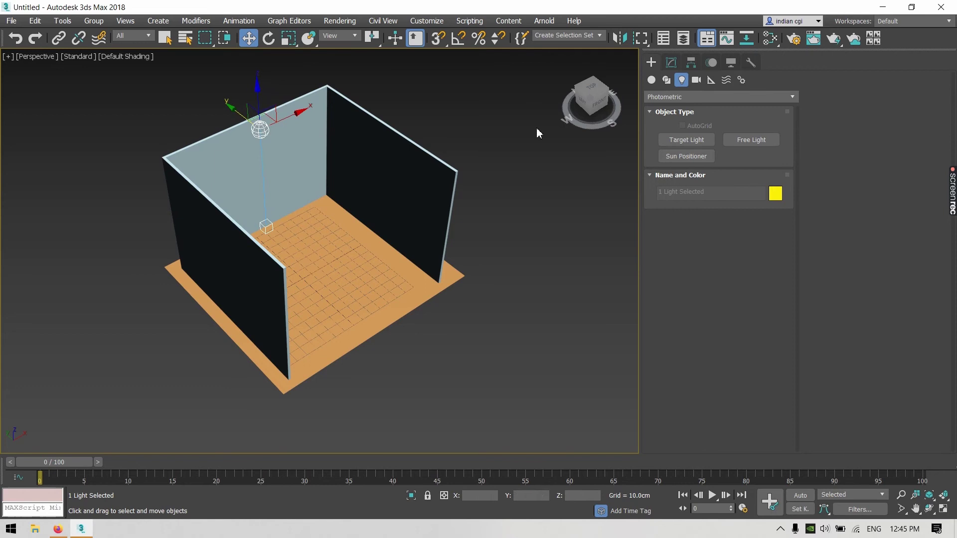
click(526, 157)
click(598, 110)
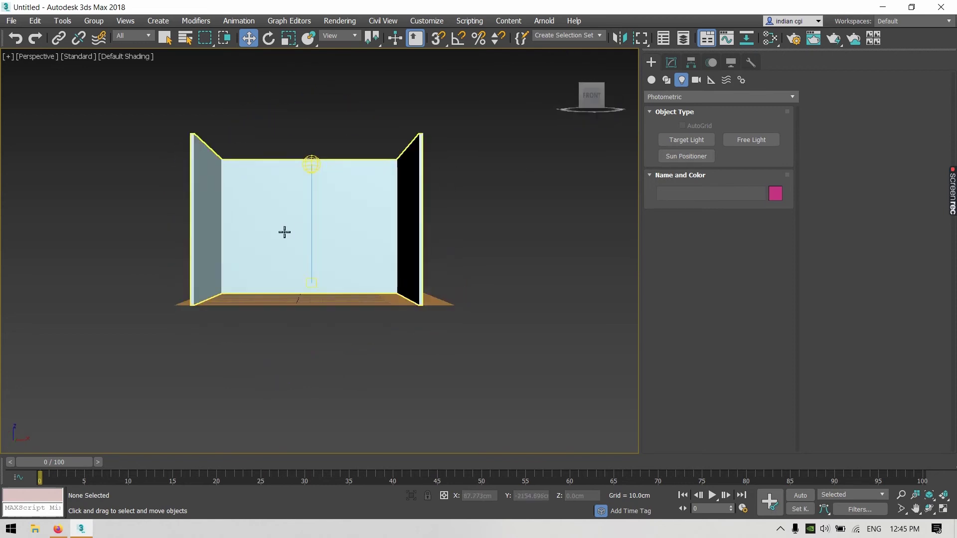
scroll(323, 302, up, 4)
middle_drag(359, 306, 350, 297)
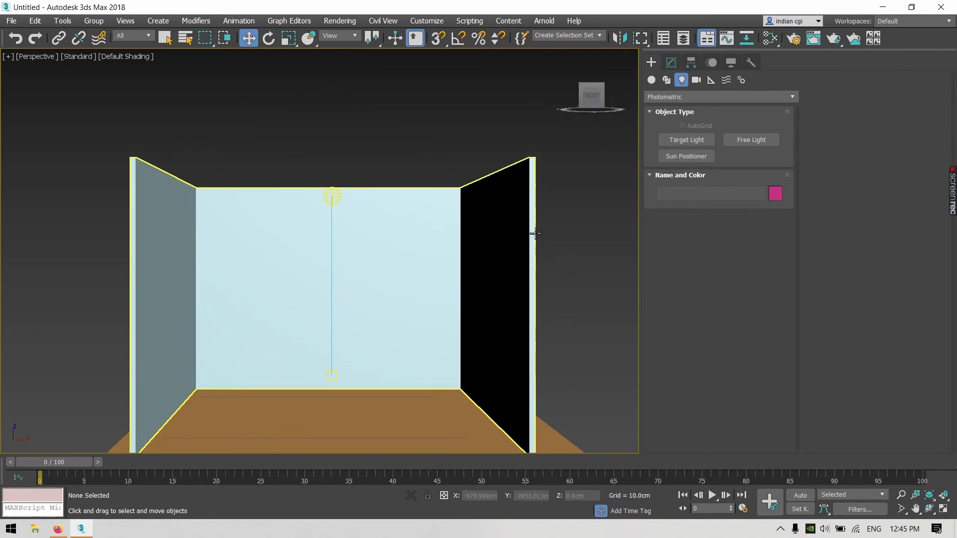
Set the three-walled object's position to X 0 and Y 0 cm
click(280, 260)
middle_drag(279, 260, 345, 165)
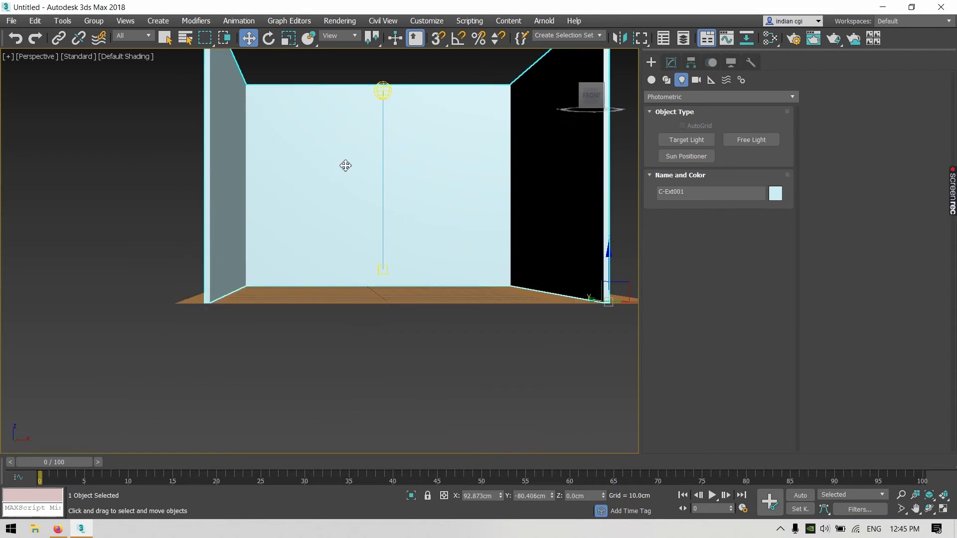
alt+middle_drag(350, 169, 361, 248)
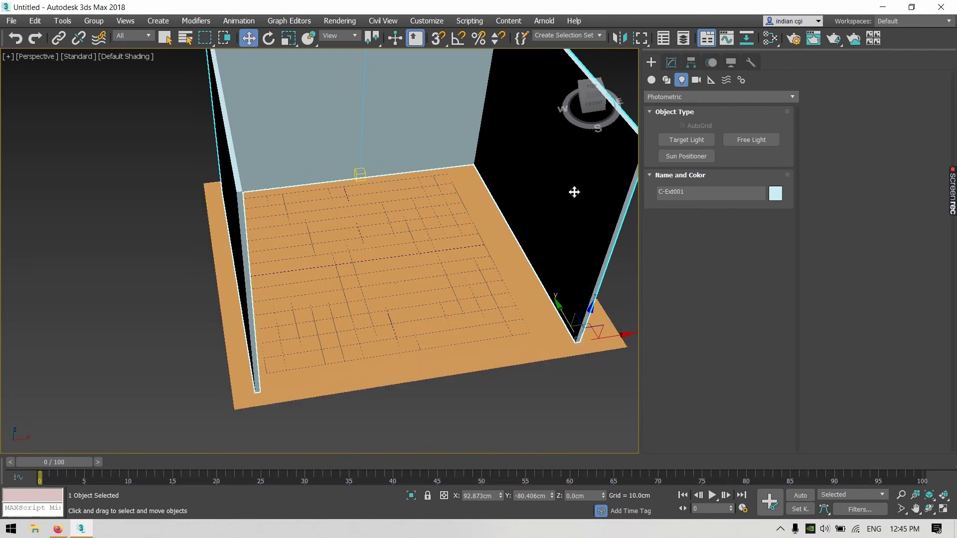
middle_drag(574, 192, 563, 197)
double_click(495, 499)
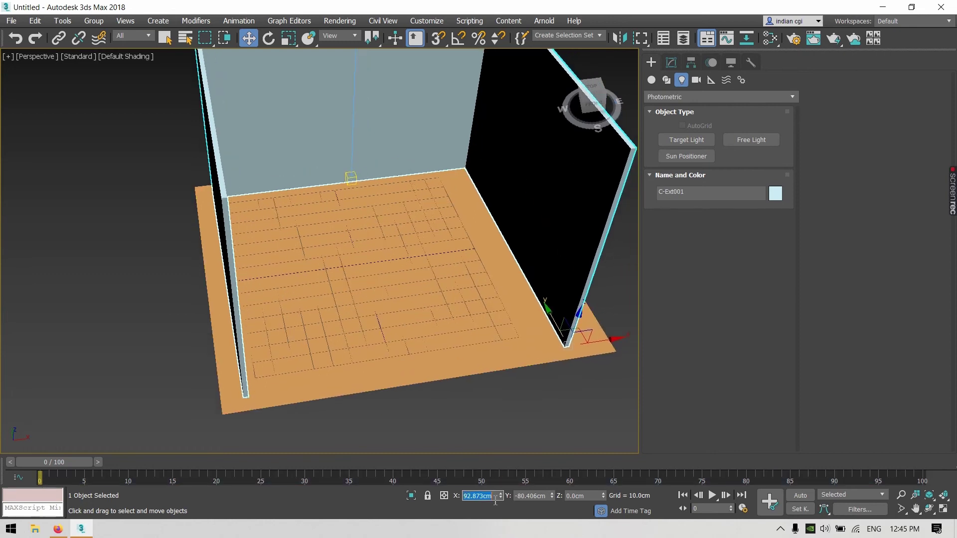
text(0)
key(Return)
key(Tab)
text(0)
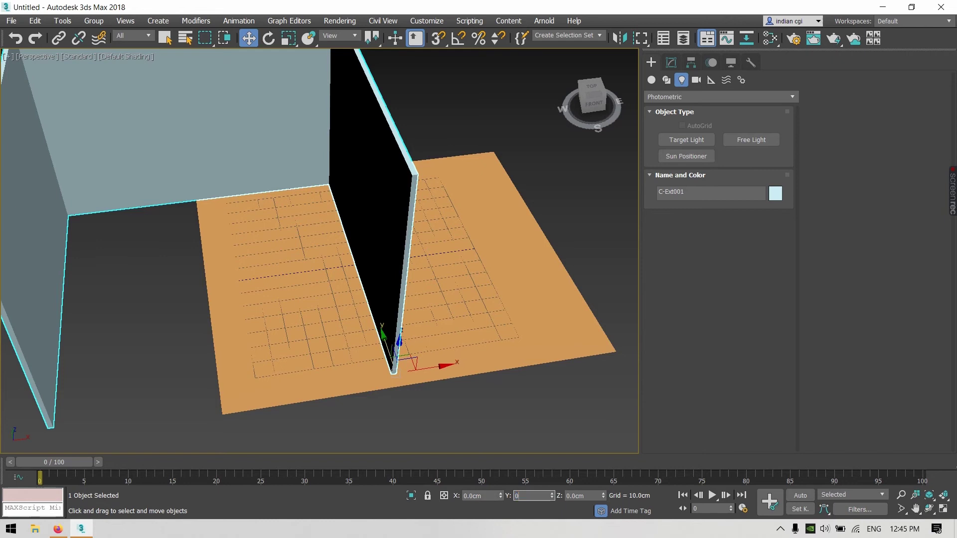
key(Return)
key(Tab)
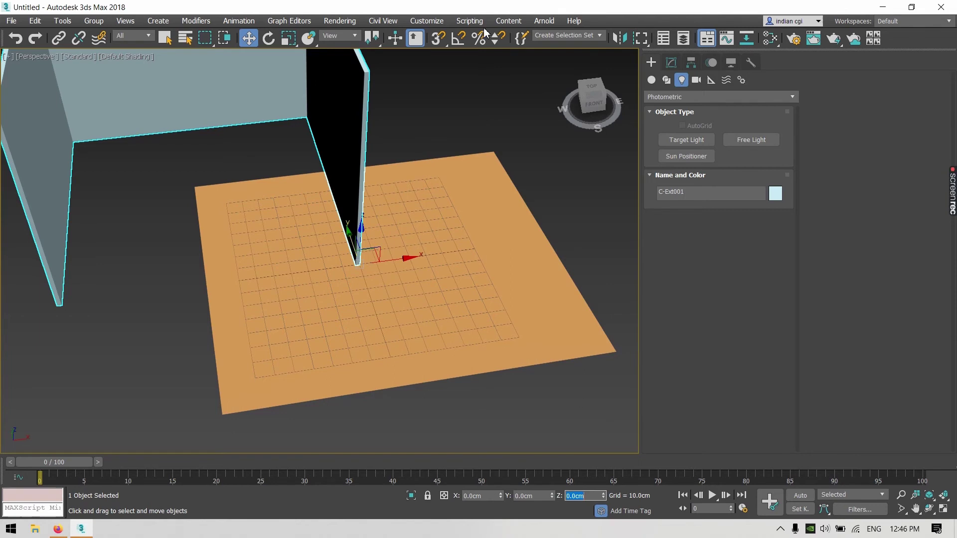
Switch the transform centre of the walls to the selection centre
drag(371, 38, 377, 80)
middle_drag(214, 171, 280, 250)
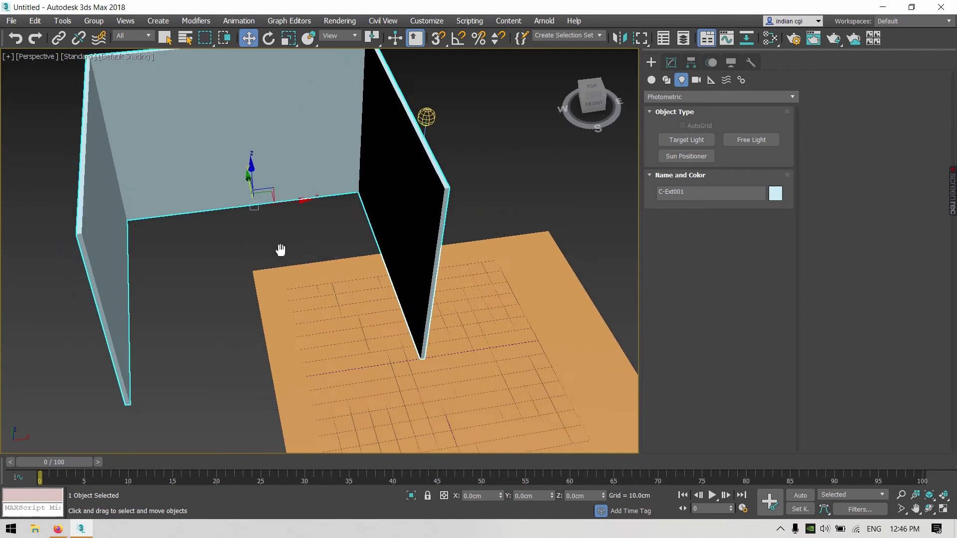
click(506, 182)
click(395, 160)
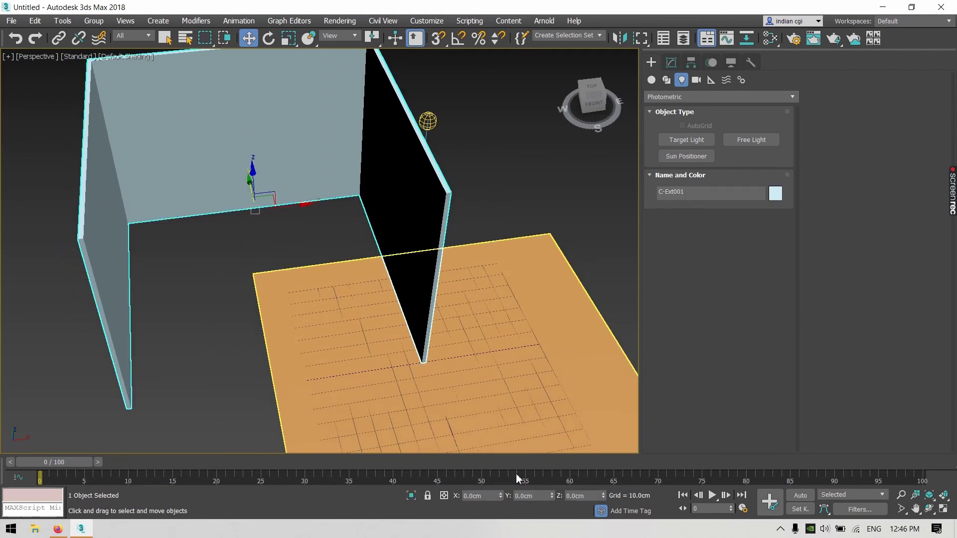
click(482, 496)
key(Tab)
key(Tab)
Move the walls along X and Y back over the floor, to about X 86 and Y -77 cm
drag(305, 213, 432, 211)
mouse_move(432, 214)
alt+middle_down()
mouse_move(419, 233)
mouse_move(438, 201)
alt+middle_up()
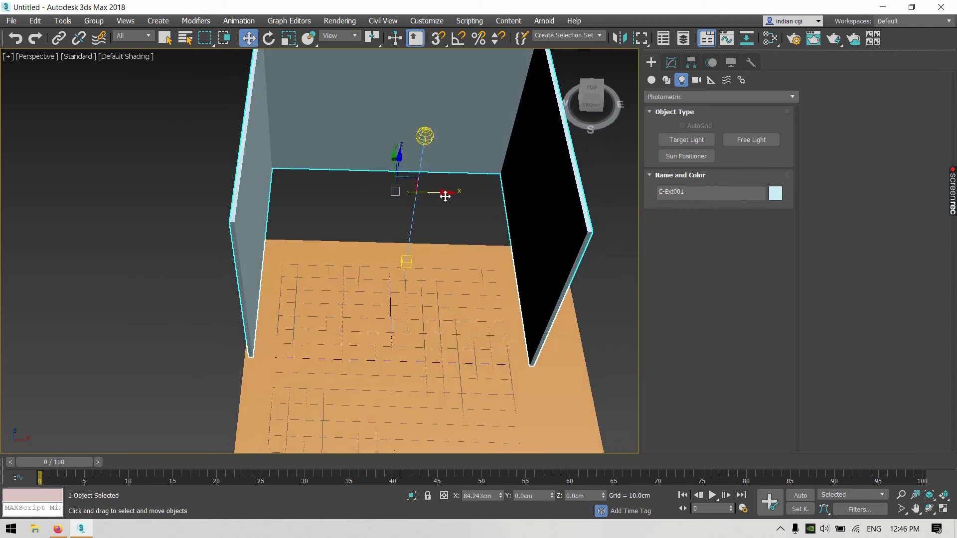
drag(398, 154, 396, 267)
alt+middle_drag(398, 273, 415, 238)
click(596, 98)
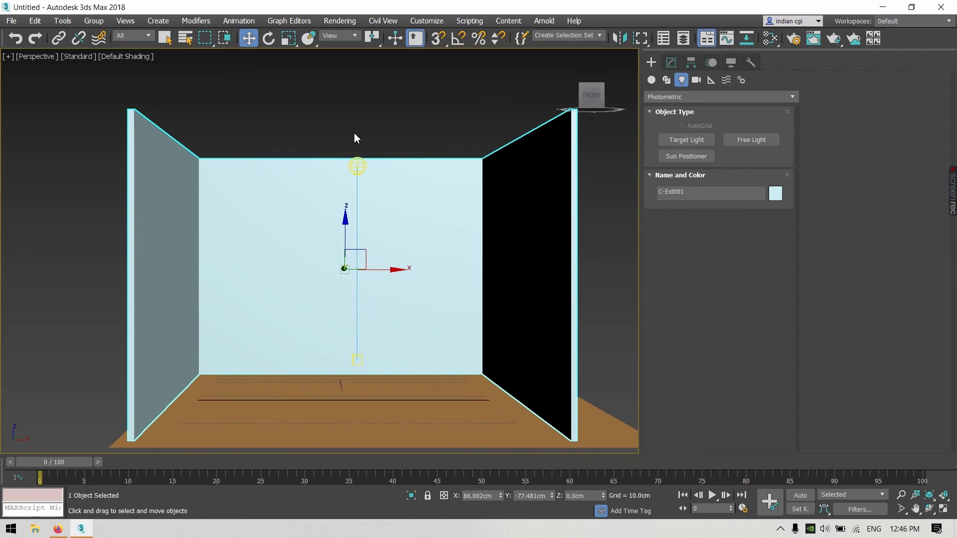
click(371, 73)
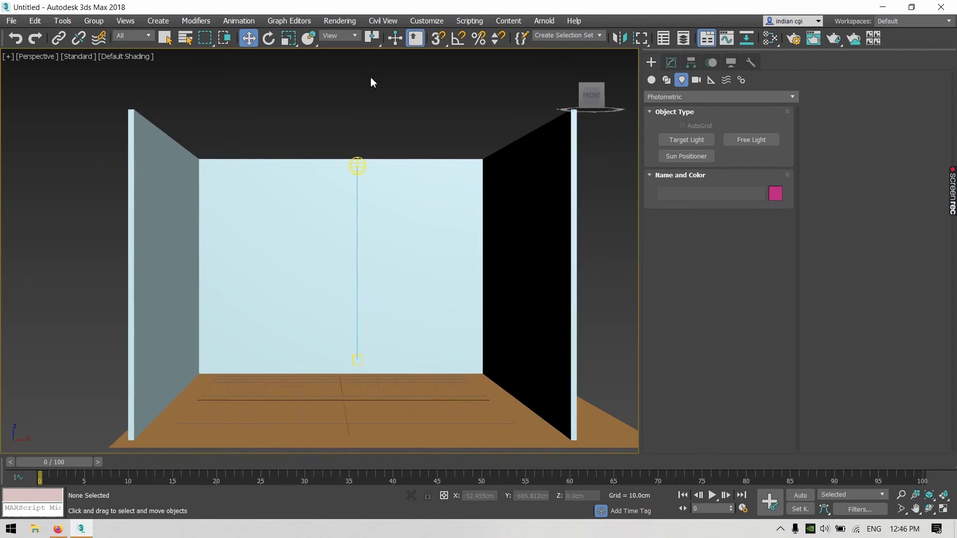
Restrict selection to lights and move the Target Light with its target slightly along X to centre it on the back wall
click(133, 35)
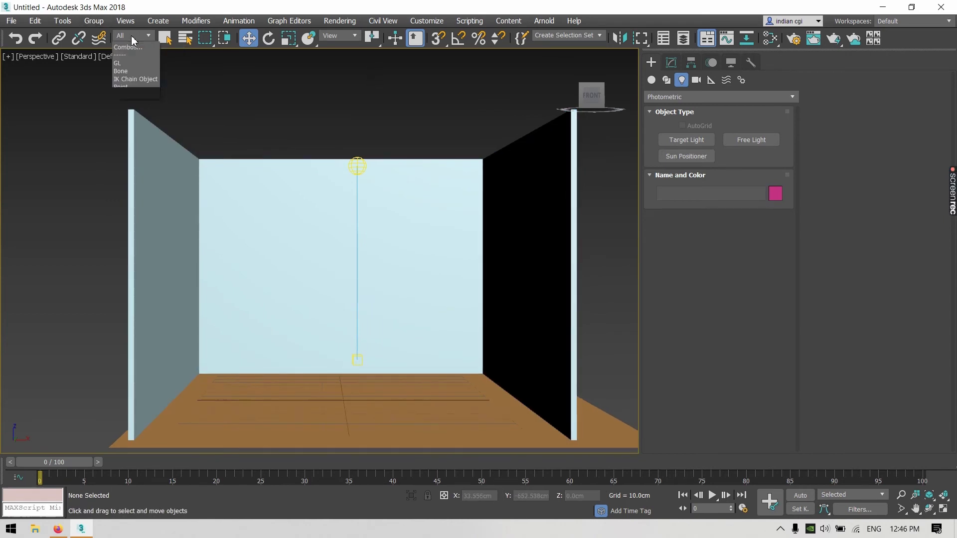
click(133, 71)
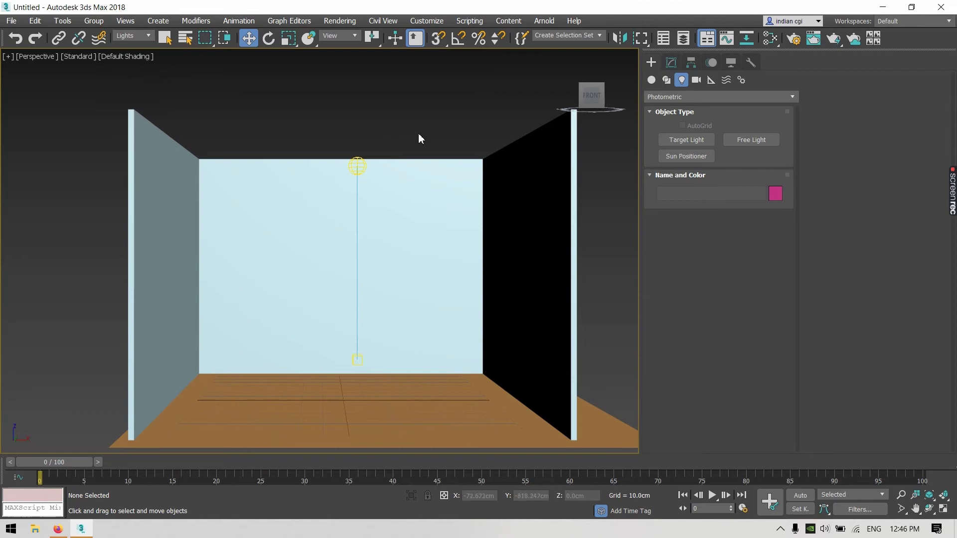
drag(398, 122, 280, 381)
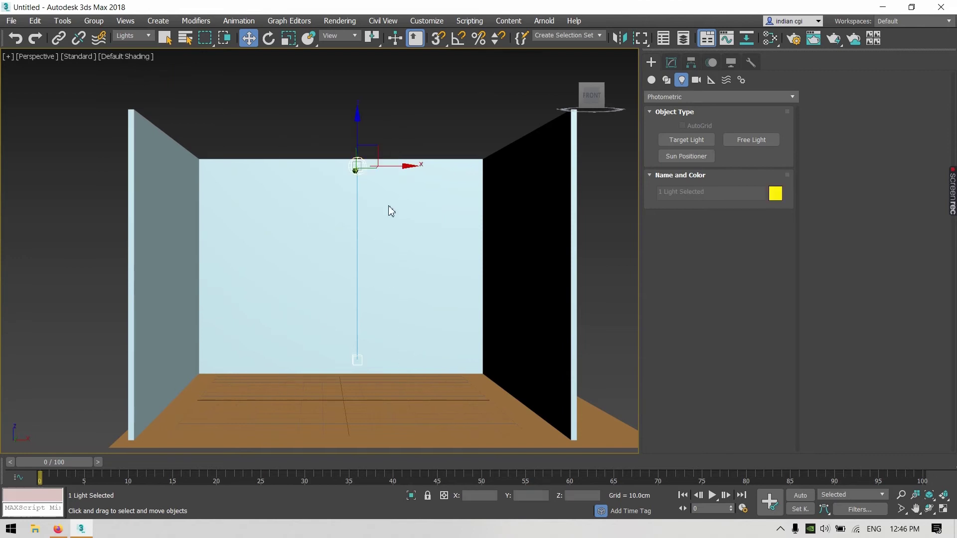
drag(394, 167, 382, 172)
click(404, 263)
middle_drag(403, 263, 378, 256)
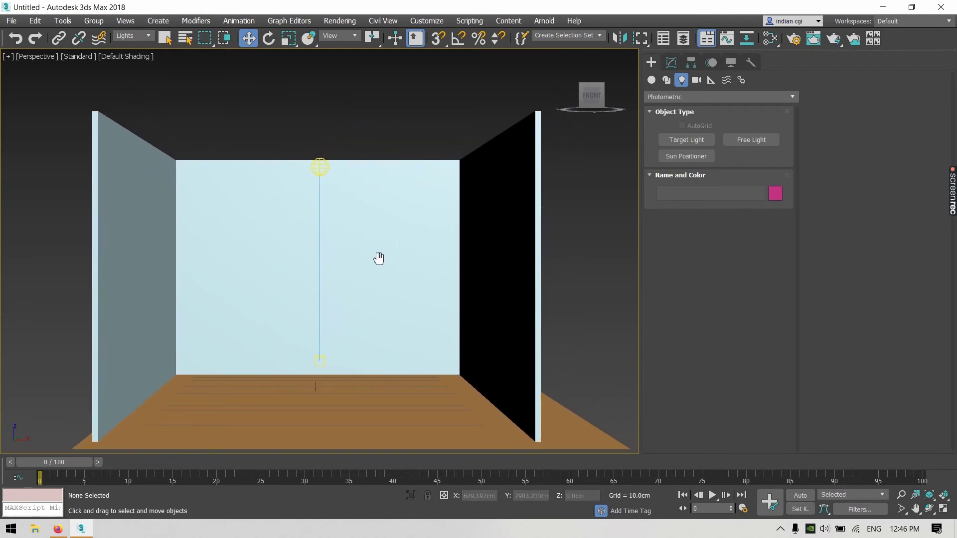
middle_drag(378, 125, 384, 126)
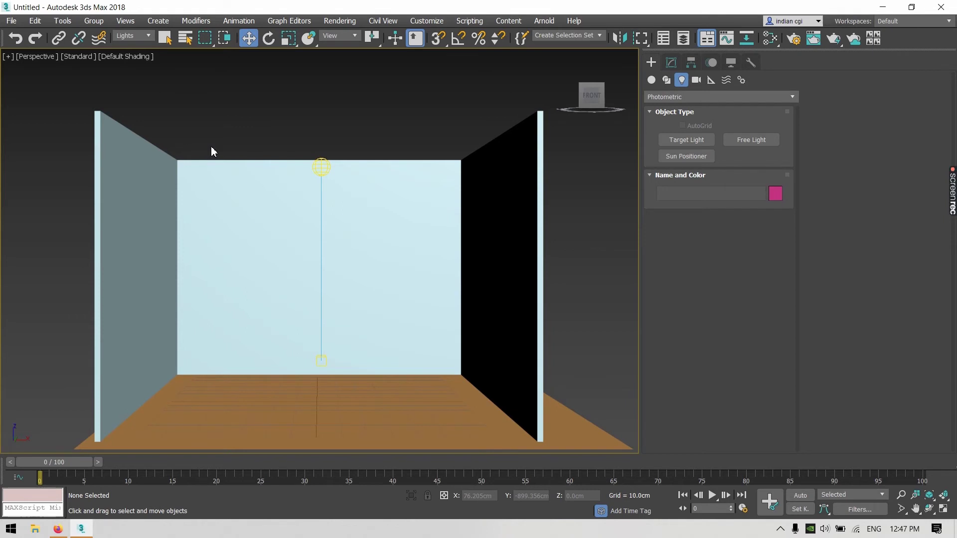
Save the scene to the Desktop as "class 2" in 3ds Max format
click(12, 21)
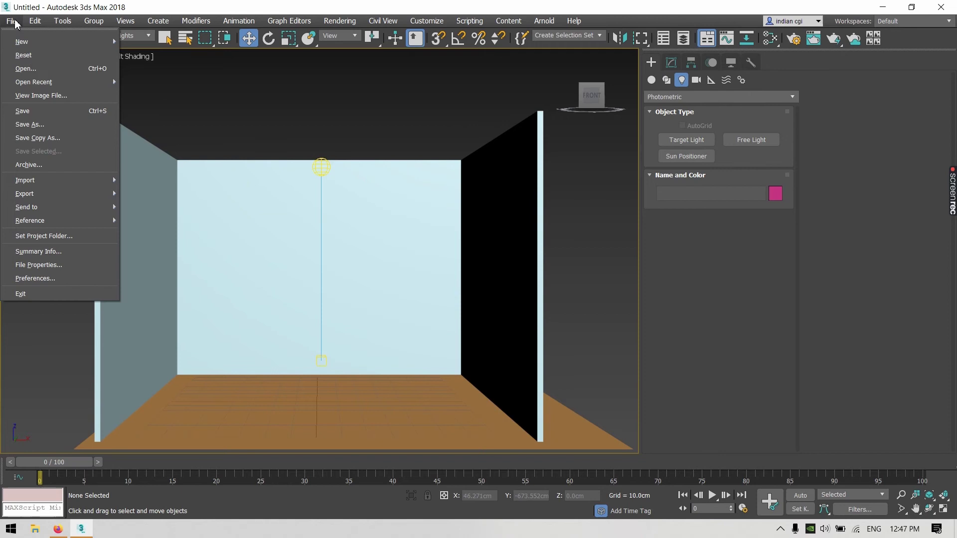
click(59, 122)
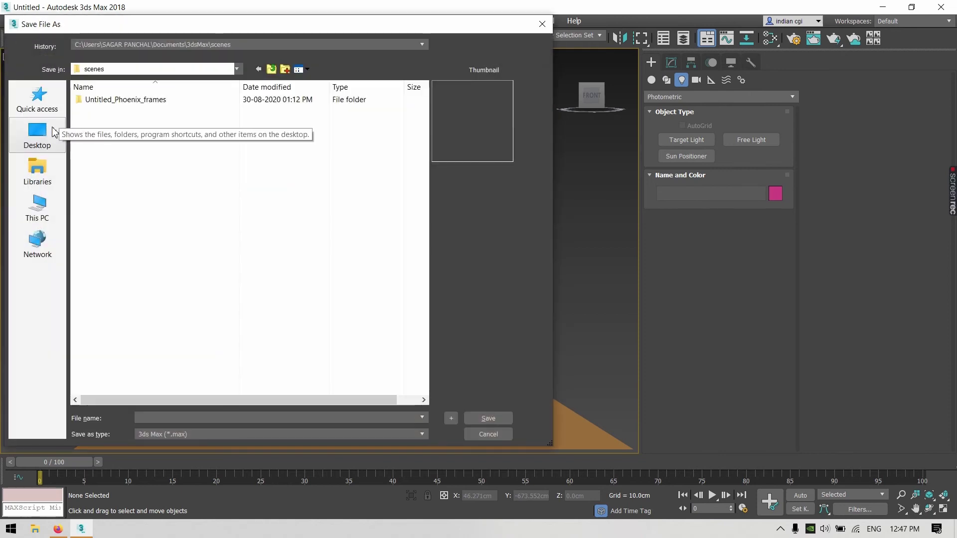
click(55, 132)
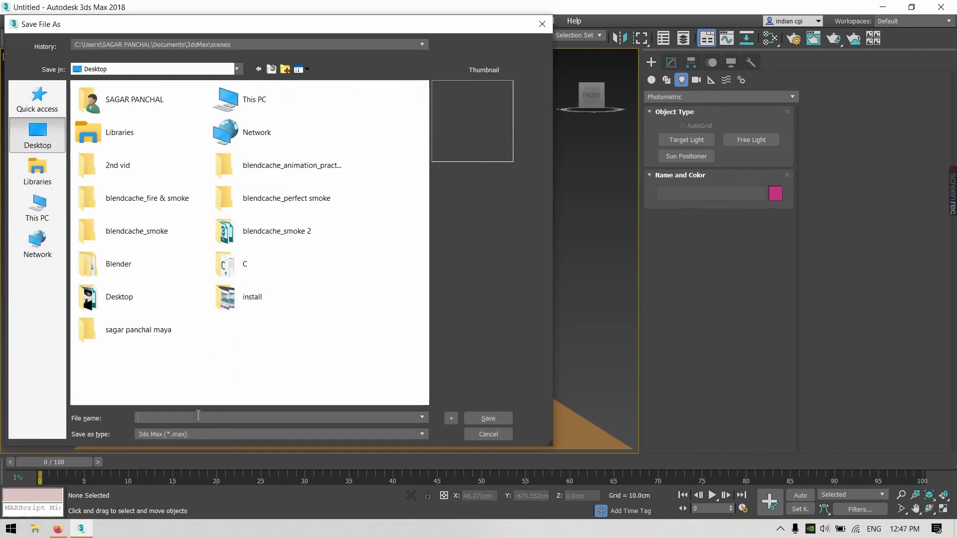
text(class 2)
click(501, 420)
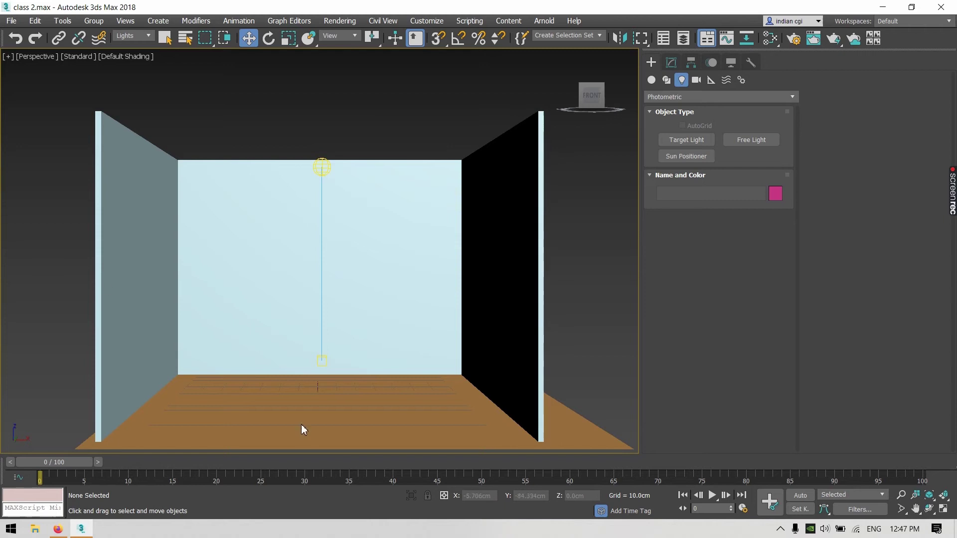
key(ctrl+s)
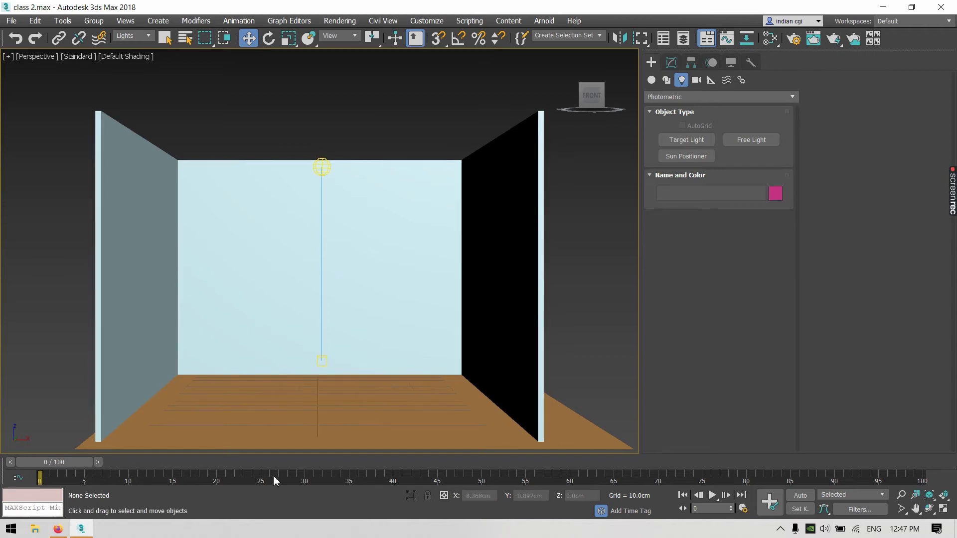
Reset the selection filter to All and move the floor plane along X to centre it under the walls
click(147, 36)
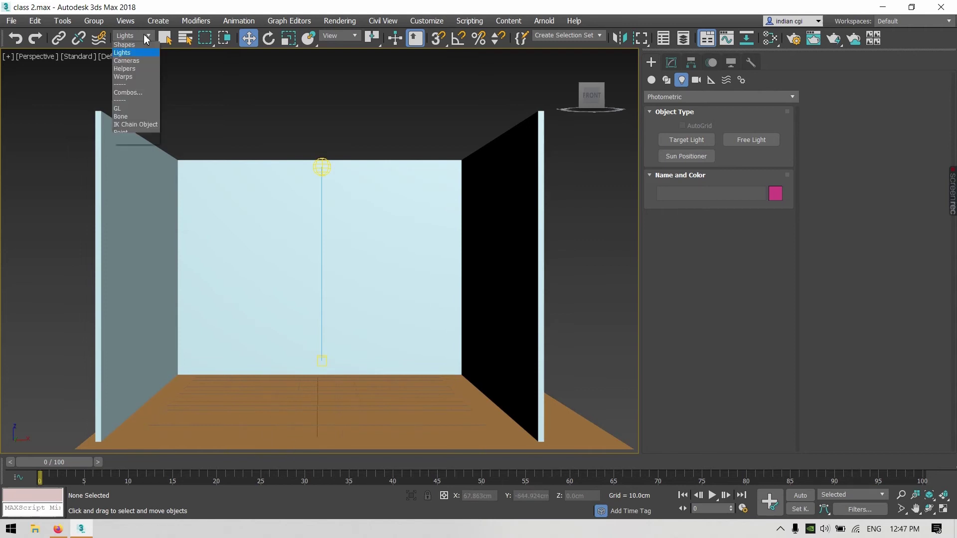
click(128, 45)
click(369, 404)
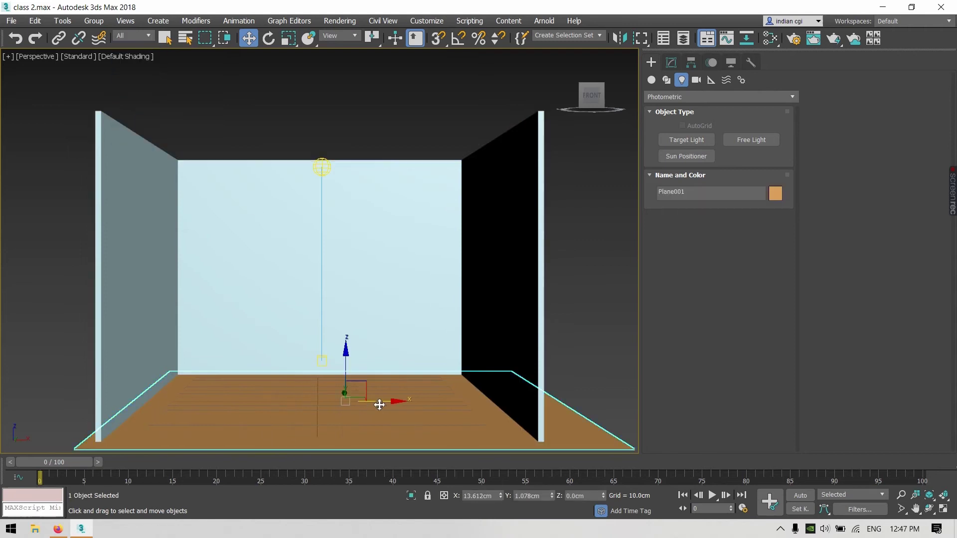
click(575, 292)
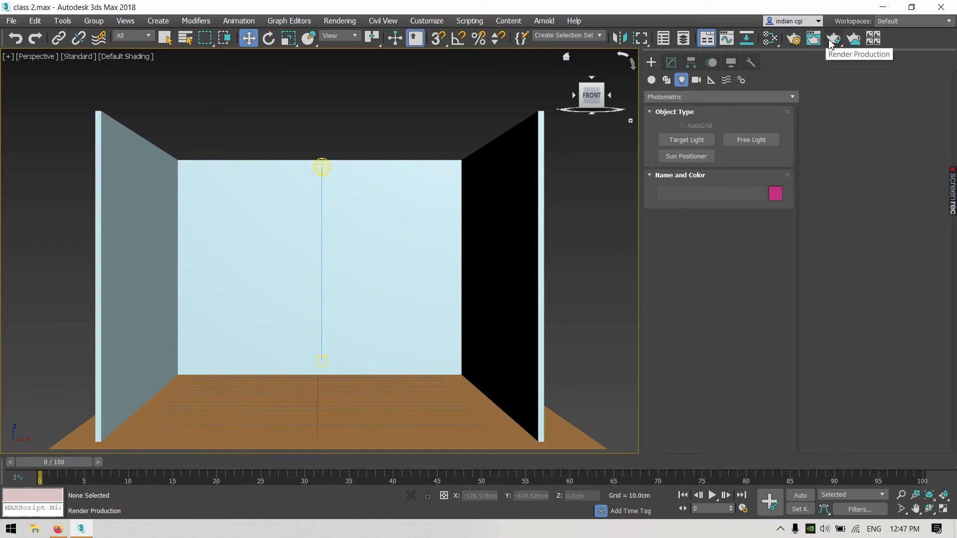
Examine the Assign Renderer settings in Render Setup and the renderers available for production, without assigning another one
click(794, 39)
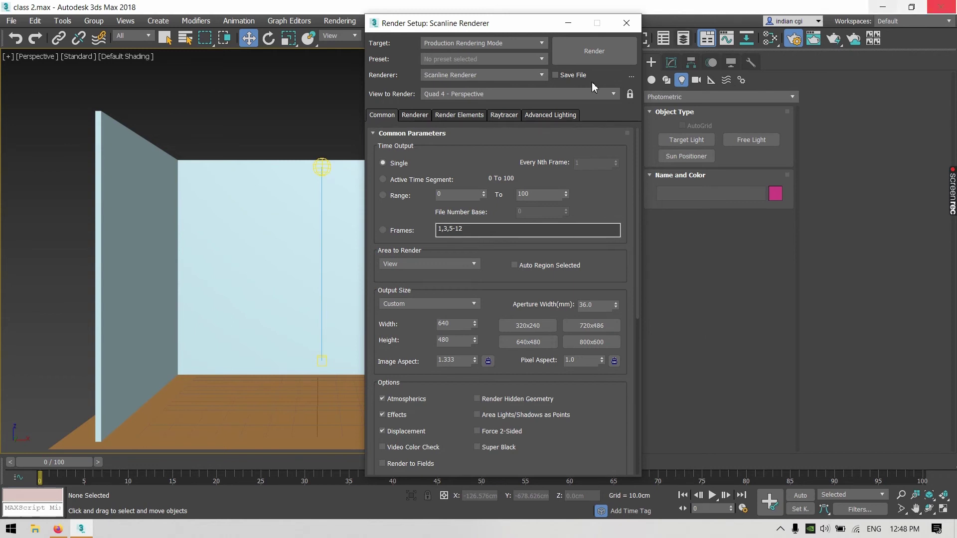
click(401, 134)
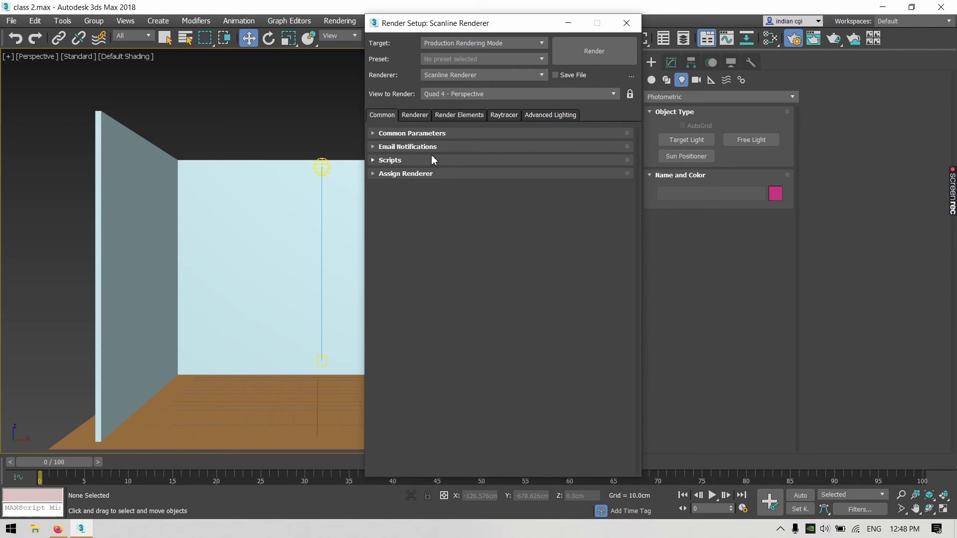
click(419, 174)
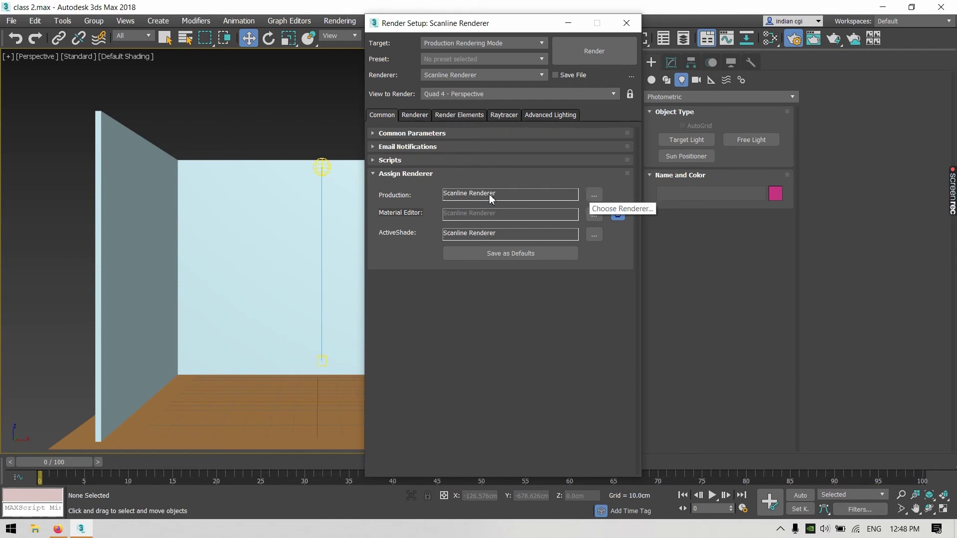
click(594, 196)
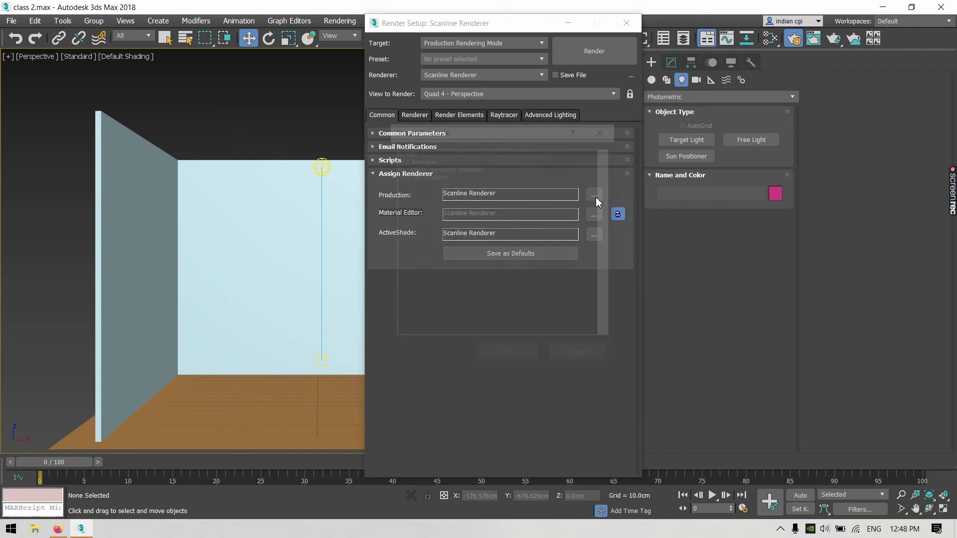
click(401, 151)
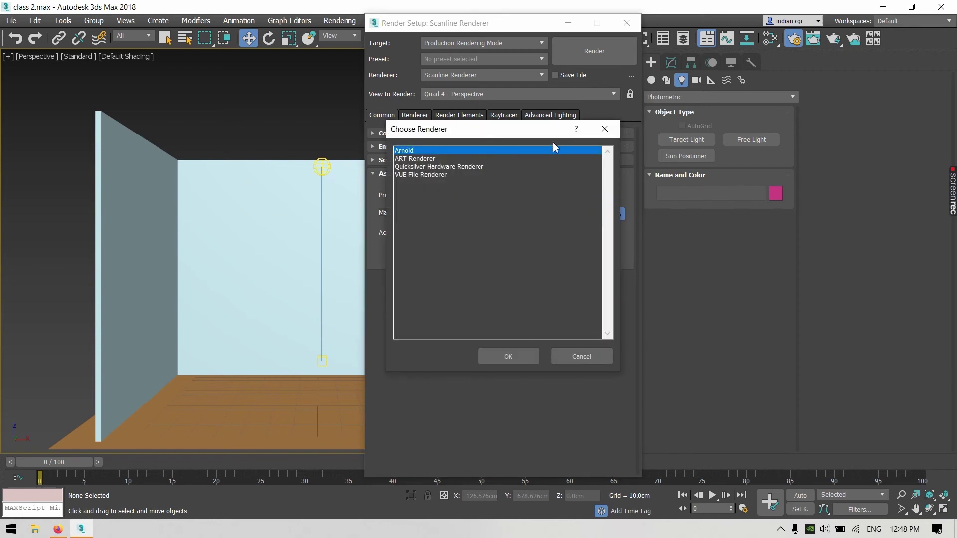
click(604, 131)
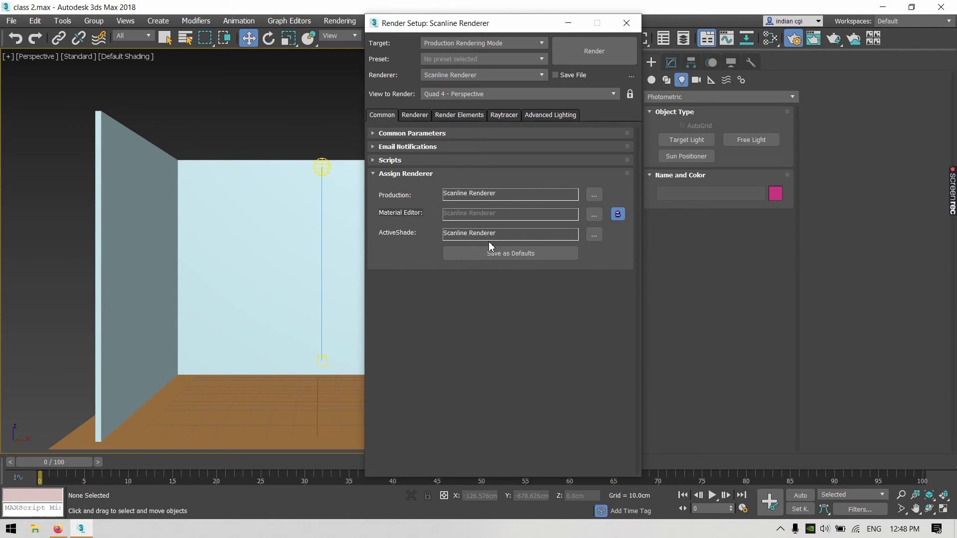
click(628, 24)
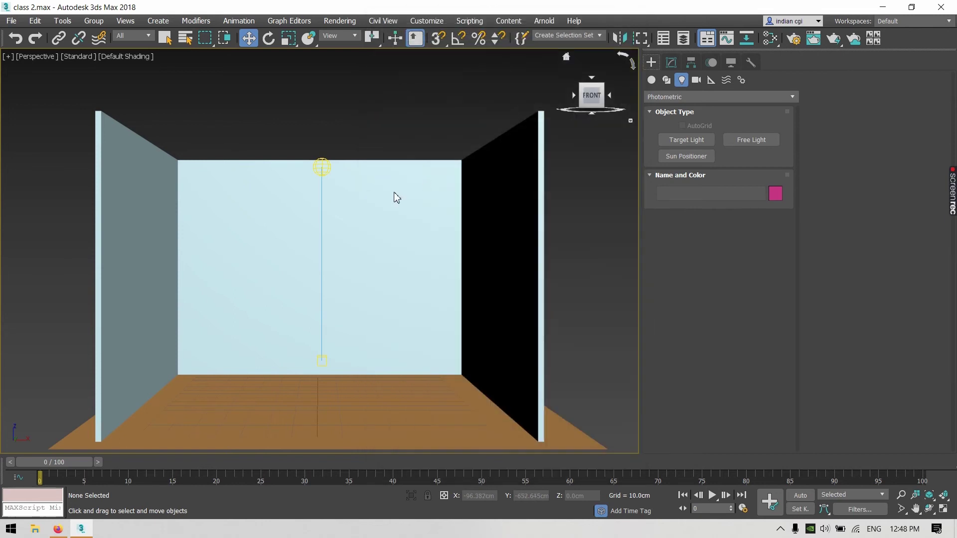
Adjust the Perspective view to frame the whole room, render it and close the rendered image
click(404, 128)
middle_drag(405, 127, 408, 134)
click(408, 127)
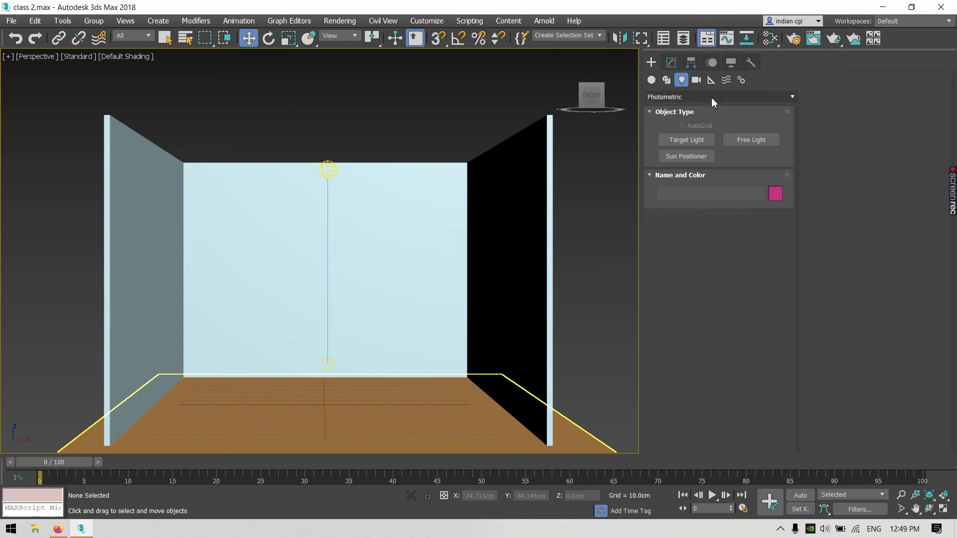
click(832, 44)
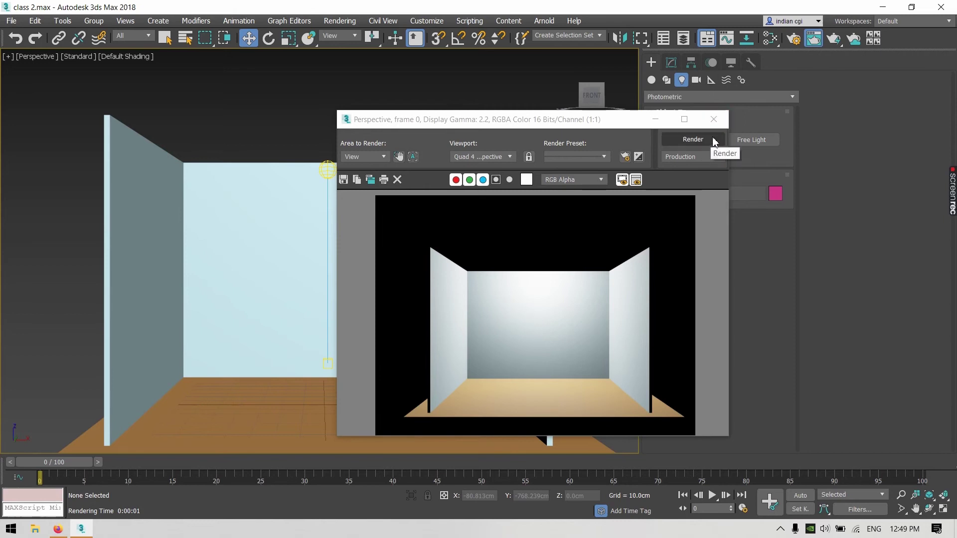
click(713, 120)
click(411, 247)
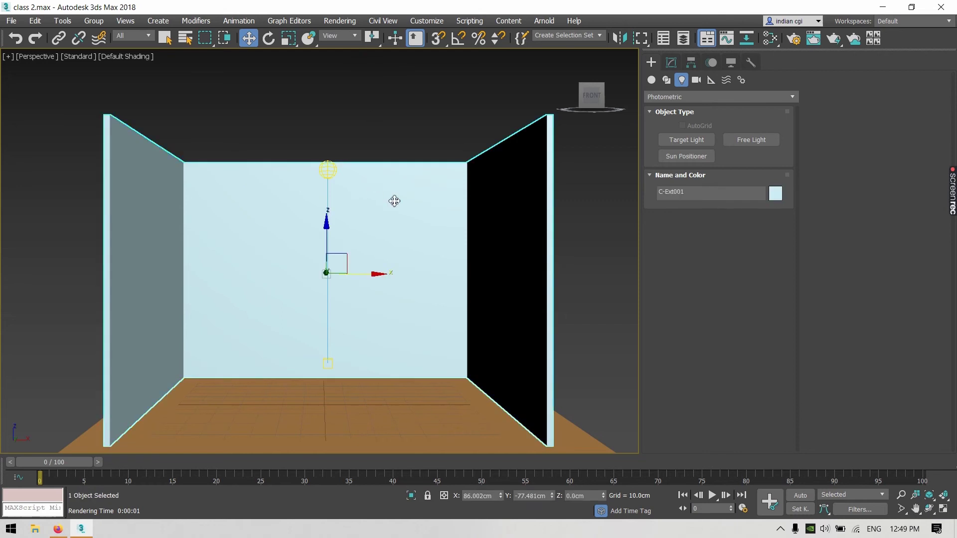
Switch the scene's exposure control to Physical Camera Exposure Control, render the Perspective view and close the rendered image
click(356, 22)
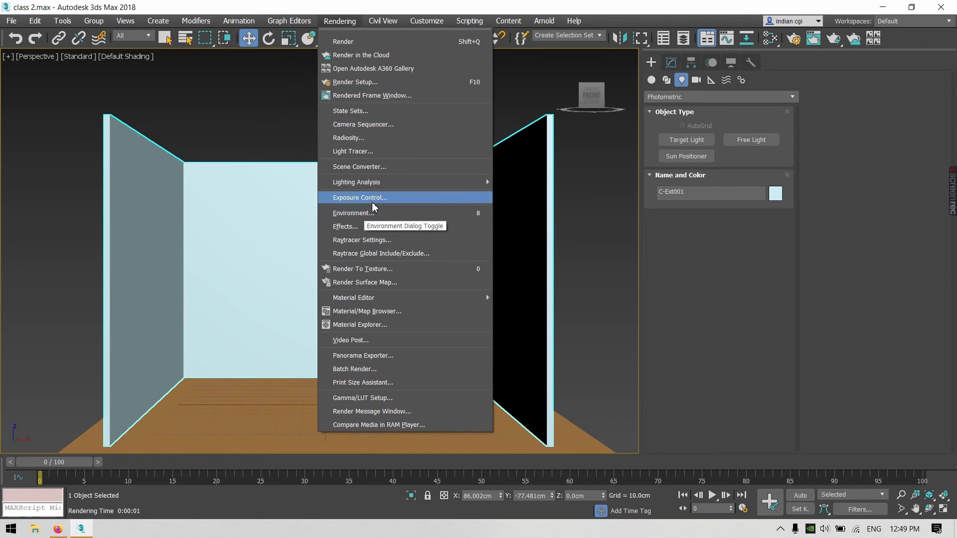
click(365, 214)
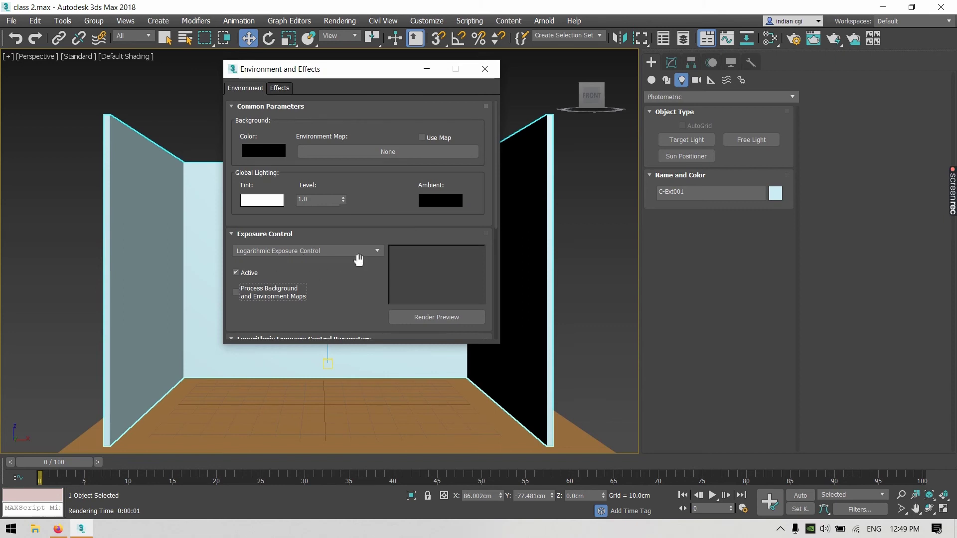
click(326, 254)
click(325, 260)
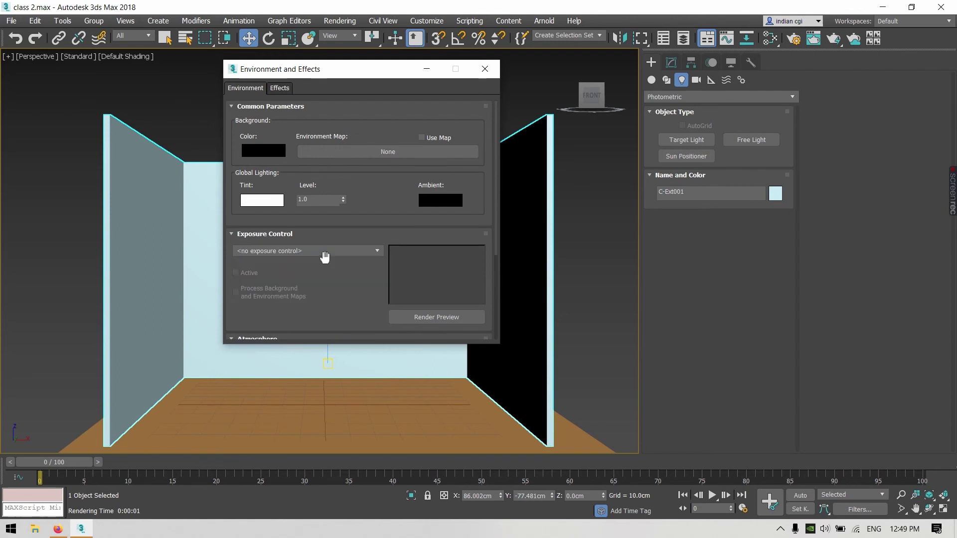
click(279, 253)
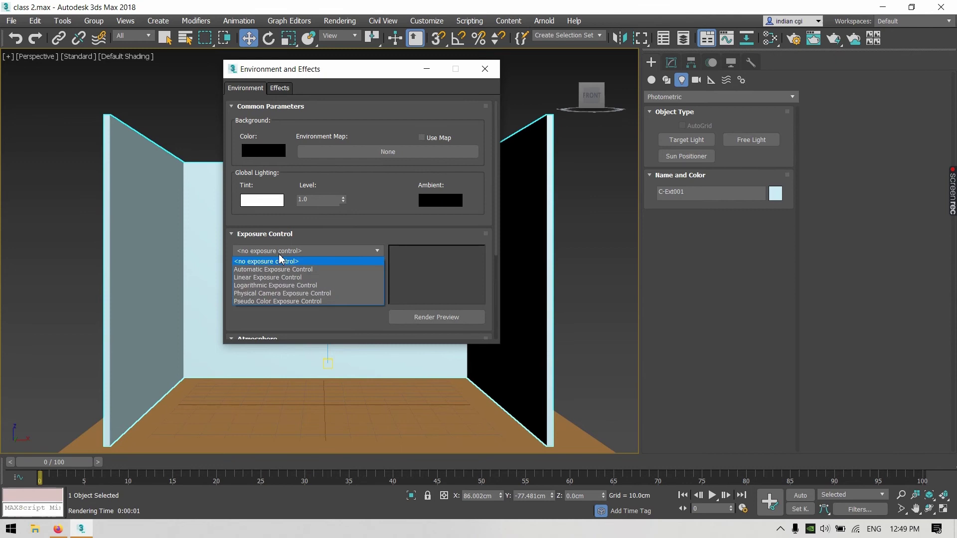
click(265, 294)
click(833, 39)
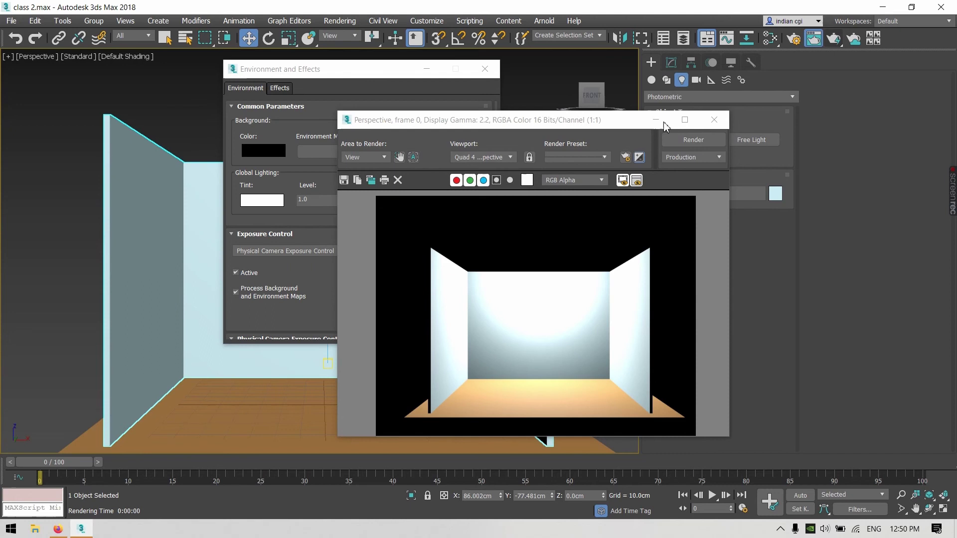
click(713, 120)
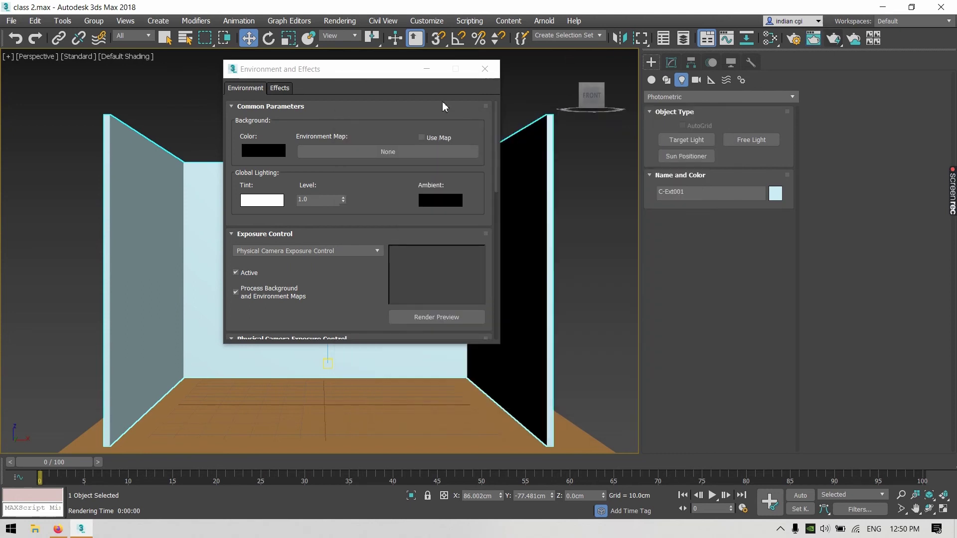
Set the exposure control to <no exposure control>, render the room, and close the rendered image and the environment settings
click(301, 251)
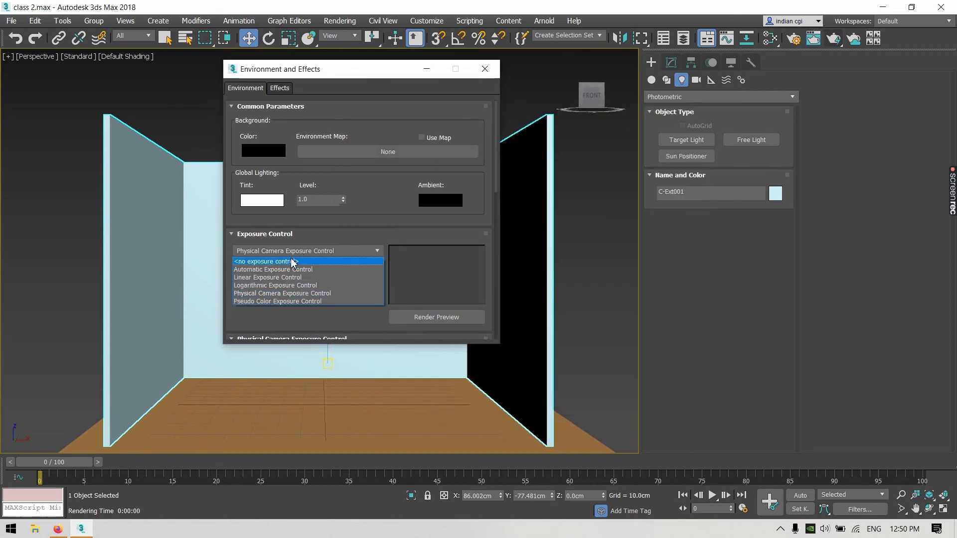
click(291, 260)
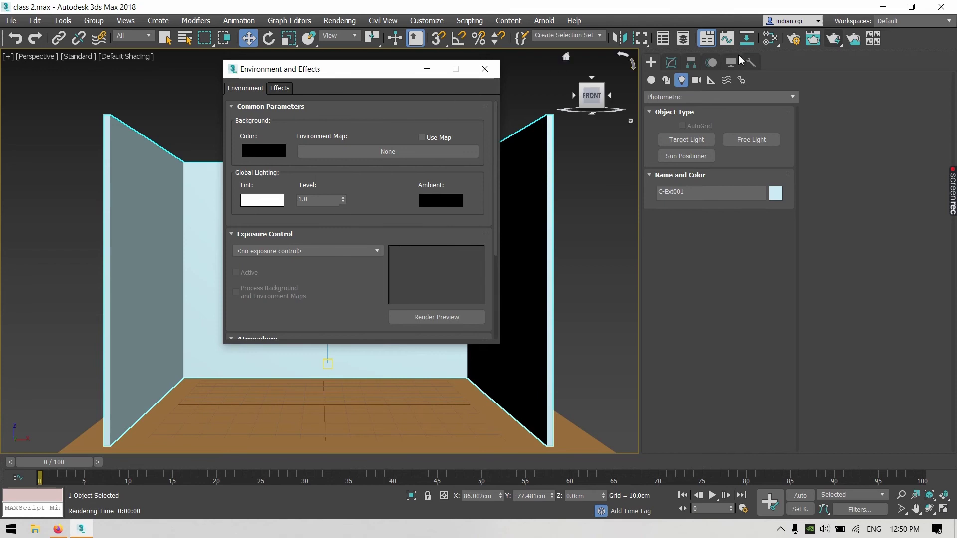
click(833, 40)
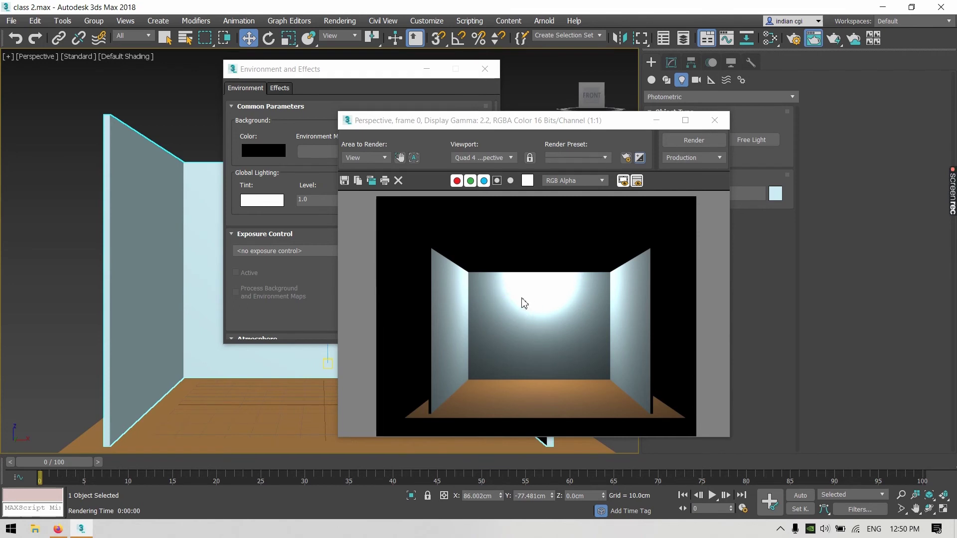
click(717, 123)
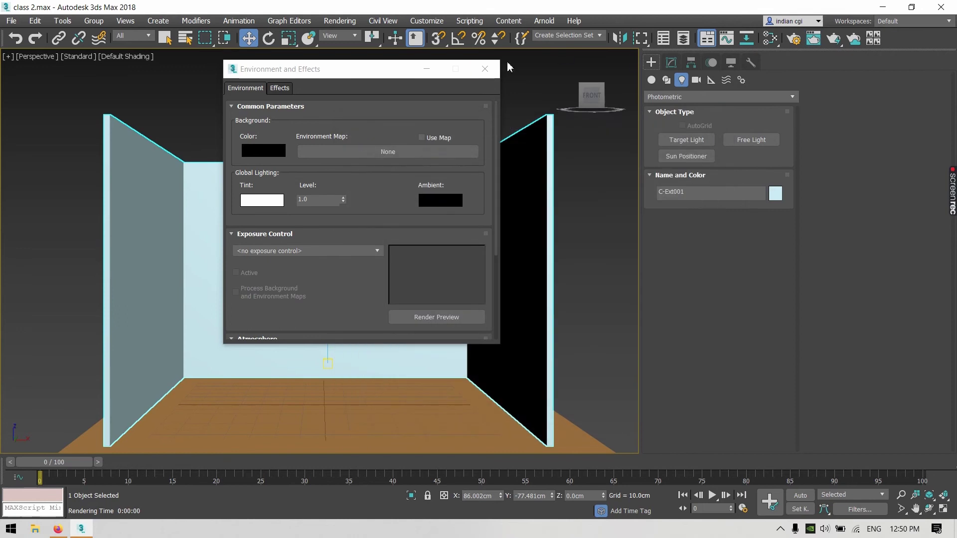
click(484, 68)
Restrict the selection filter to Lights and select the light together with its target
click(333, 169)
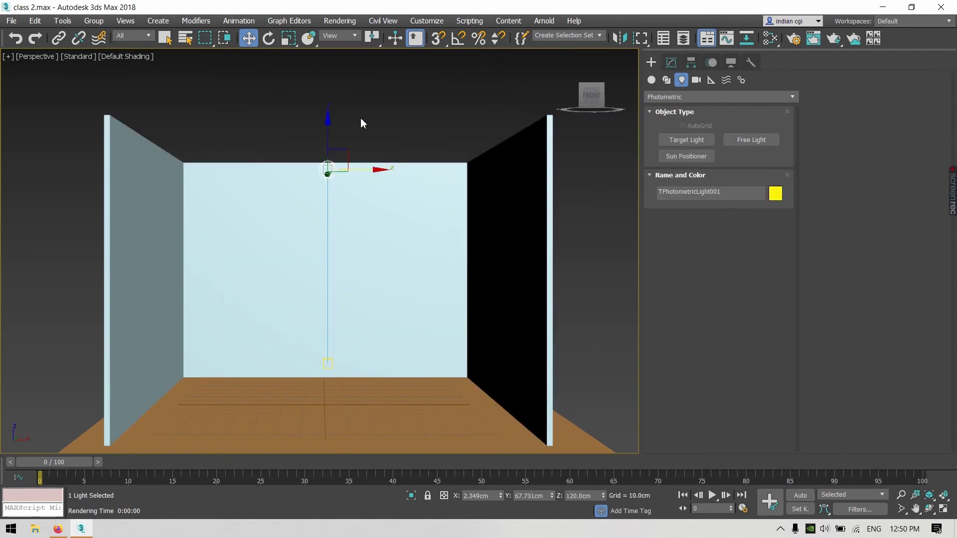
click(361, 122)
click(132, 36)
click(133, 72)
drag(430, 113, 259, 427)
Try moving only the light source along X without its target and undo the move
click(342, 162)
click(327, 167)
drag(354, 172, 441, 223)
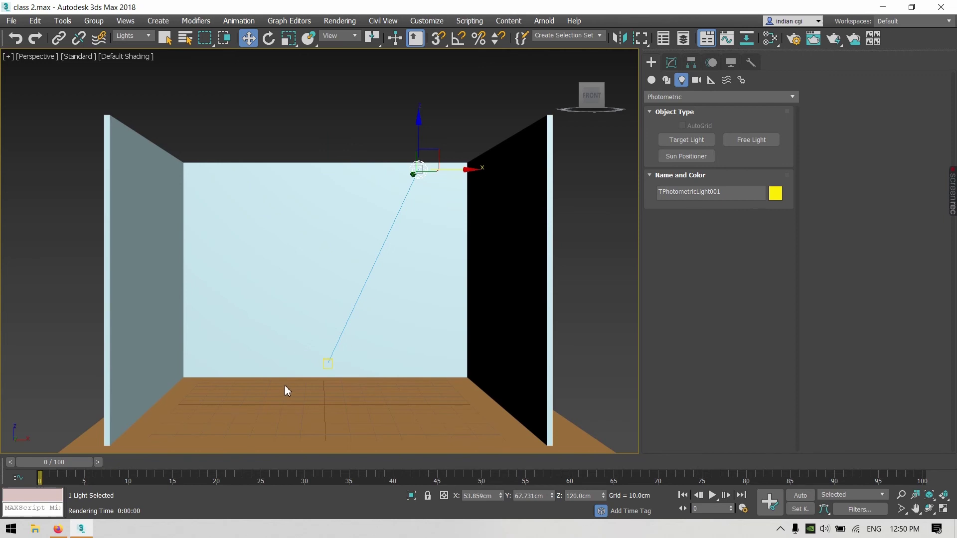
key(ctrl+z)
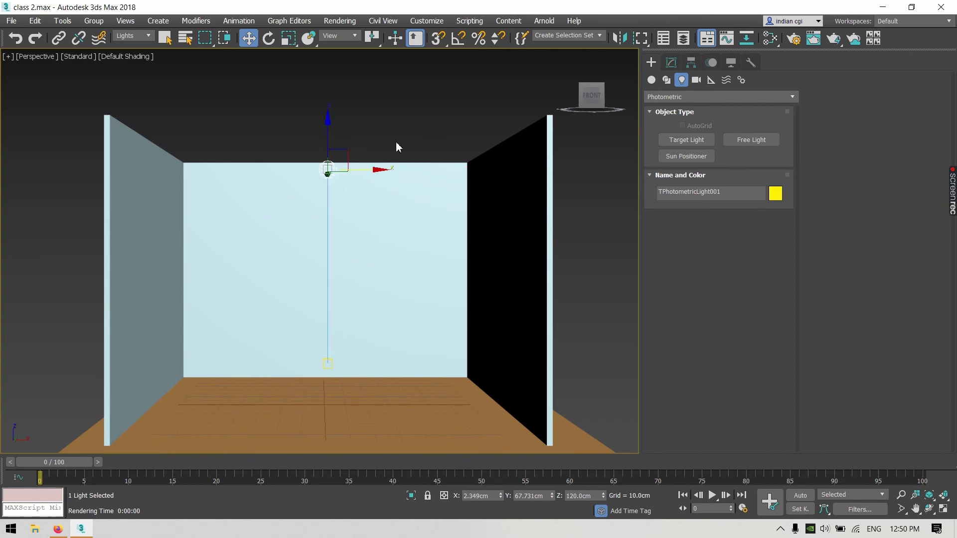
Move the light with its target along Y in the Top view to about Y 1.4 cm and render the Perspective view
click(387, 181)
drag(367, 79, 230, 398)
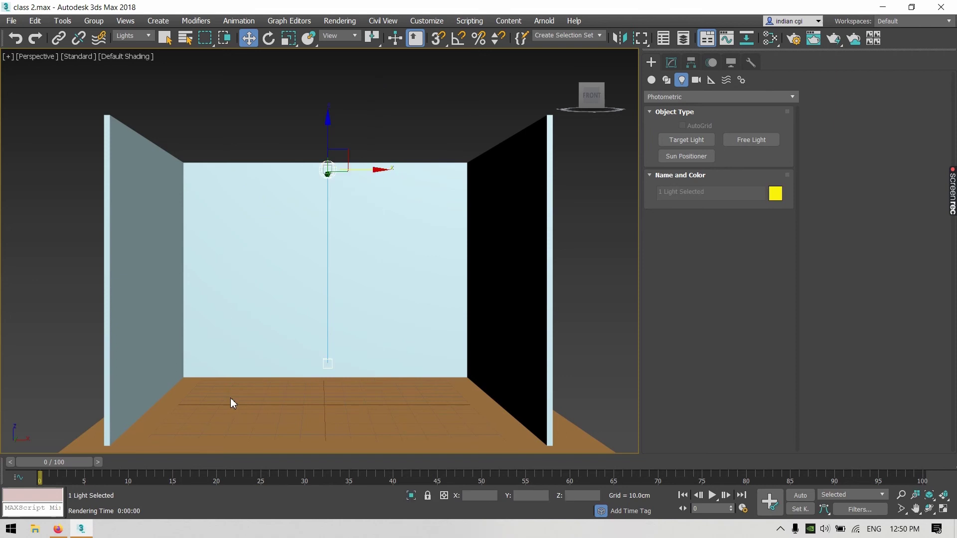
key(t)
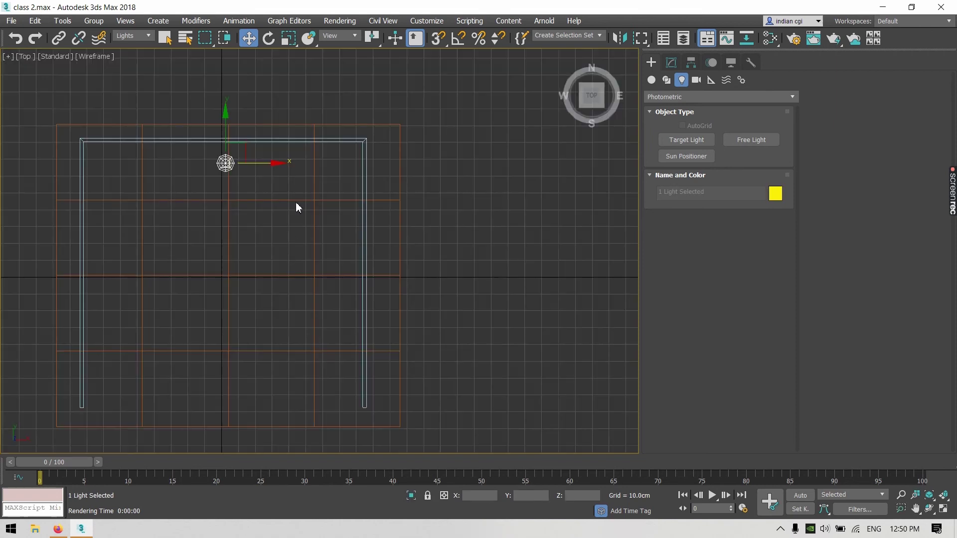
drag(225, 127, 218, 239)
key(p)
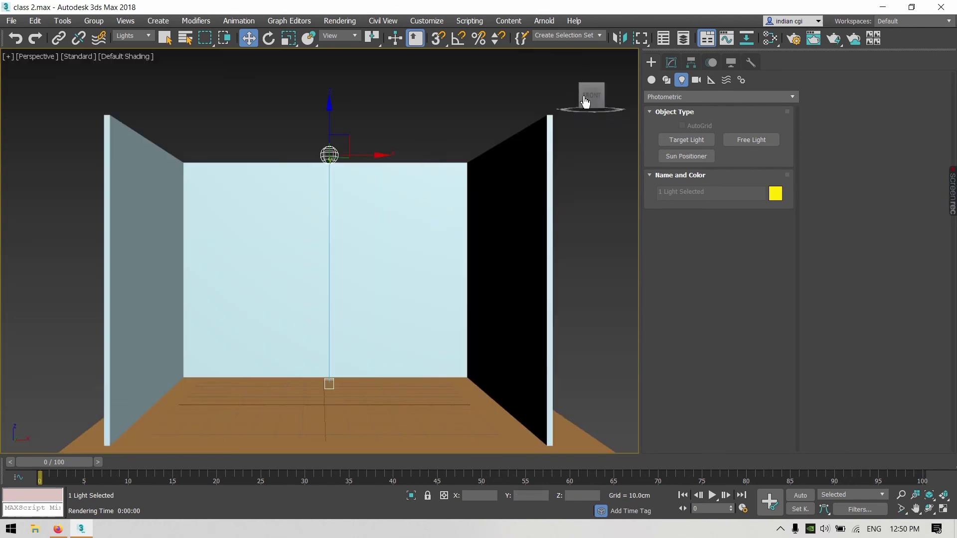
click(835, 40)
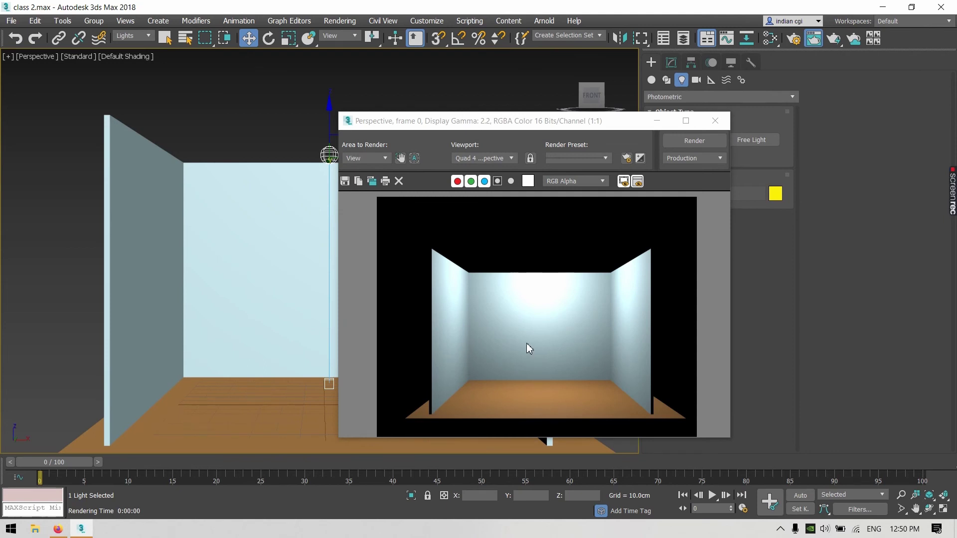
click(715, 121)
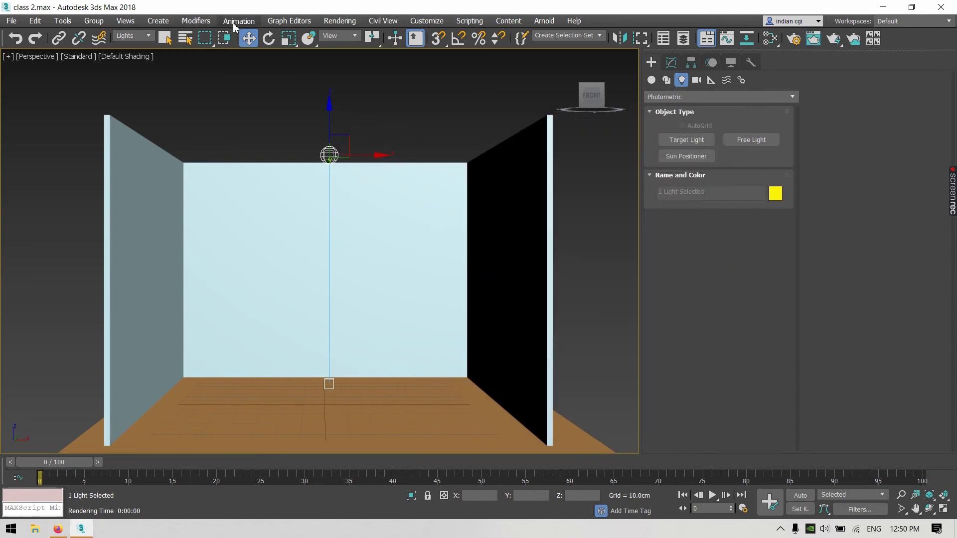
Set the exposure control to Logarithmic Exposure Control, render the room again and close the rendered image
click(339, 20)
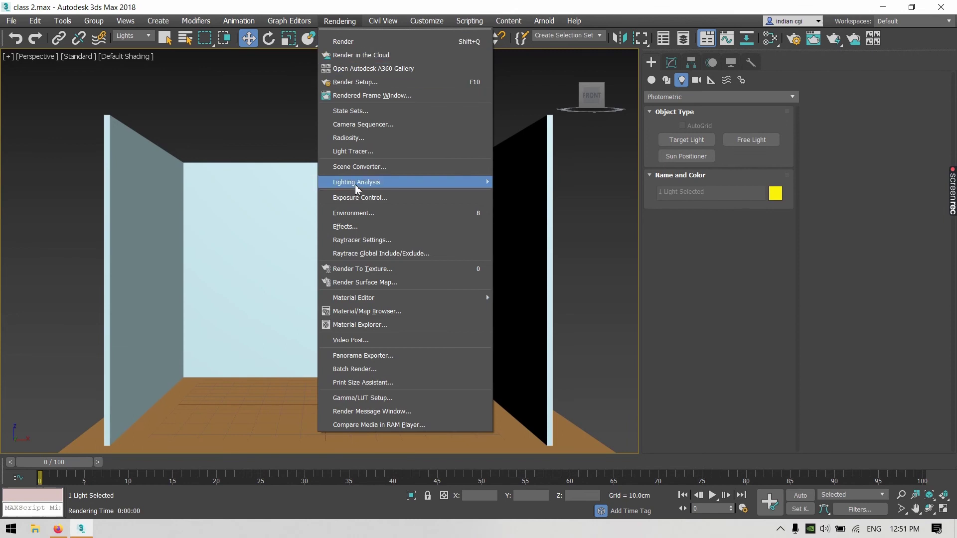
click(356, 199)
click(317, 250)
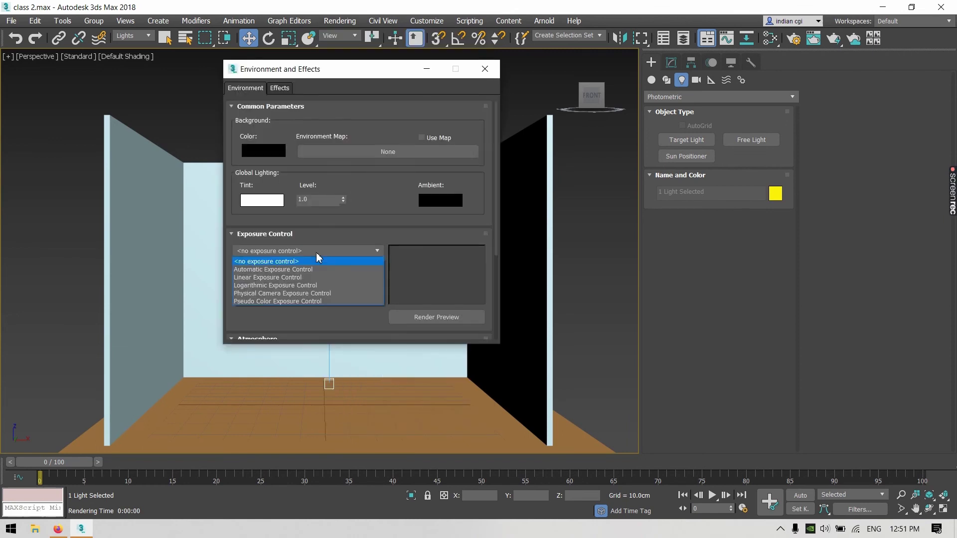
click(263, 285)
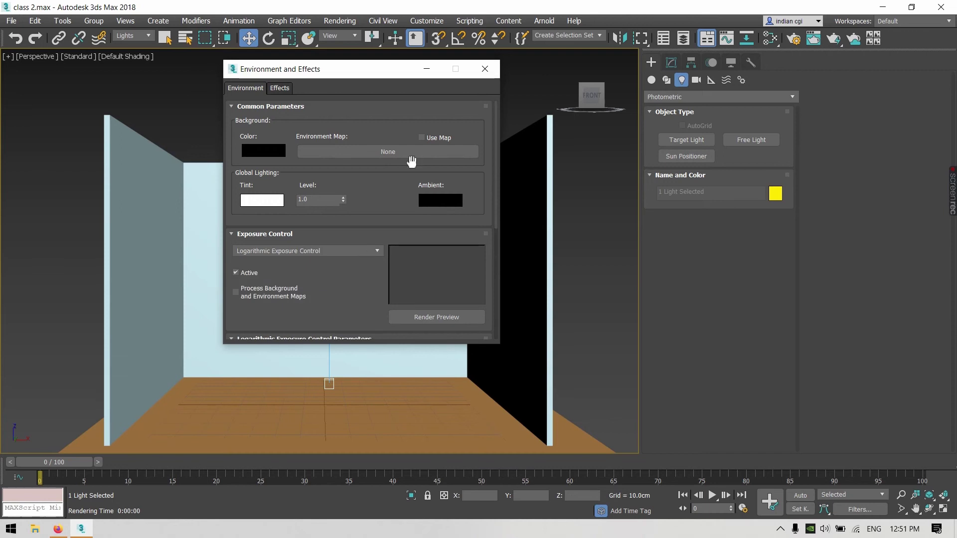
click(485, 68)
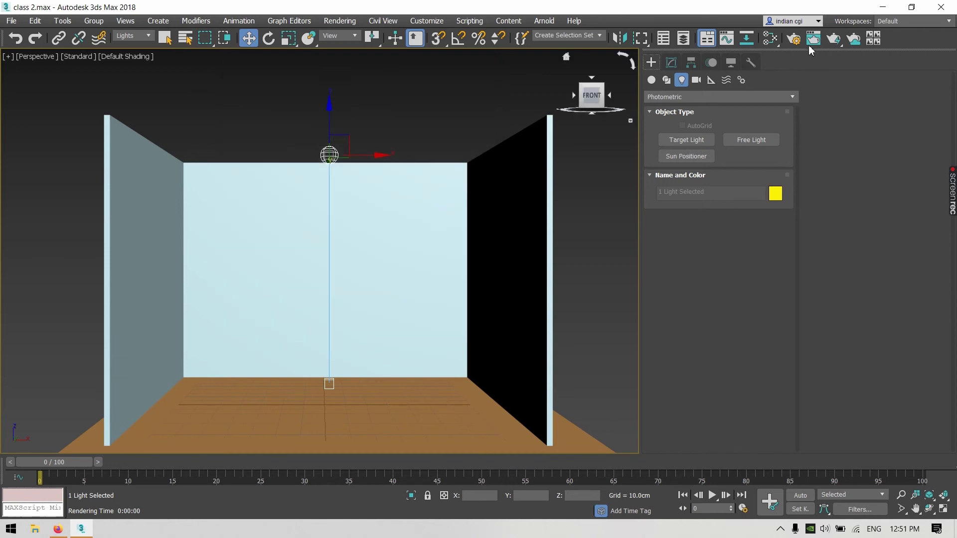
click(827, 41)
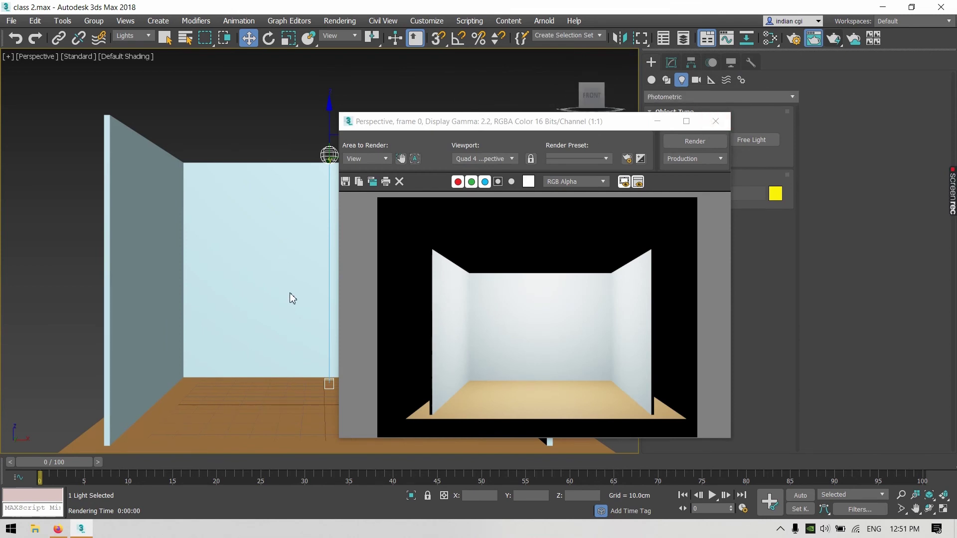
click(715, 121)
Select only the light source, apply the 40W Bulb template to it and render the Perspective view
click(388, 120)
click(329, 155)
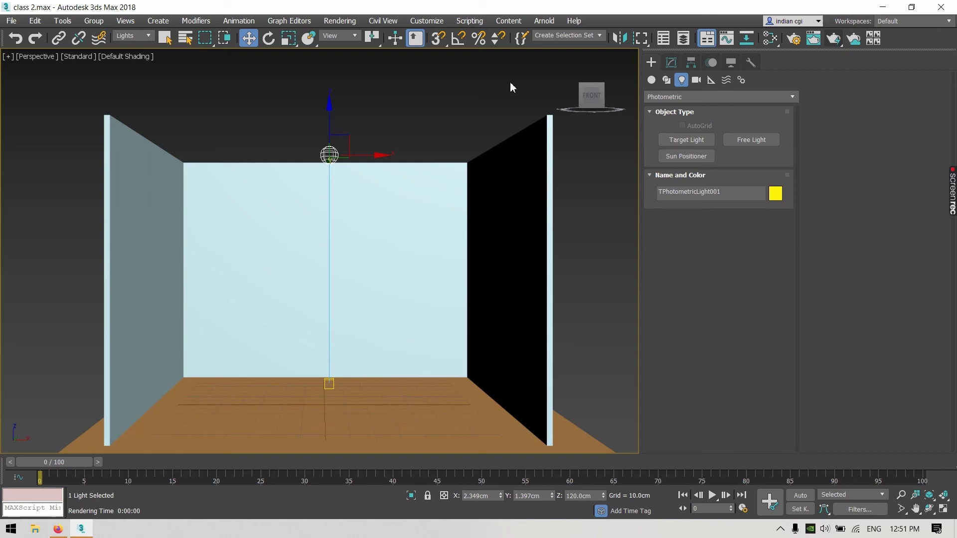
click(670, 63)
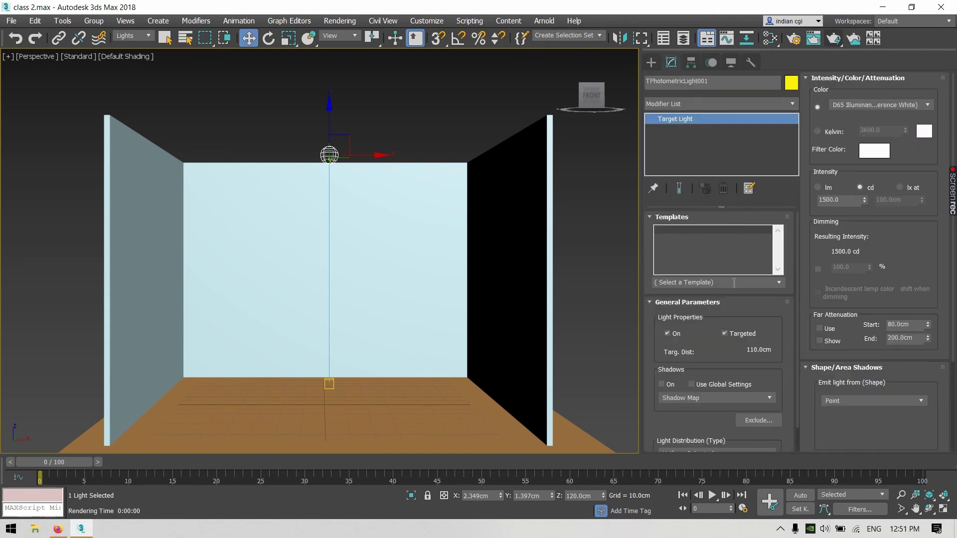
click(779, 283)
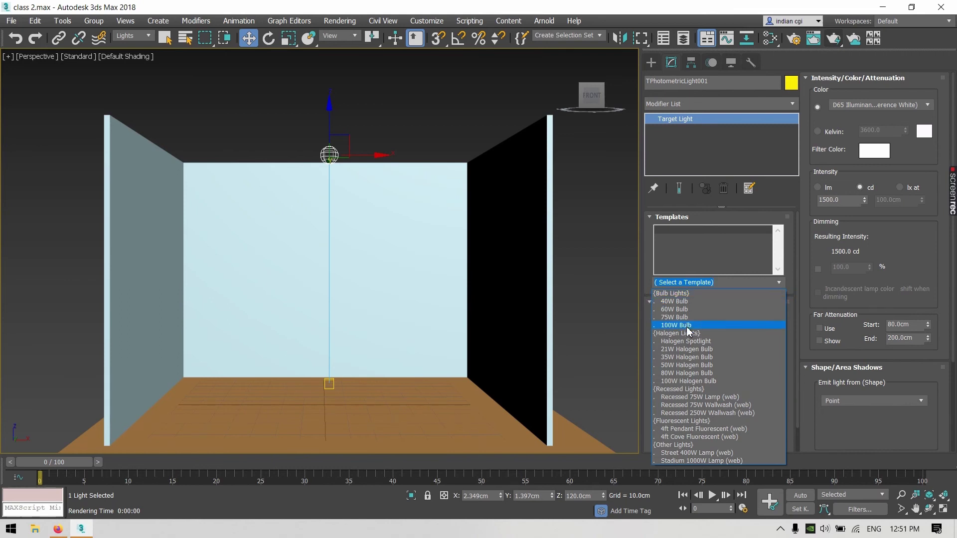
click(785, 249)
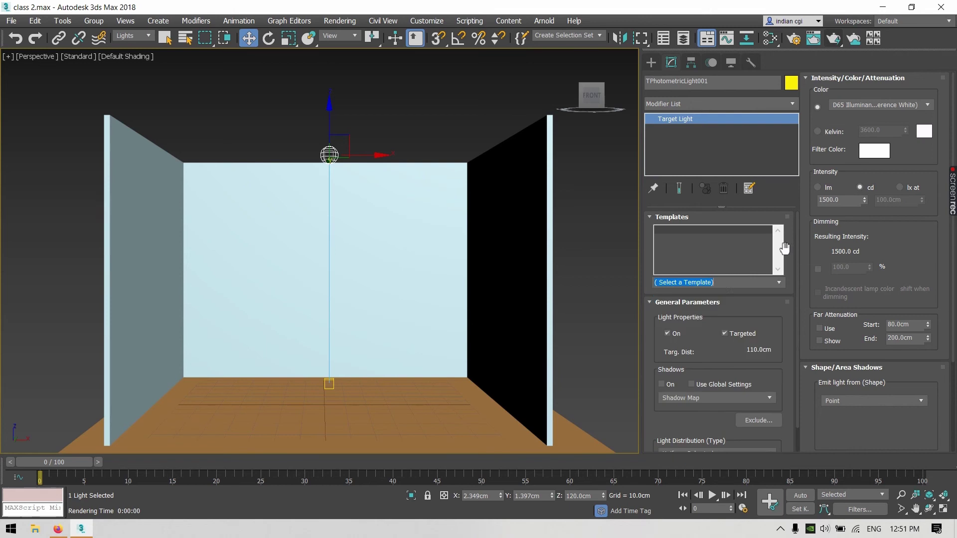
click(729, 283)
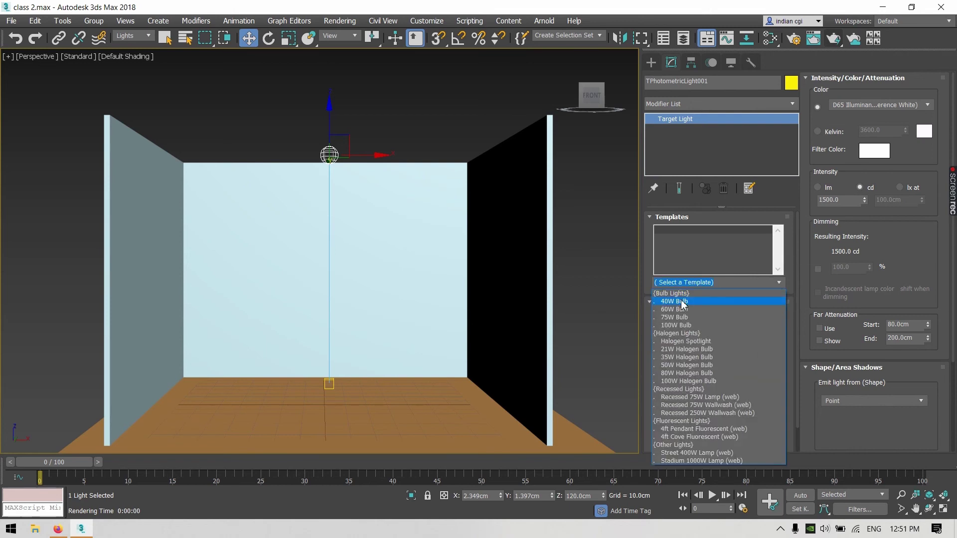
click(682, 301)
click(835, 37)
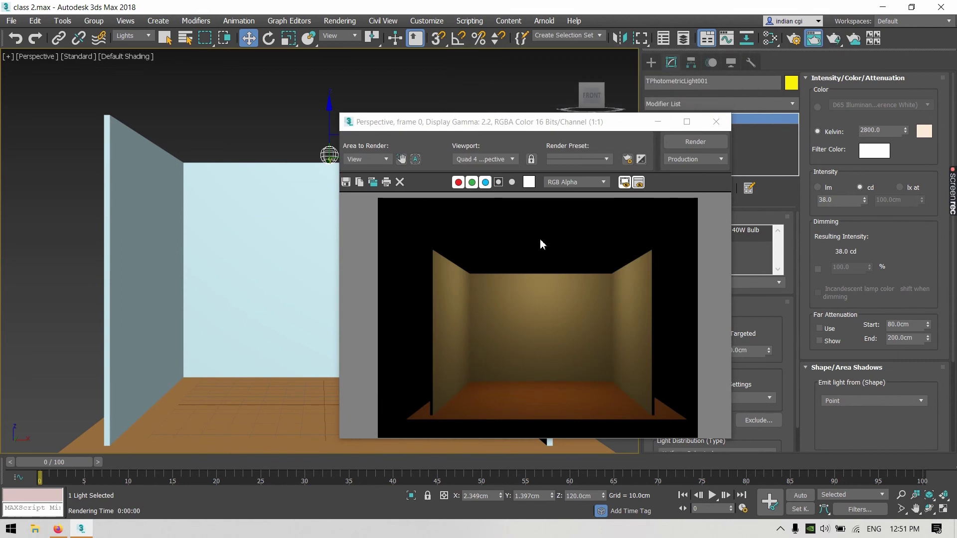
Inspect the render at full-screen size, restore its window and move it clear of the light's parameters
drag(448, 124, 1, 60)
click(436, 7)
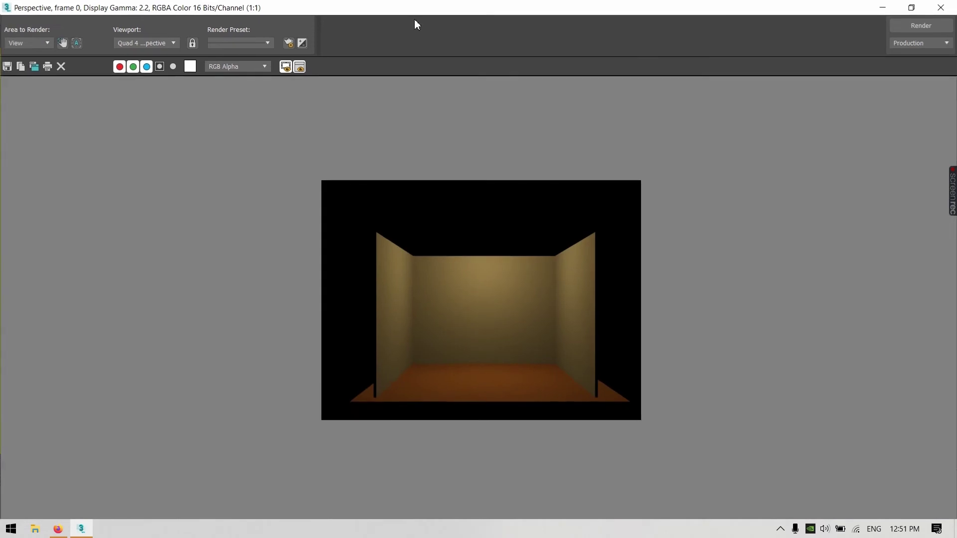
click(911, 8)
drag(451, 120, 132, 104)
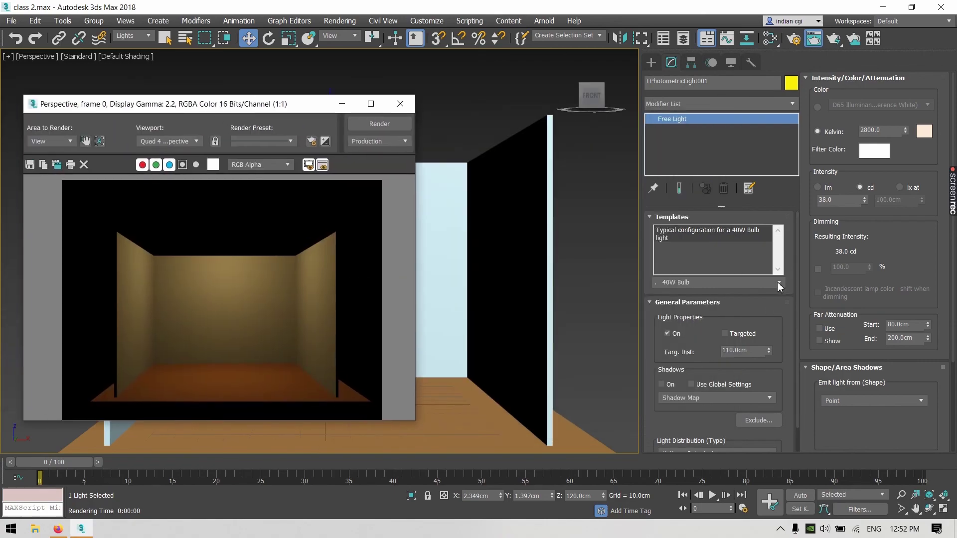
Apply the 60W Bulb template to the light and render the Perspective view again
click(778, 283)
click(689, 312)
click(835, 43)
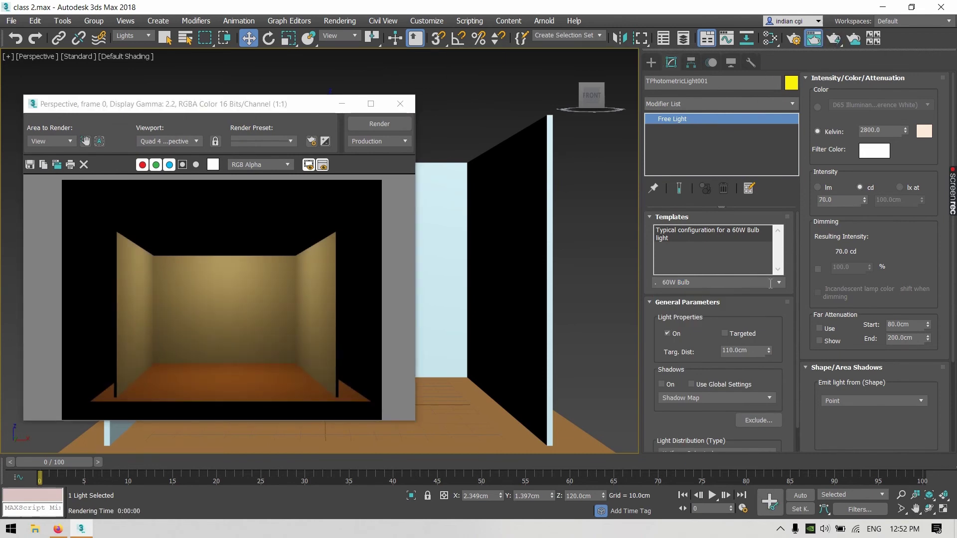
Apply the 75W Bulb template to the light and render the Perspective view
click(779, 283)
click(670, 318)
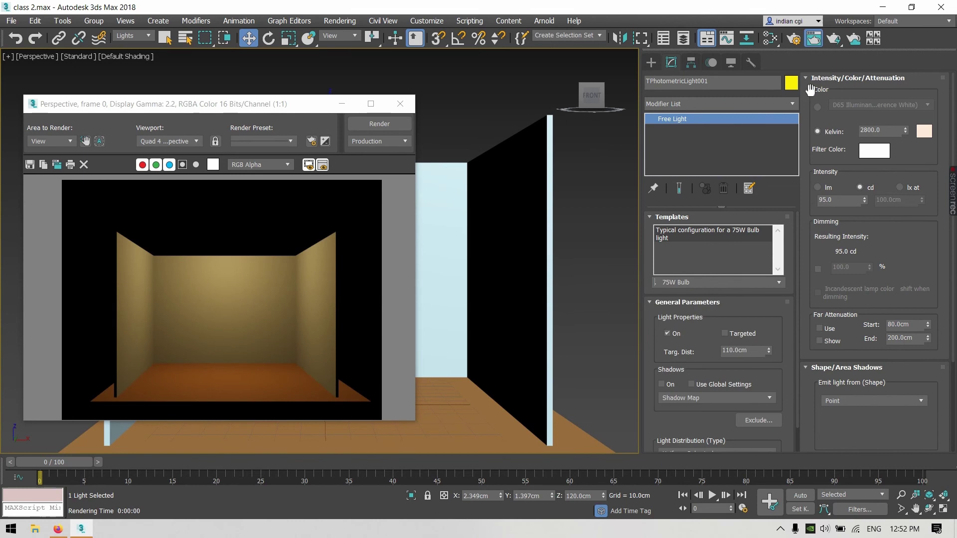
click(834, 40)
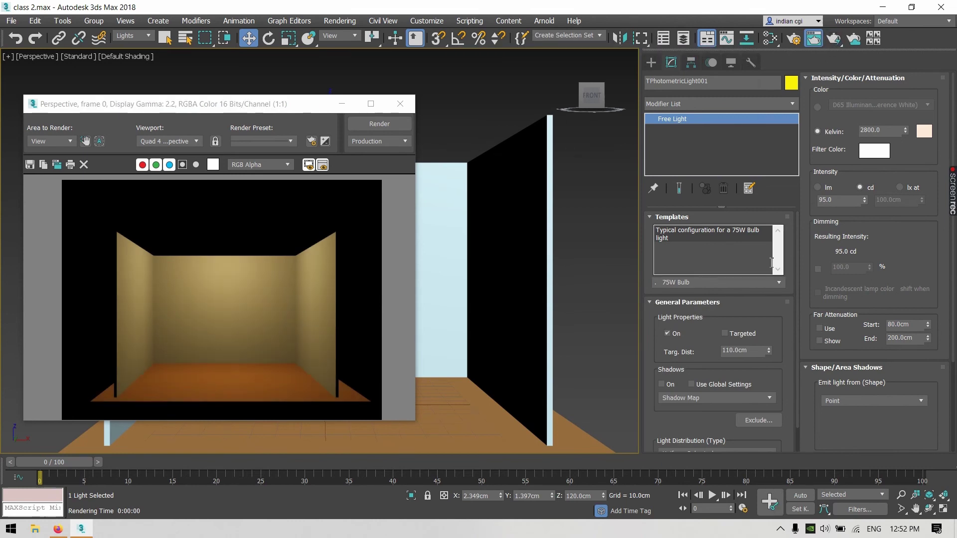
Switch the light to the 100W Bulb template and render the room again
click(779, 283)
click(717, 328)
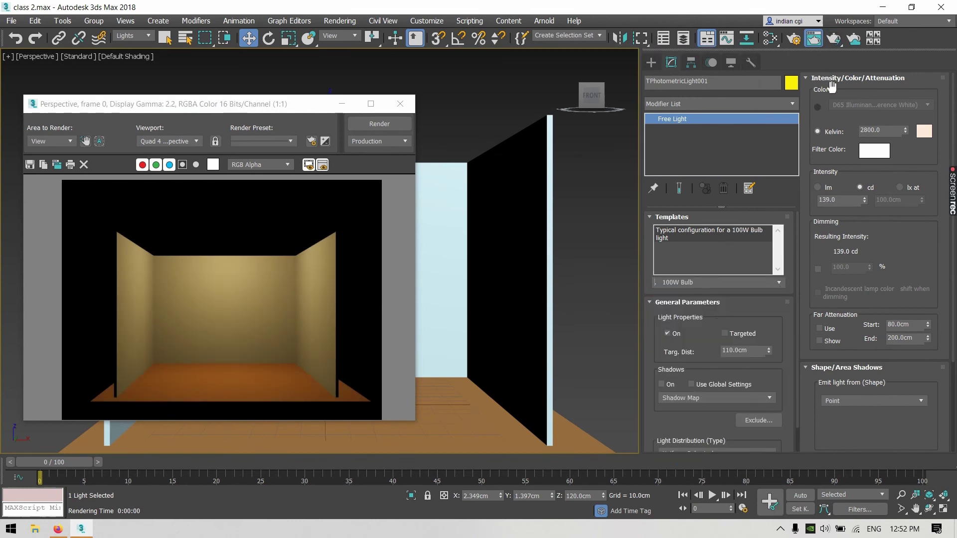
click(834, 39)
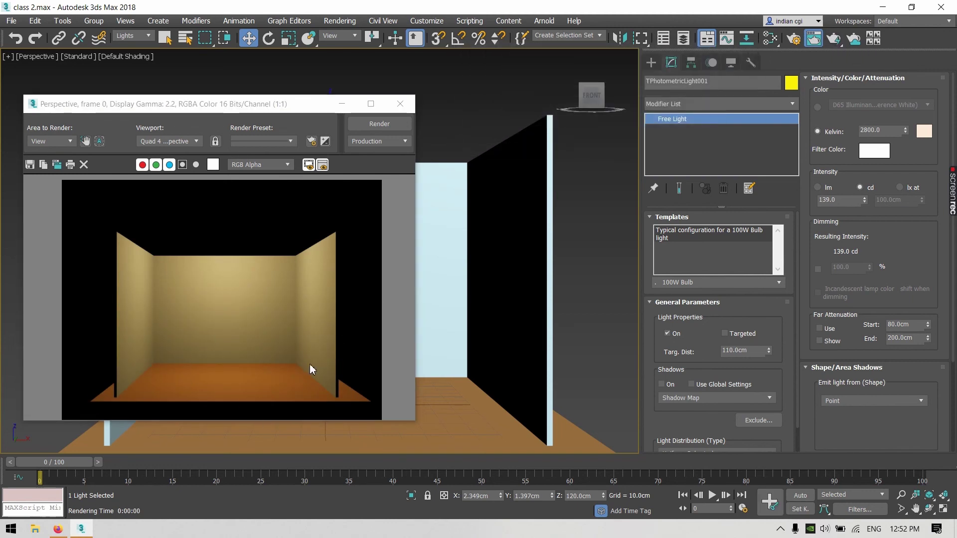
click(780, 104)
click(780, 106)
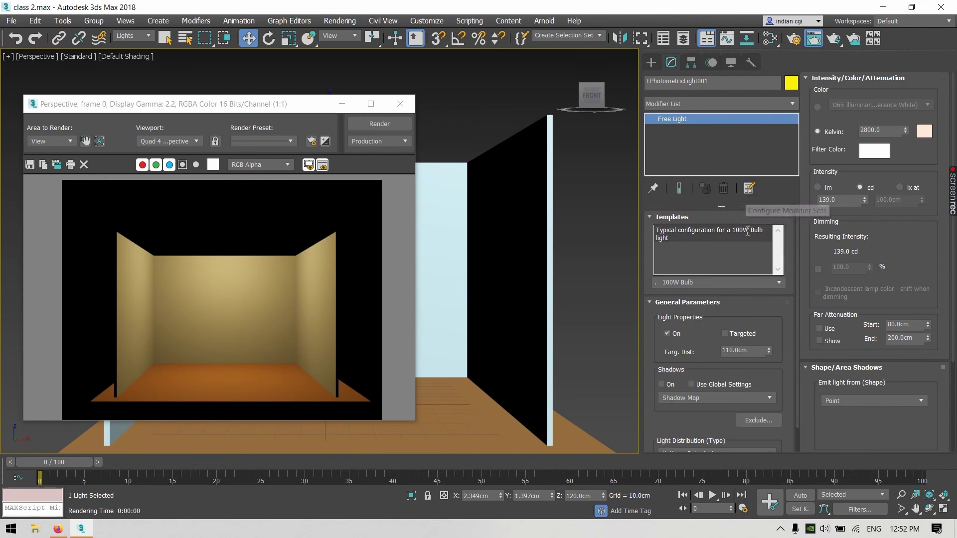
Render the room with the light's Halogen Spotlight template, and move the render window aside to reveal the light in the viewport
drag(749, 307, 751, 286)
click(779, 265)
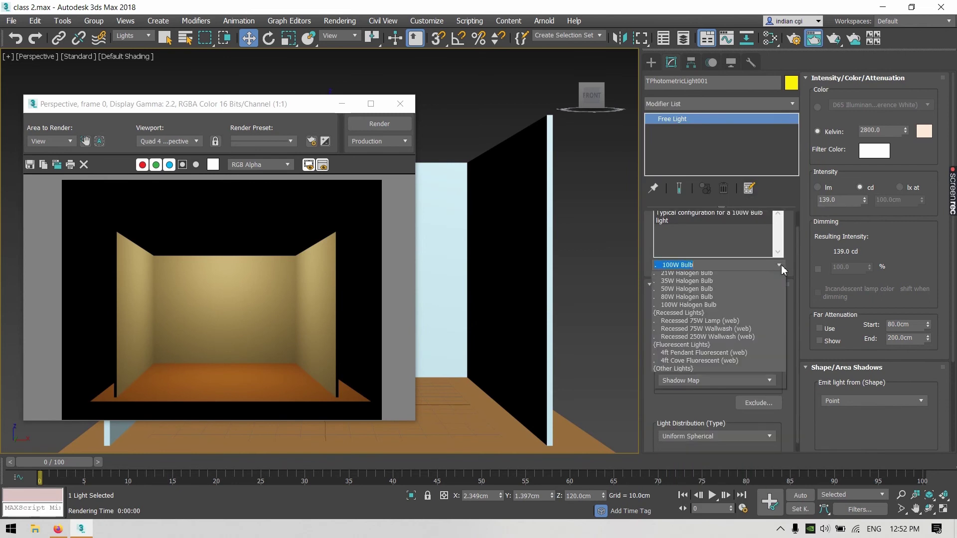
click(693, 325)
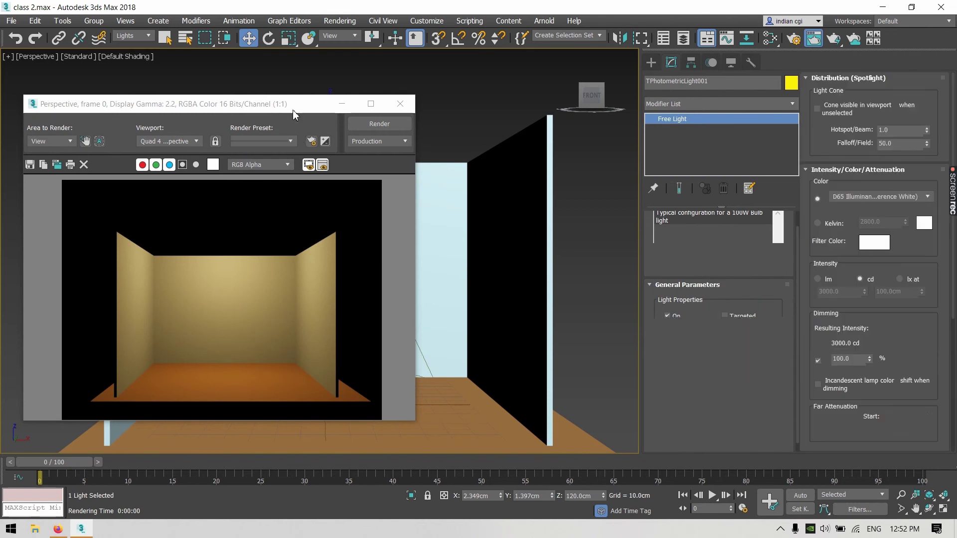
click(375, 123)
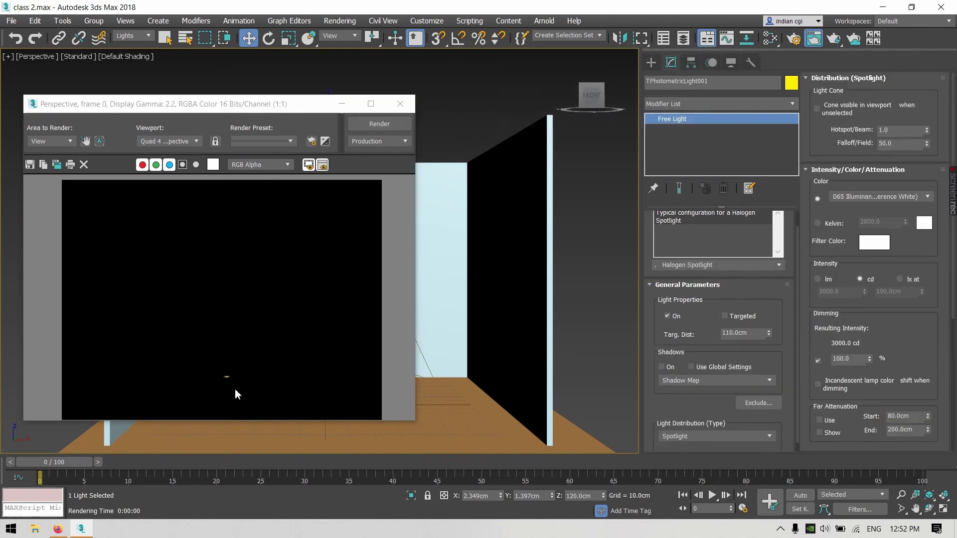
drag(268, 113, 142, 116)
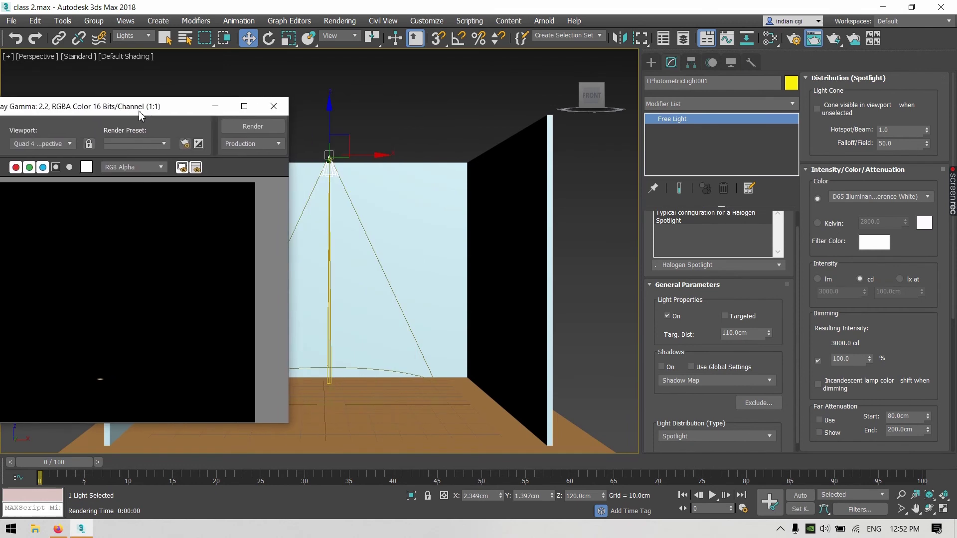
Apply the 21W Halogen Bulb template to the light and re-render the room
click(779, 264)
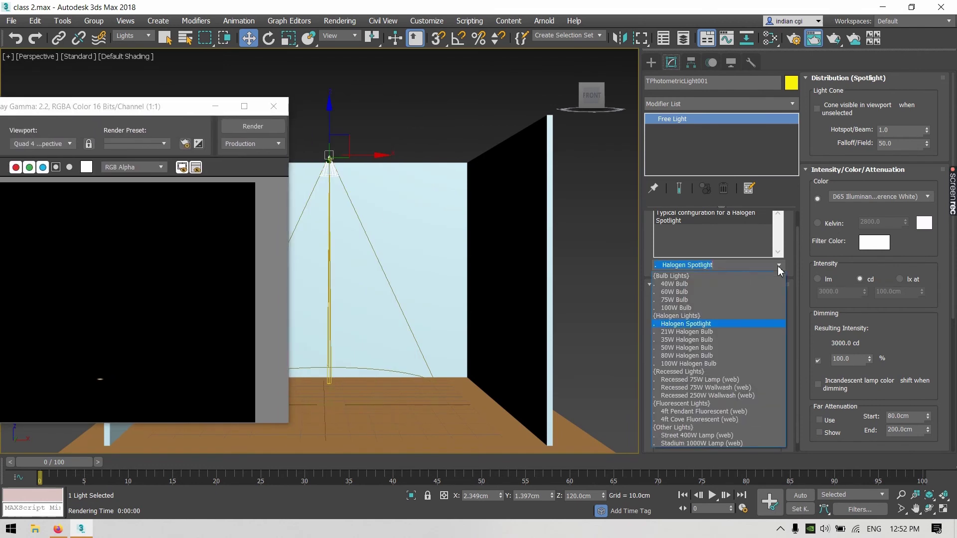
click(687, 332)
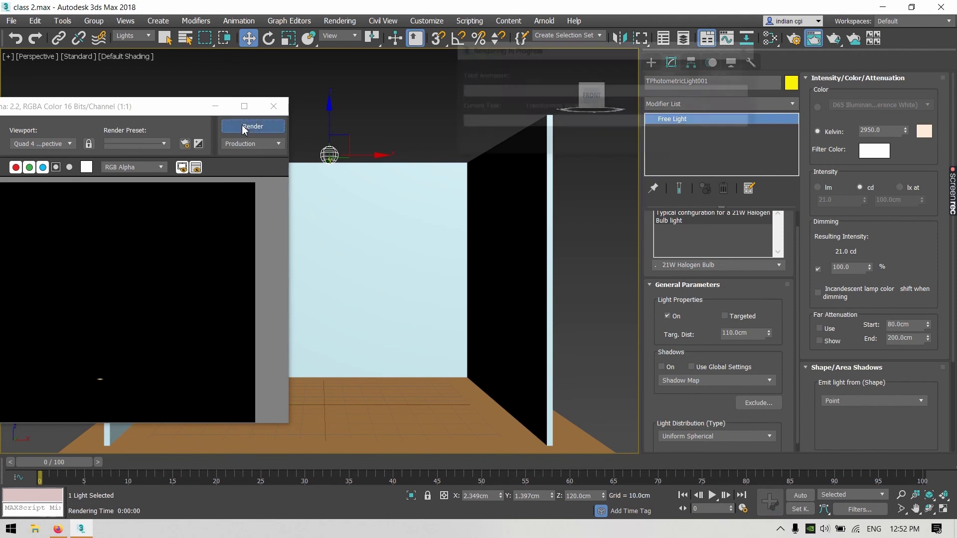
click(245, 128)
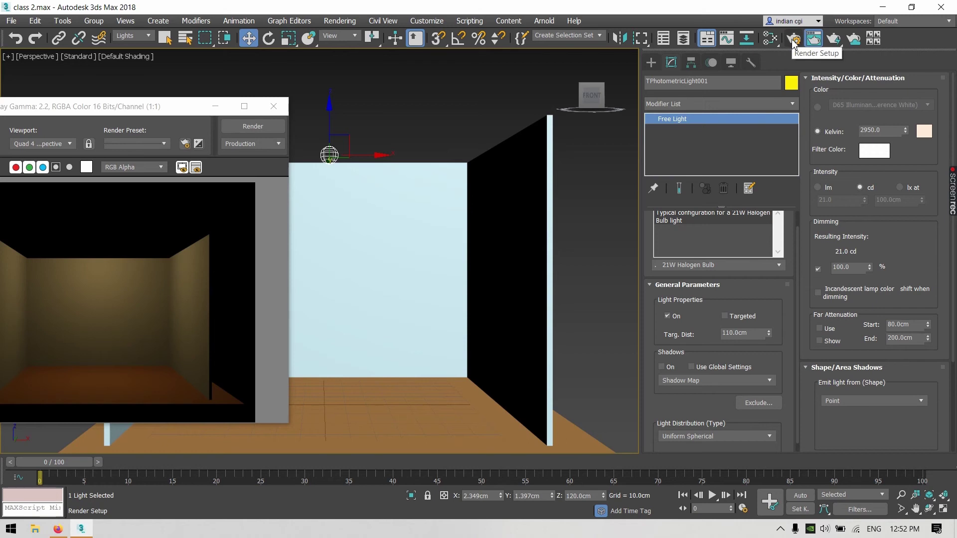
Apply the 80W Halogen Bulb template to the light and render again with the whole render window in view
scroll(782, 259, up, 1)
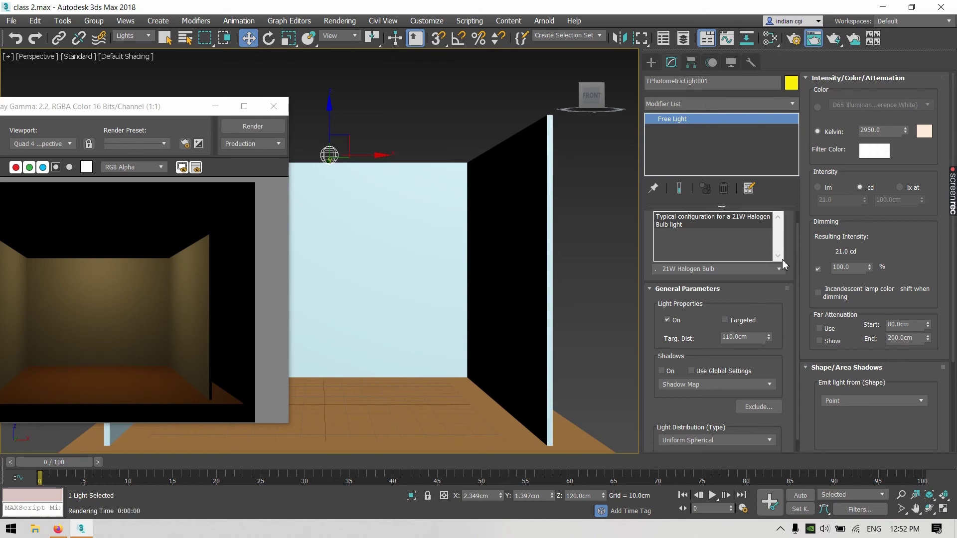
click(775, 269)
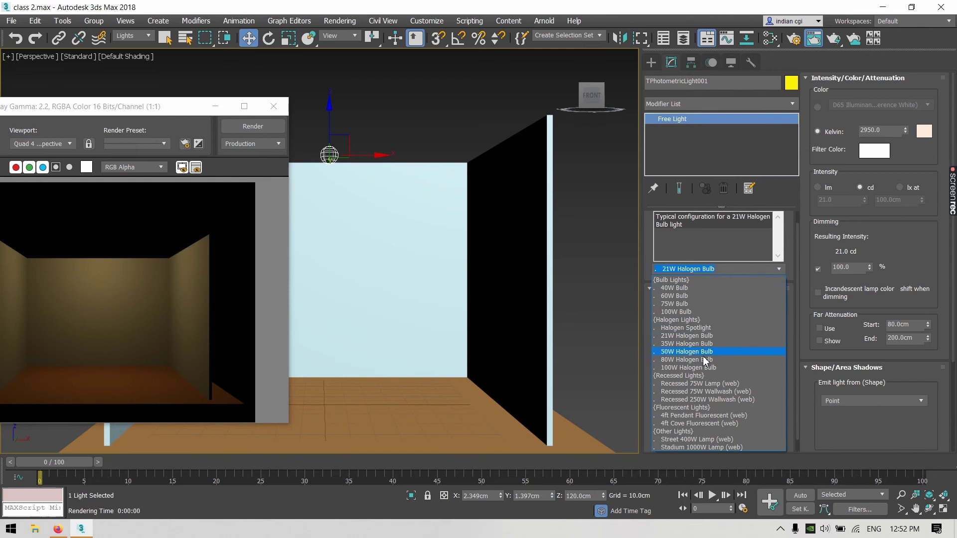
click(704, 359)
drag(177, 108, 341, 114)
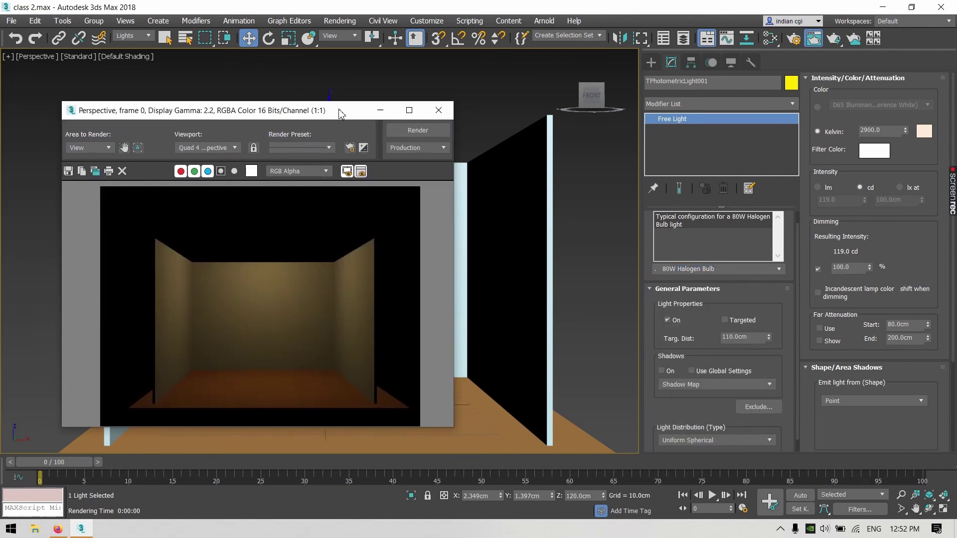
click(416, 130)
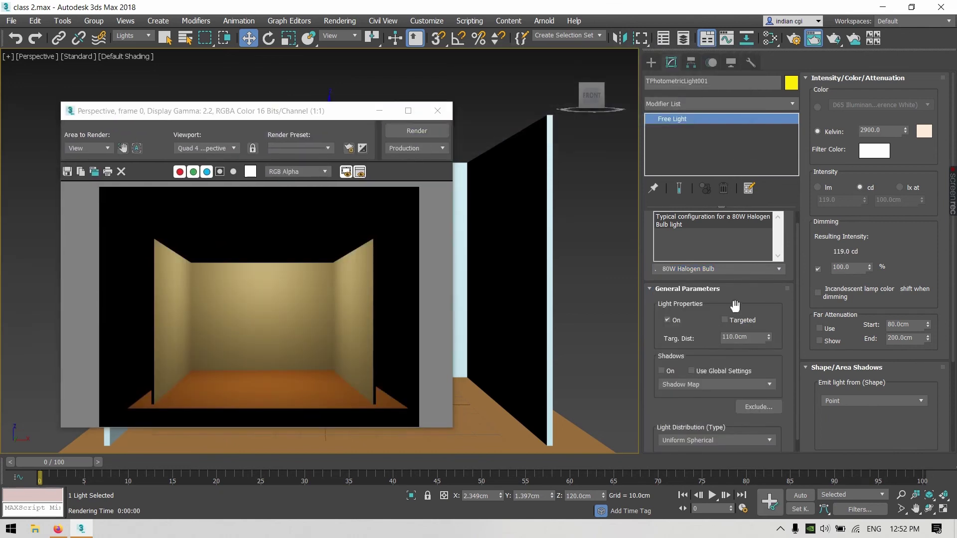
Render the room with the Recessed 75W Lamp (web) template, and move the render window clear of the light
click(779, 271)
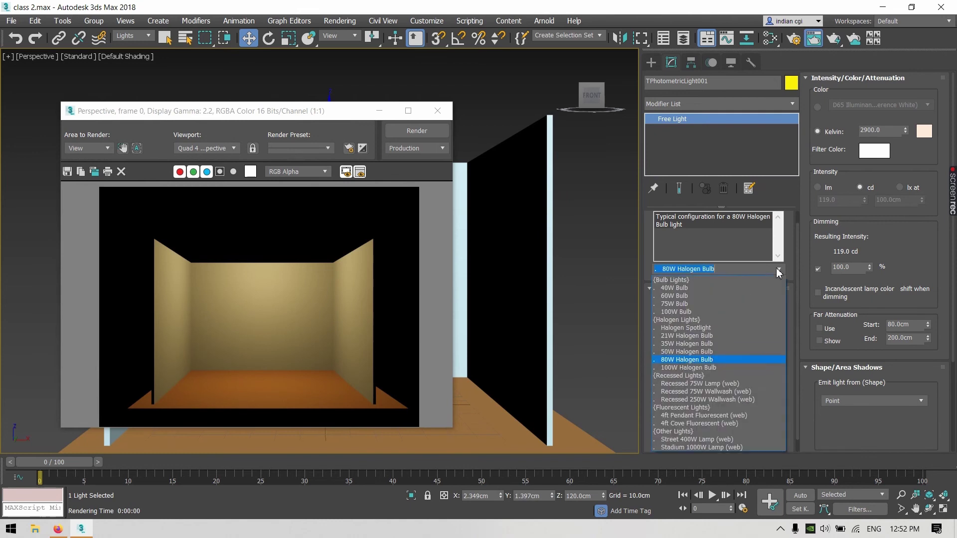
click(704, 384)
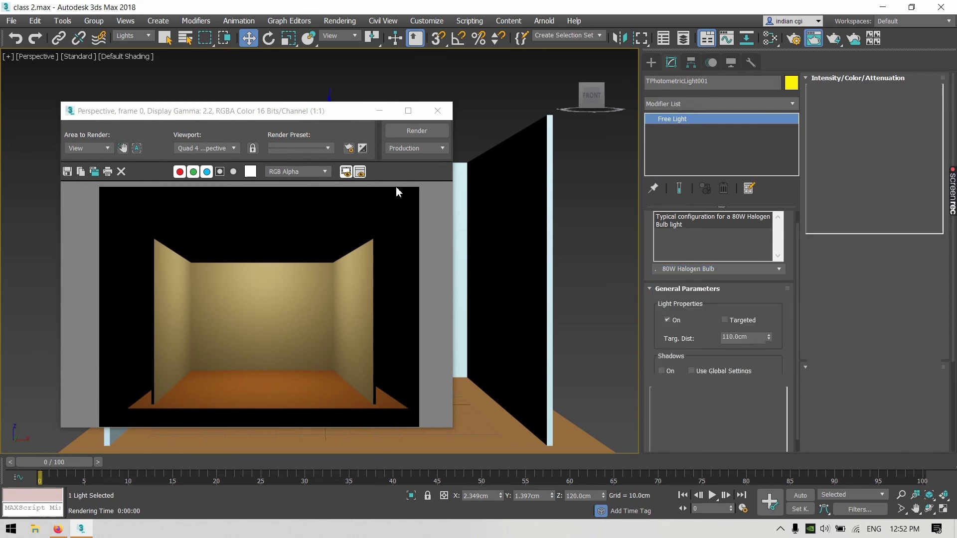
click(438, 135)
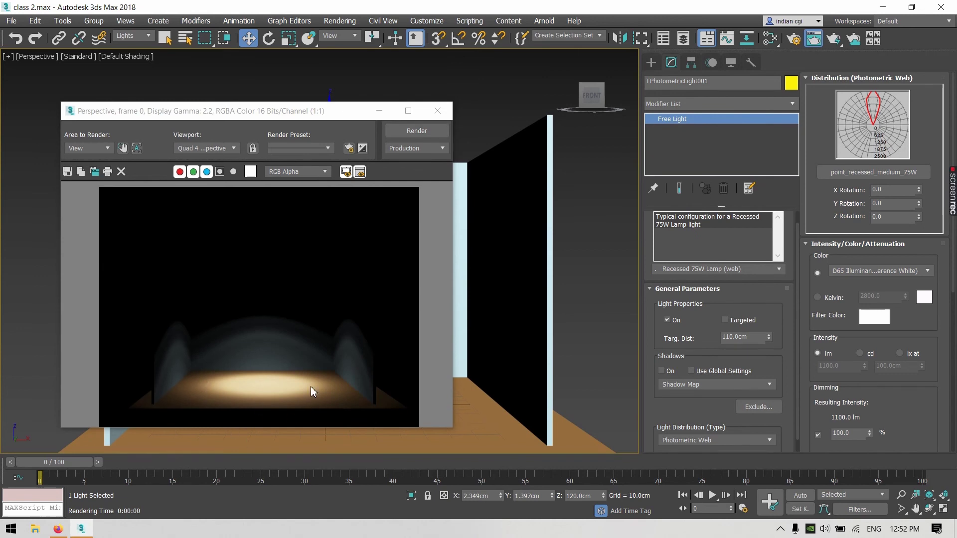
drag(246, 111, 100, 96)
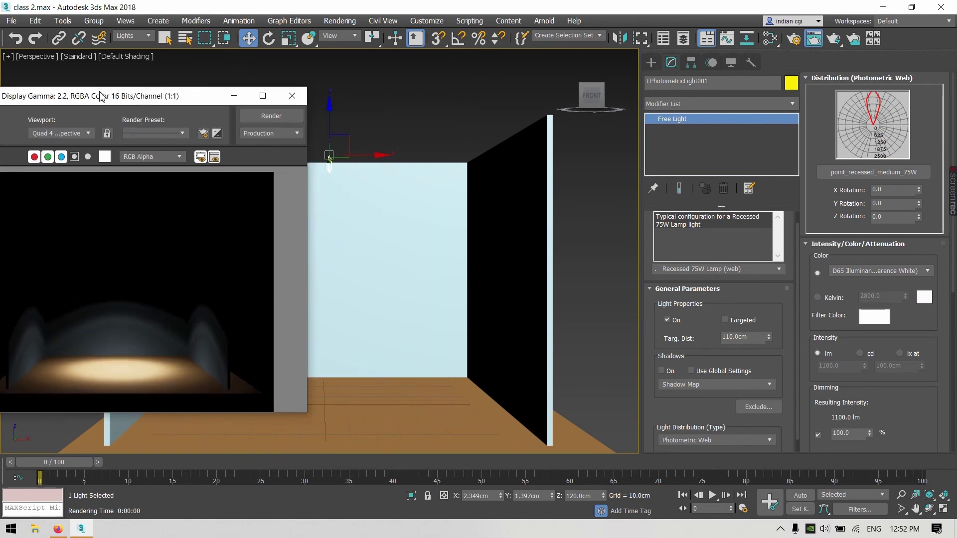
Render the room with the light's 4ft Pendant Fluorescent (web) template and again with the Street 400W Lamp (web) template
click(770, 384)
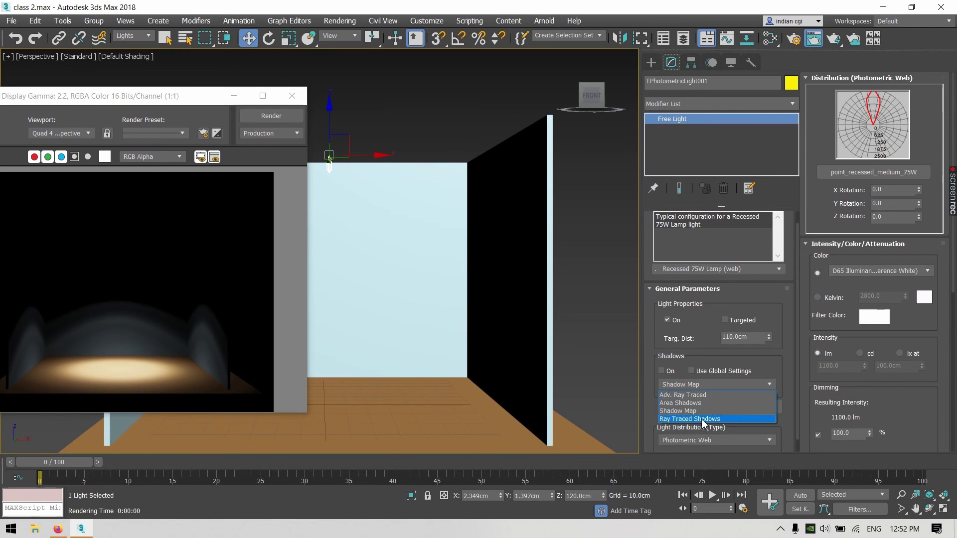
click(715, 291)
click(778, 270)
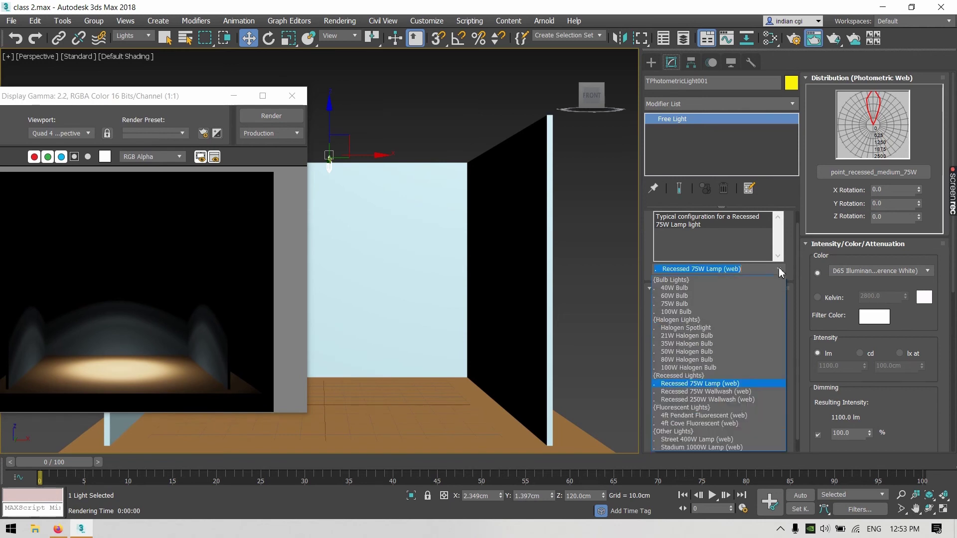
click(700, 418)
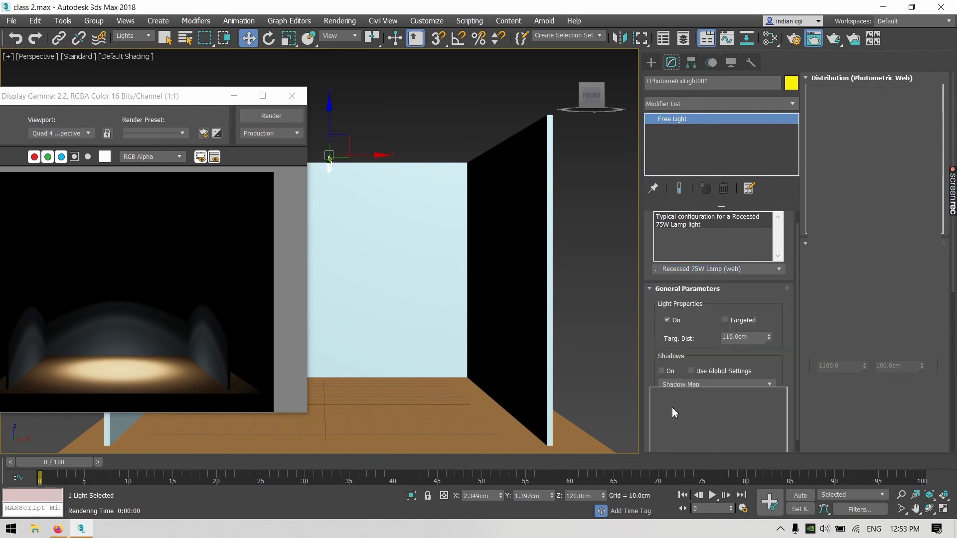
click(280, 120)
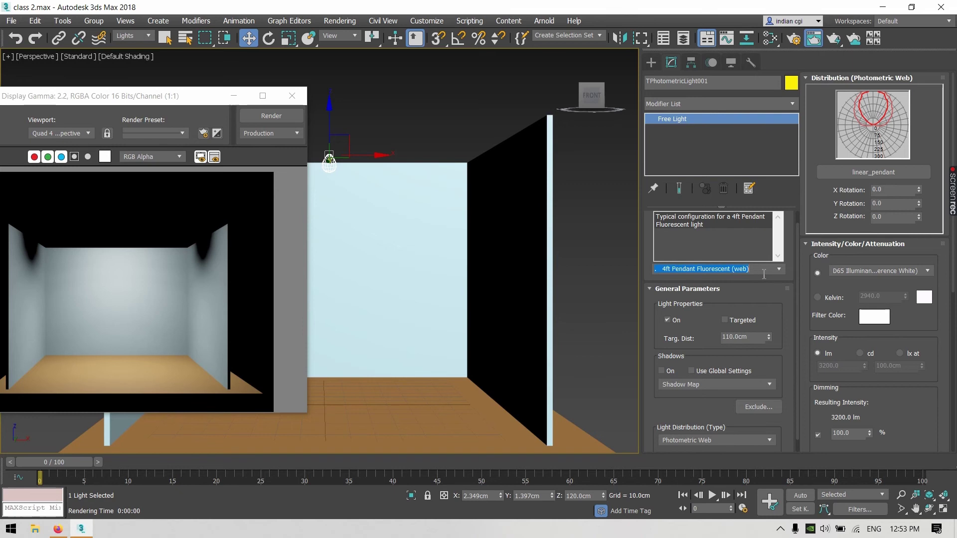
click(779, 271)
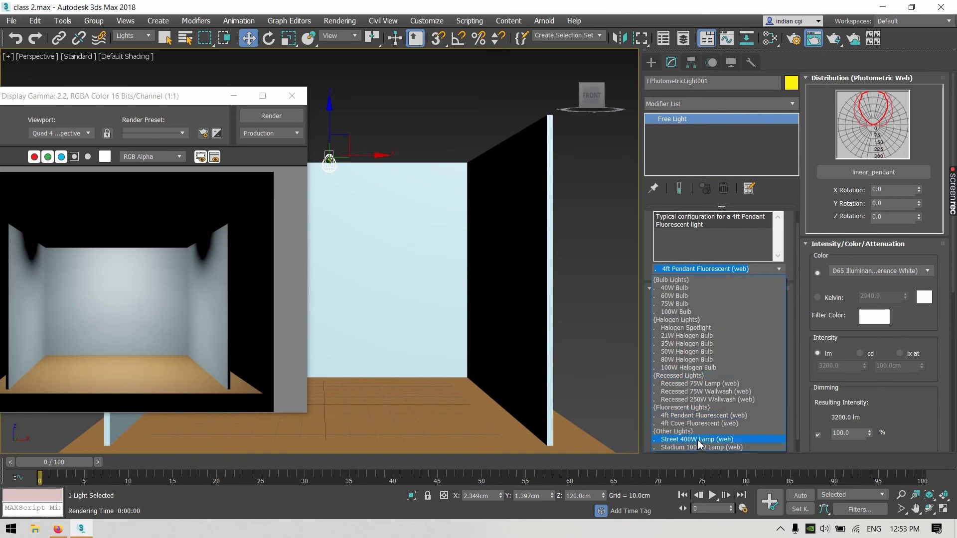
click(699, 440)
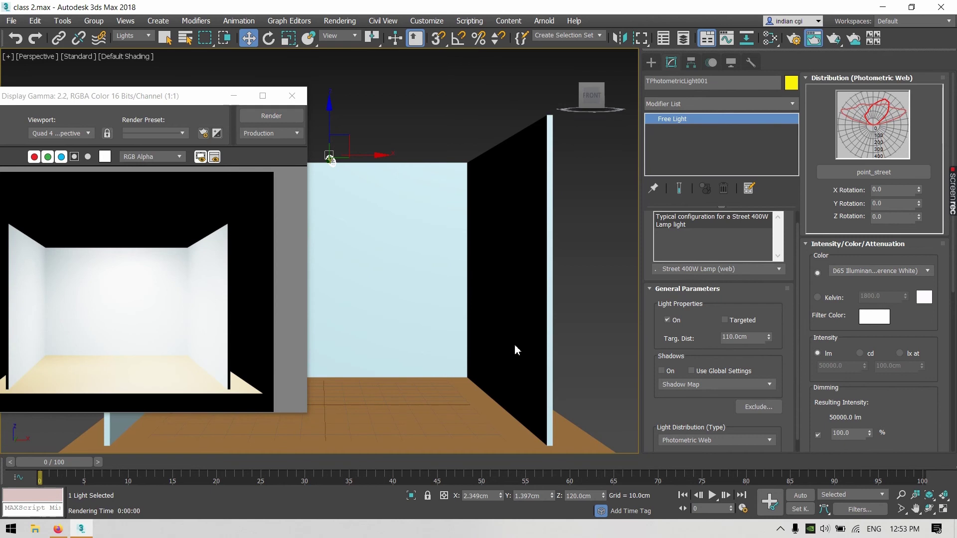
Return the light to the 75W Bulb template and re-render the room with the render window fully in view
click(777, 273)
click(777, 272)
click(778, 272)
click(703, 286)
scroll(691, 340, down, 1)
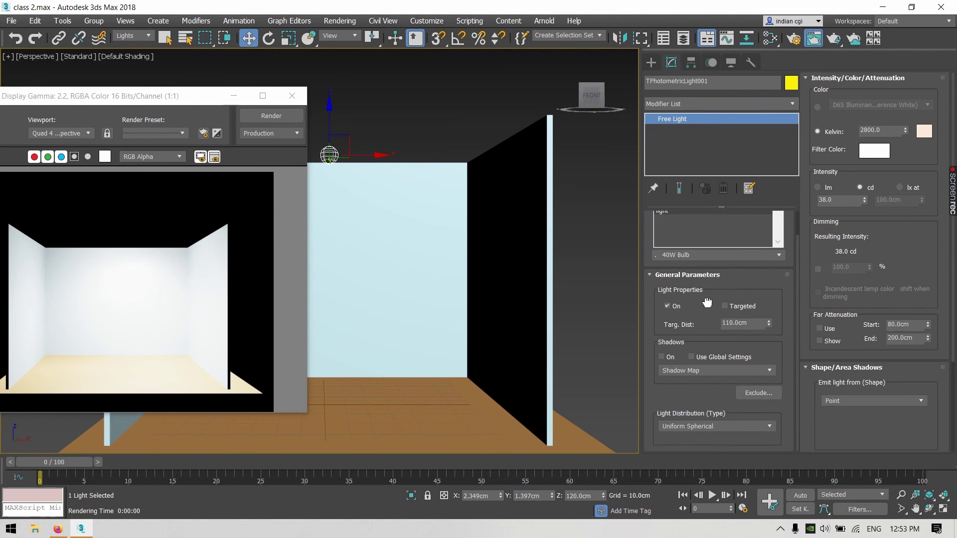
click(779, 255)
click(719, 290)
drag(732, 316, 729, 288)
drag(69, 103, 200, 81)
click(363, 92)
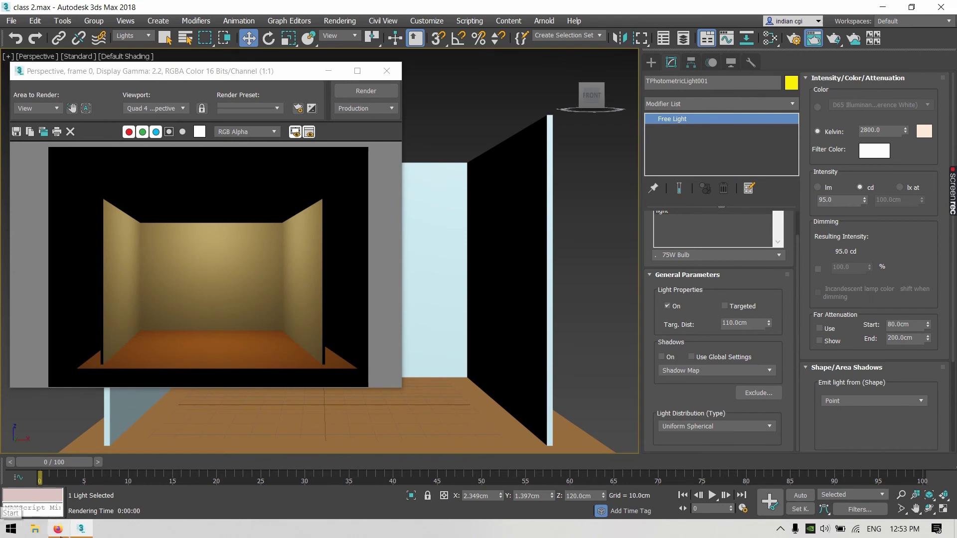
Launch Google Chrome and go to google.com
mouse_move(58, 528)
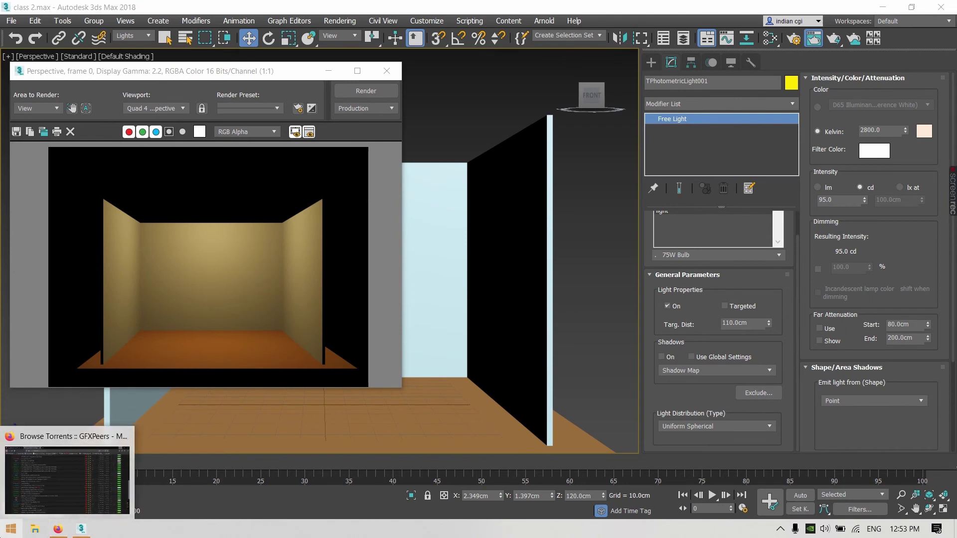
click(11, 529)
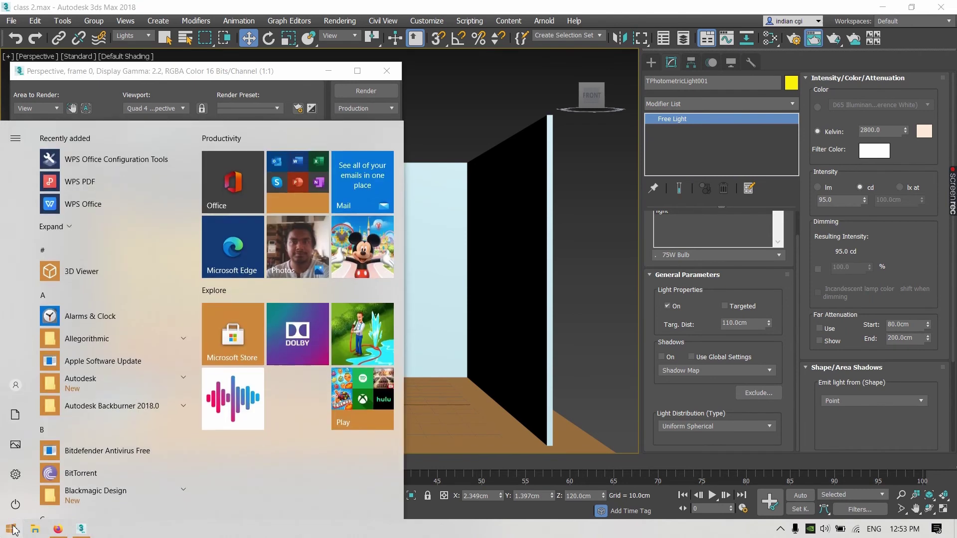
text(ch)
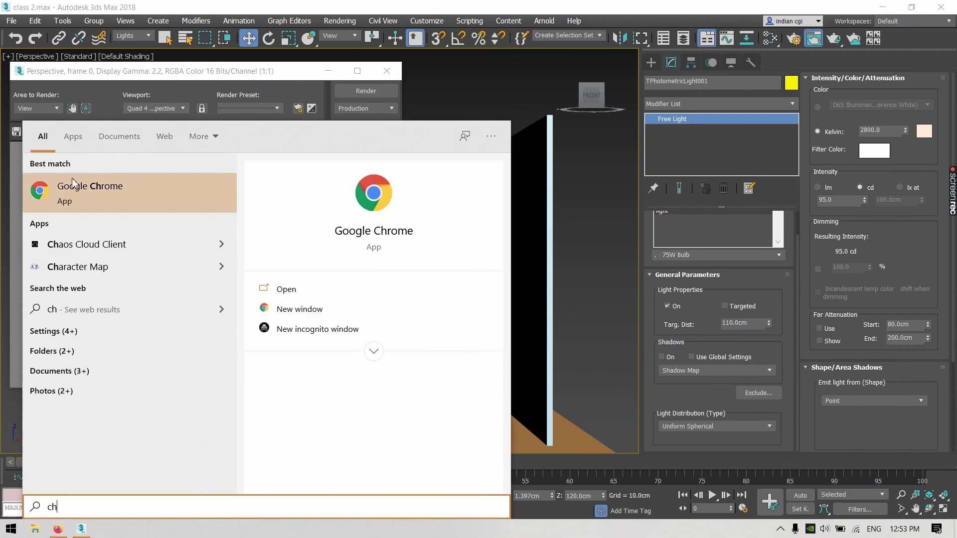
click(73, 183)
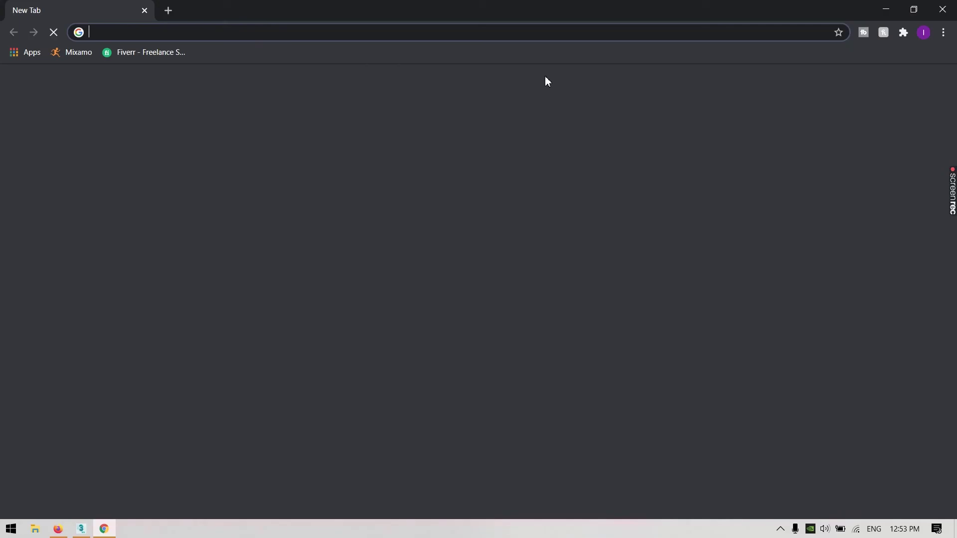
text(g)
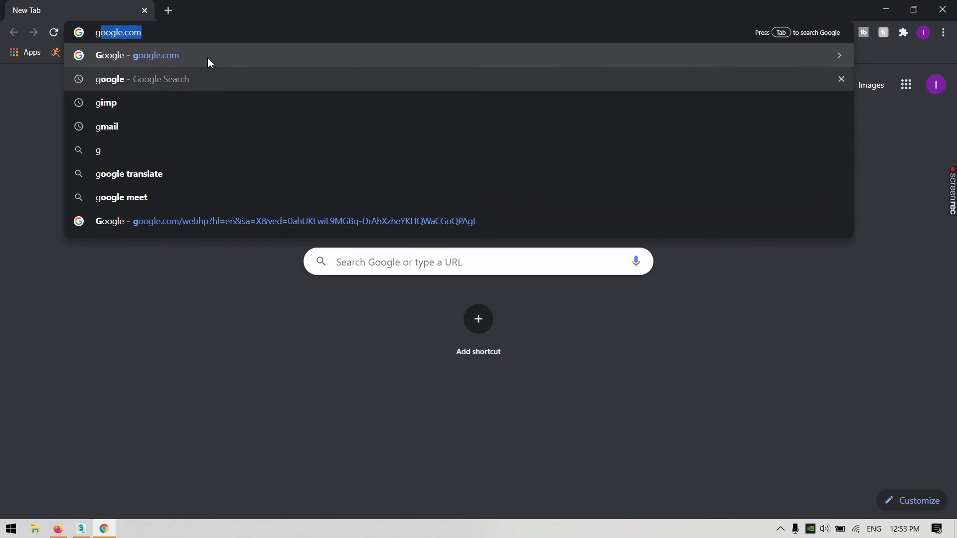
key(Return)
Search Google Images for "kelvin light" and examine the Larson Electronics and LED Lighting Wholesale colour temperature charts
text(kelvin)
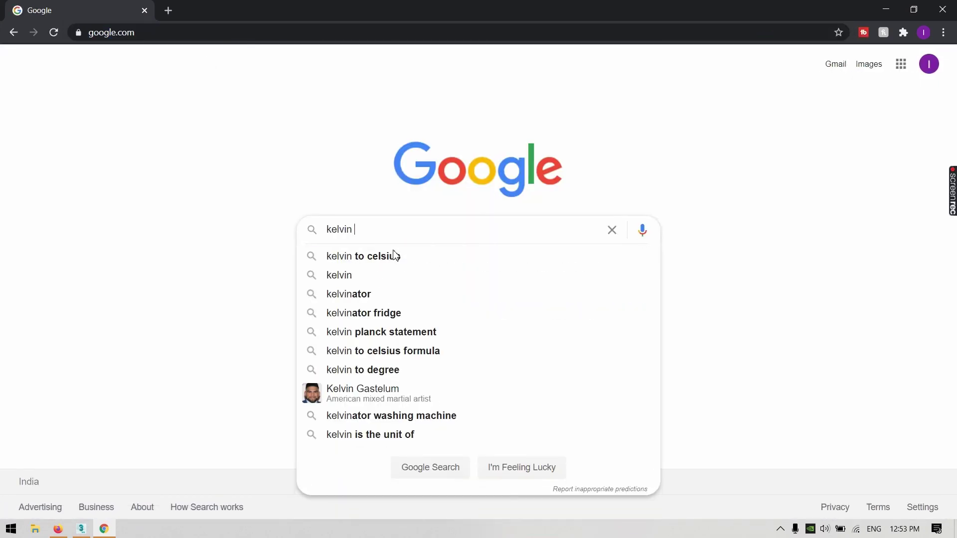
text( c)
key(BackSpace)
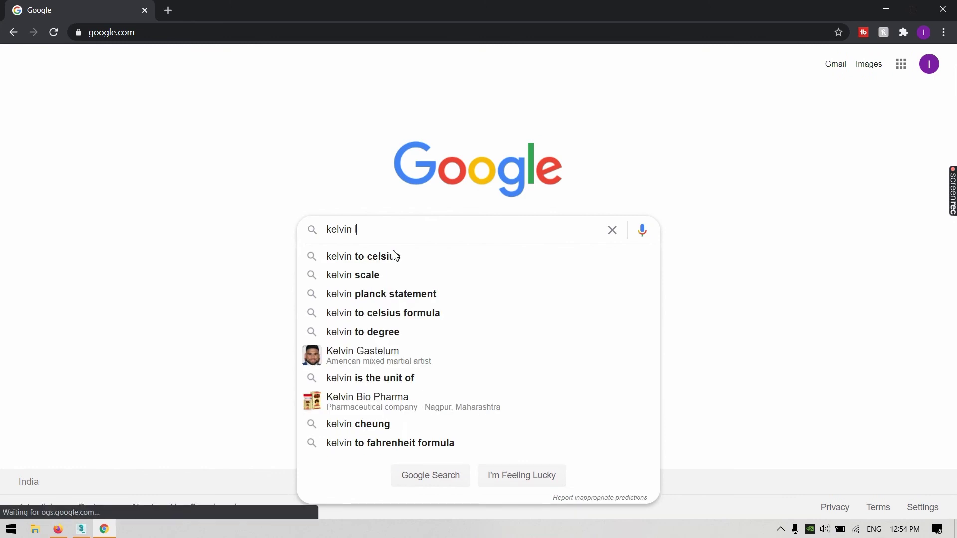
text(li)
click(395, 255)
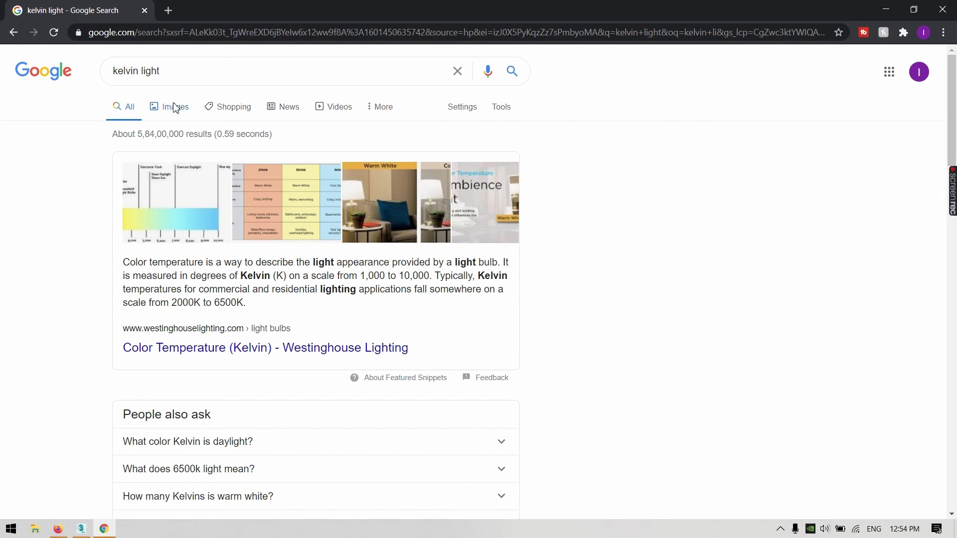
click(172, 106)
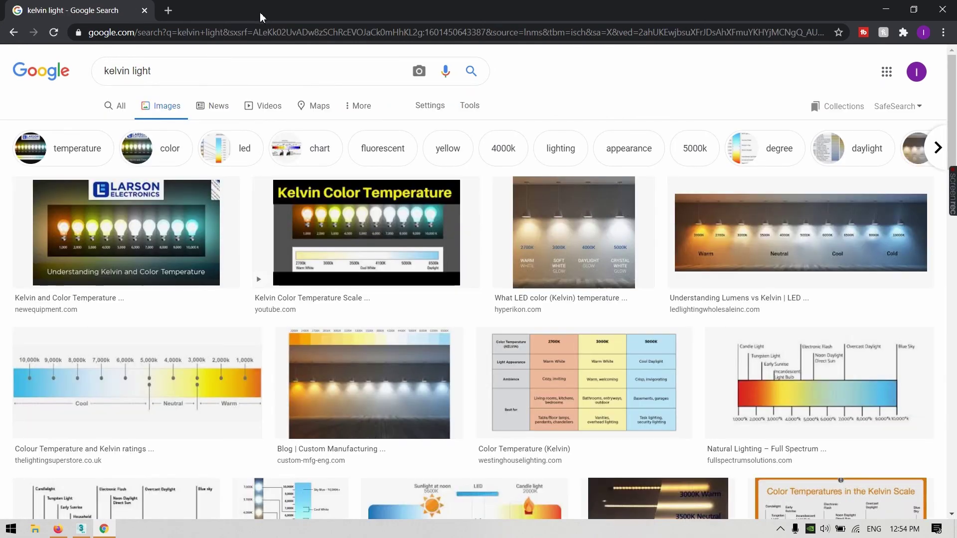
click(130, 206)
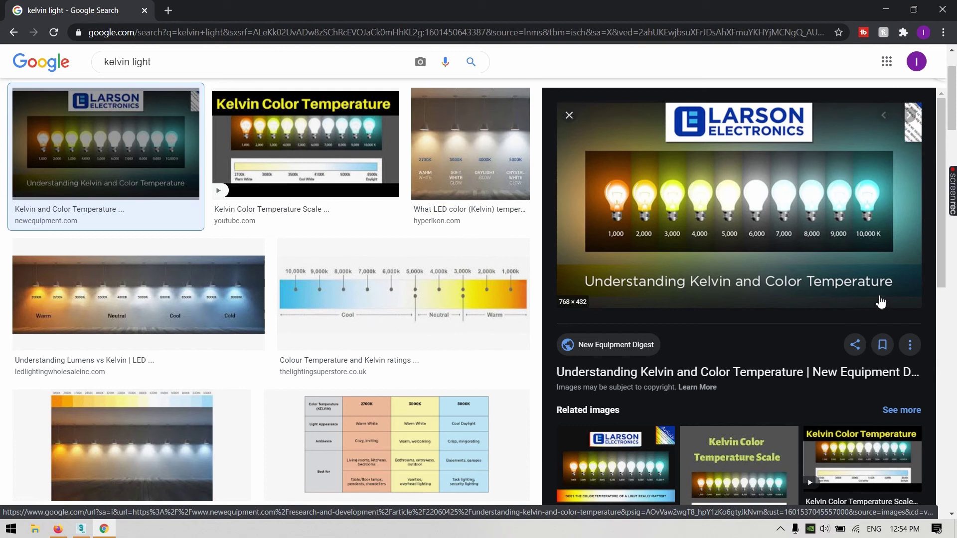
click(40, 302)
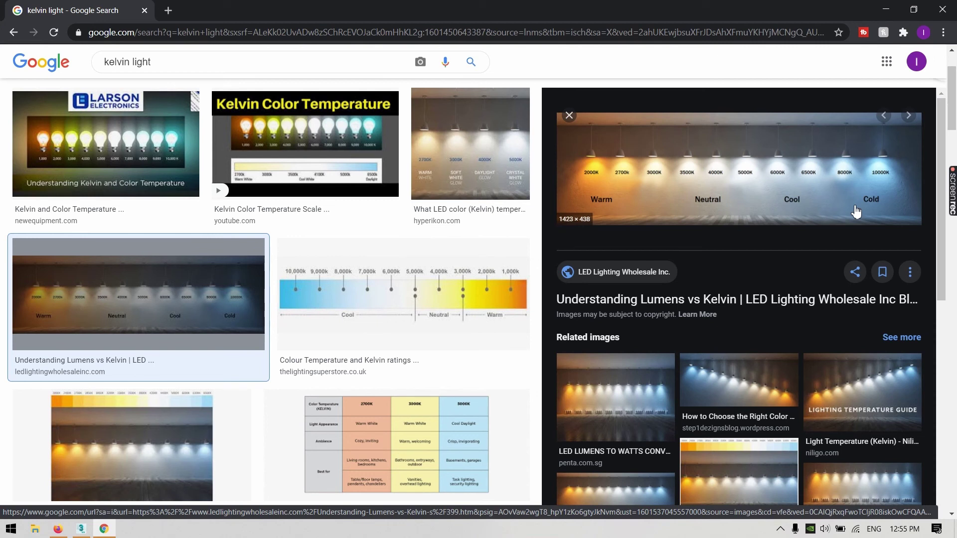
Switch back to 3ds Max, set the photometric light's colour temperature to 1000 Kelvin, and render the room
click(879, 12)
mouse_move(198, 75)
mouse_down()
mouse_move(220, 84)
mouse_move(192, 69)
mouse_up()
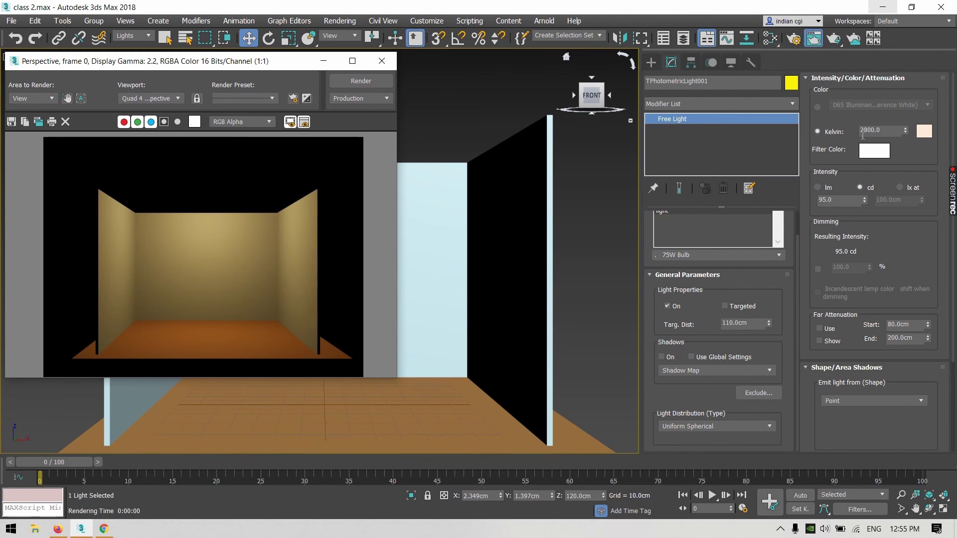
drag(895, 134, 804, 128)
text(1000)
key(Return)
click(352, 81)
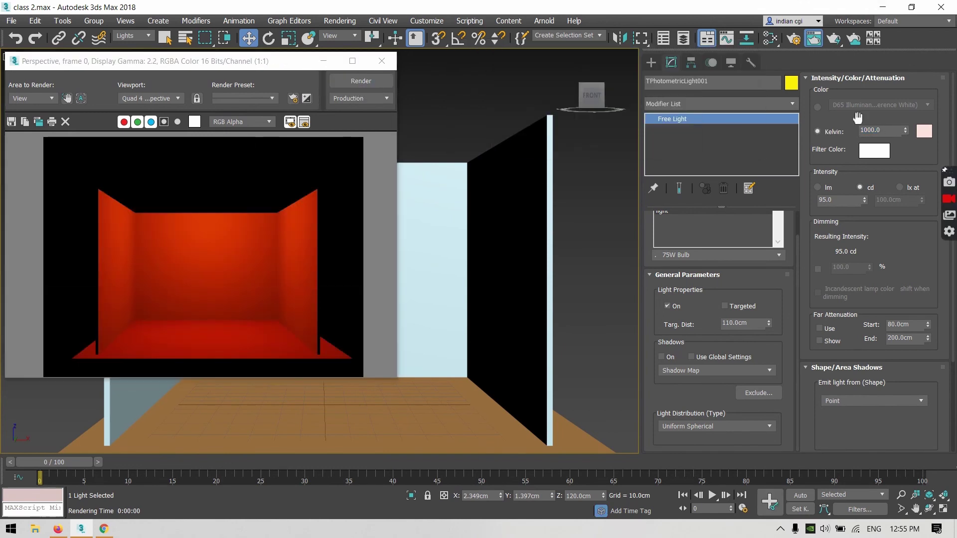
Render the room with the light at 2000 Kelvin and again at 3000 Kelvin
click(819, 131)
text(200)
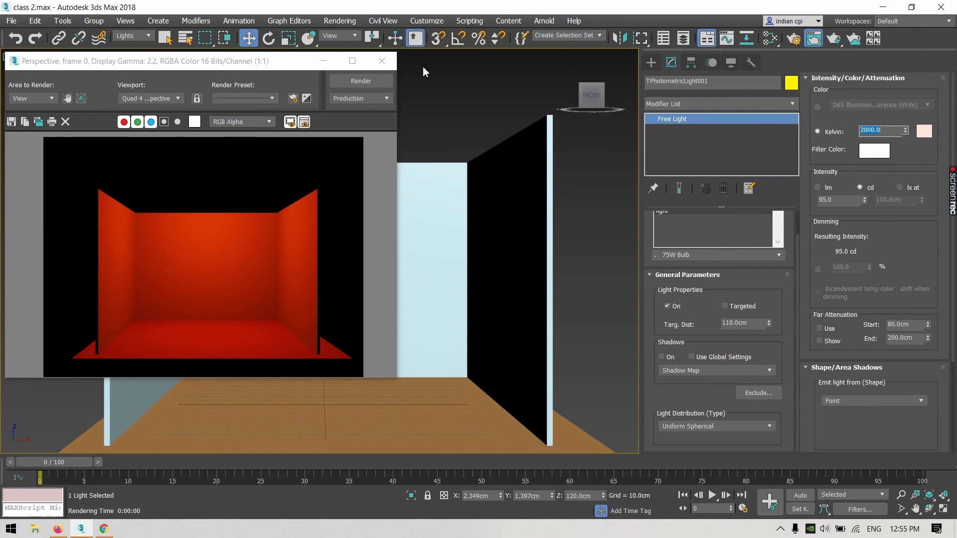
click(355, 81)
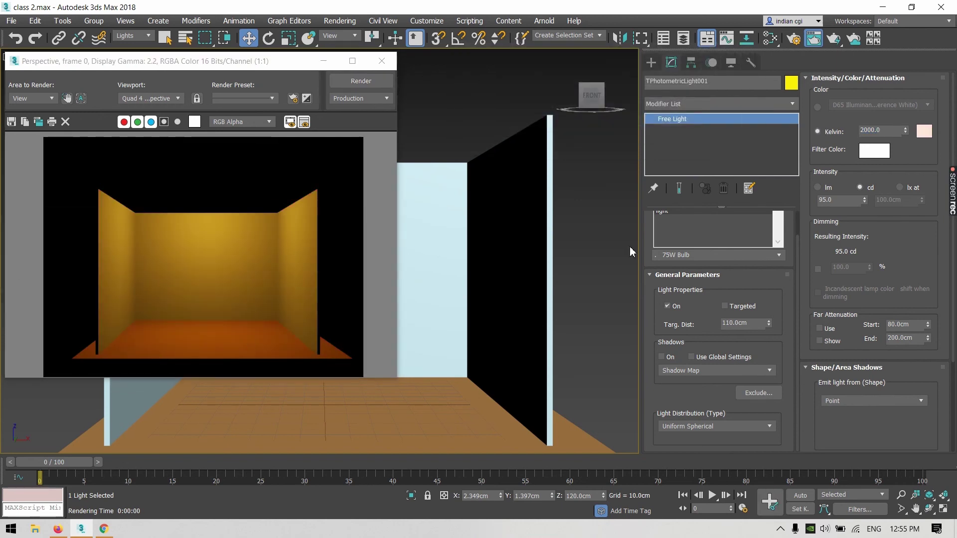
double_click(879, 132)
text(3000)
click(355, 81)
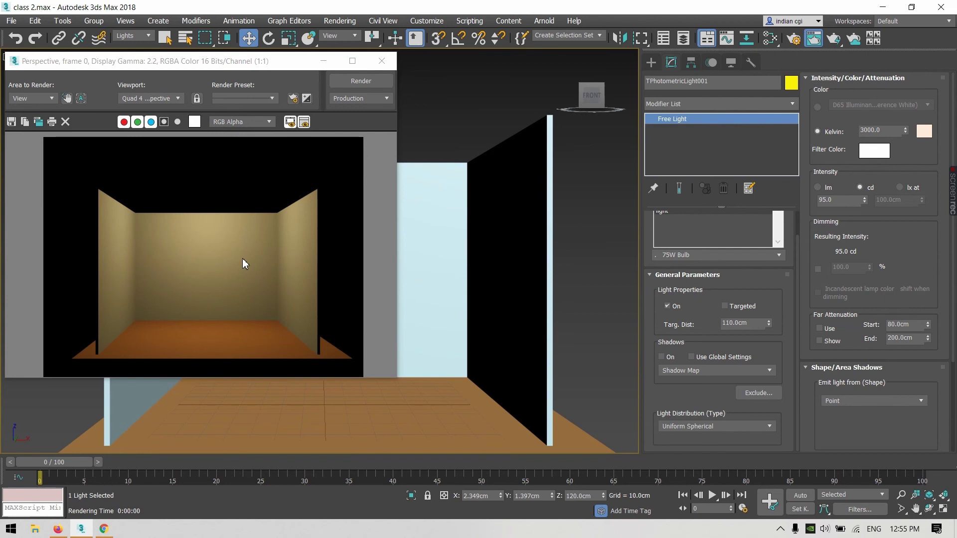
Check the Kelvin chart in Chrome, then return to 3ds Max and render the room with the light at 5000 Kelvin
click(103, 529)
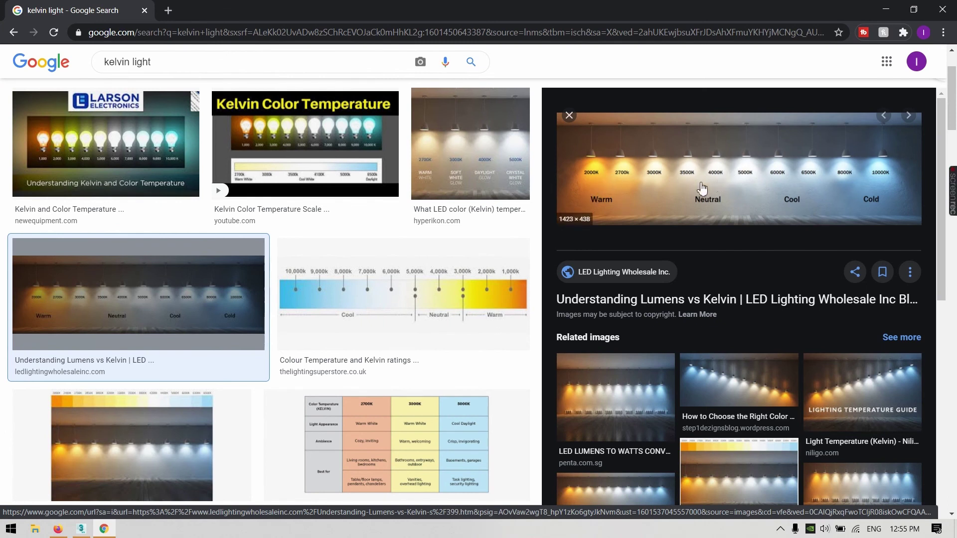
key(alt+Tab)
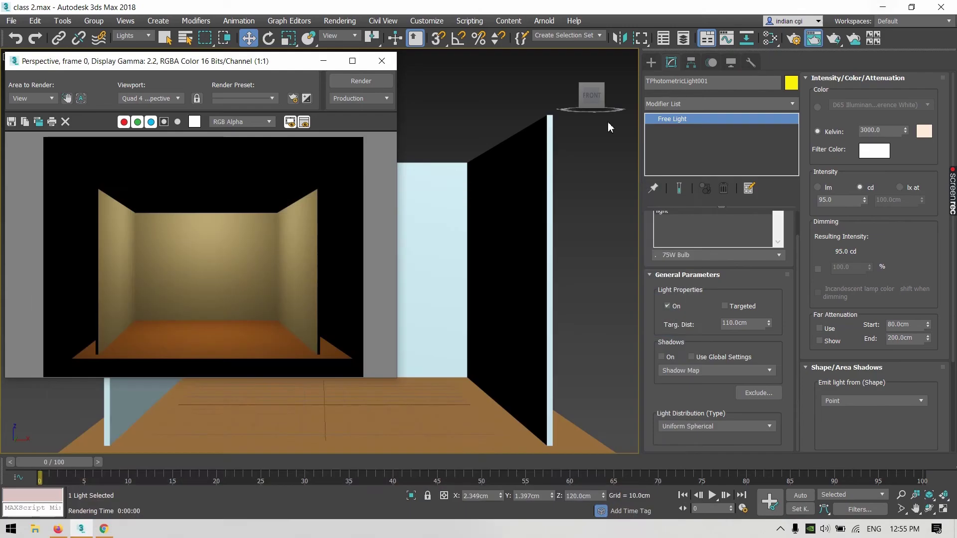
double_click(877, 130)
text(5000)
key(Return)
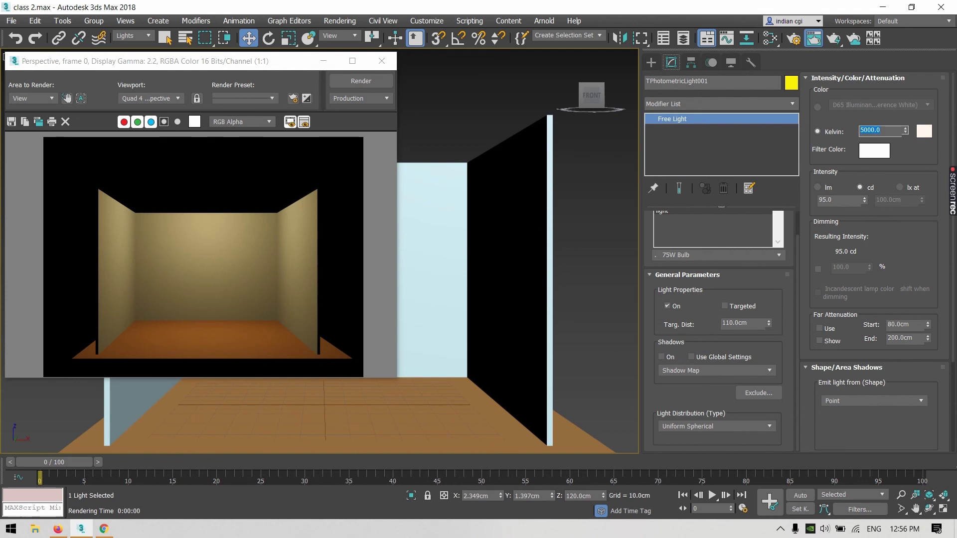
click(344, 86)
key(shift+q)
Set the light to 8000 Kelvin, render the room, and move the render window clear of the light
drag(884, 131, 805, 129)
text(5)
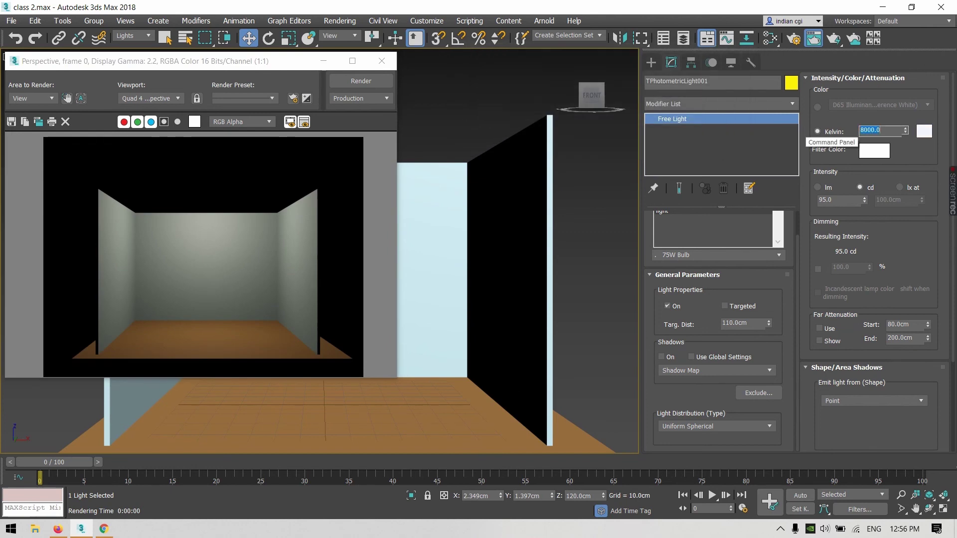
click(582, 117)
key(shift+q)
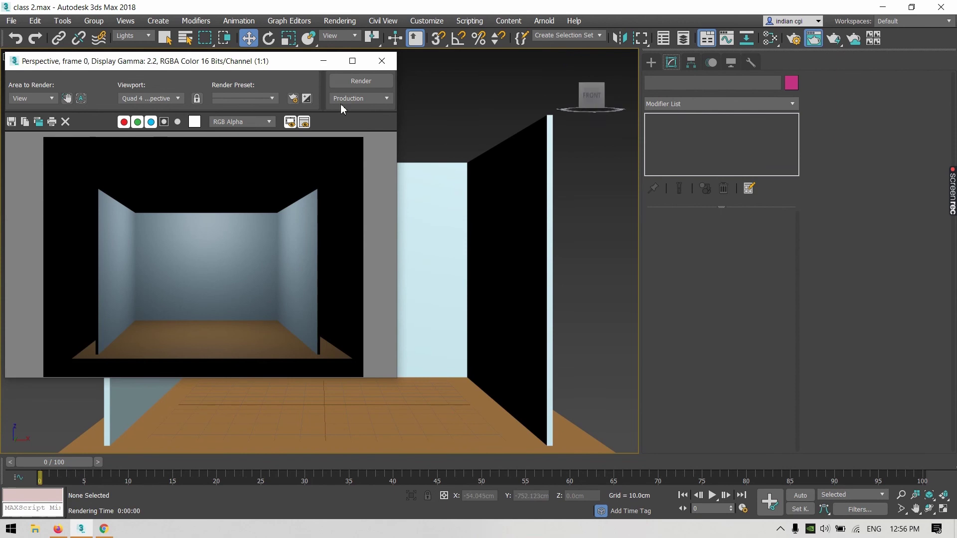
drag(172, 61, 207, 179)
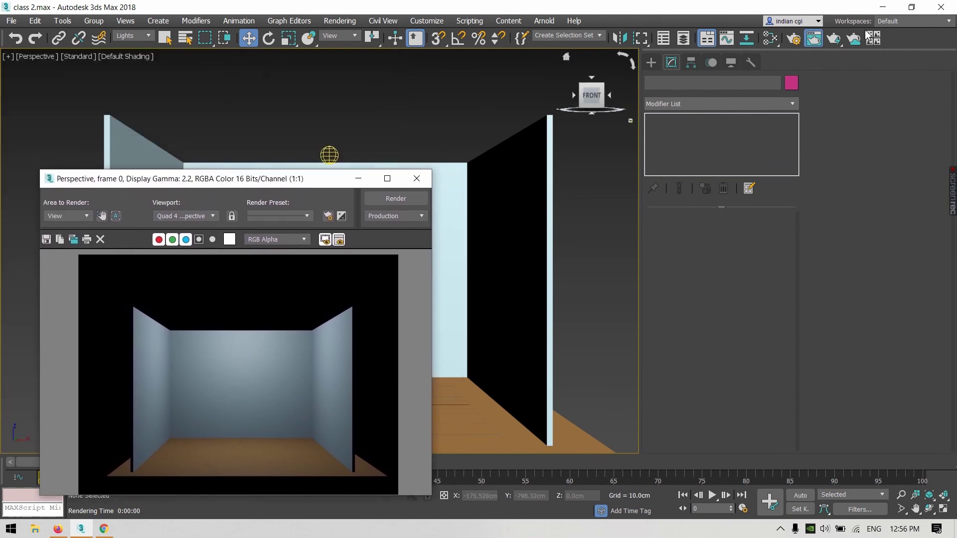
Reselect the light, set it back to 5000 Kelvin, re-render the room, and move the render window up
click(329, 154)
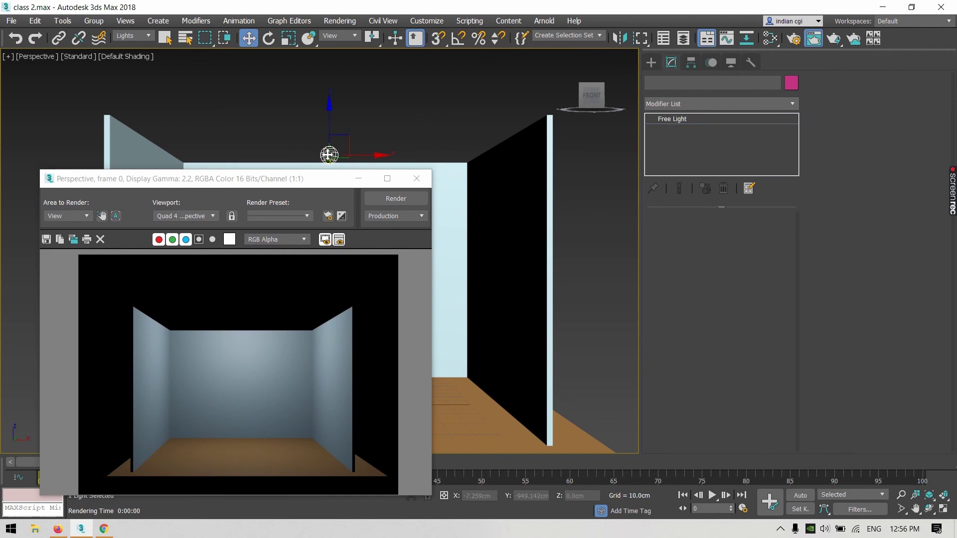
double_click(892, 130)
text(5000.0)
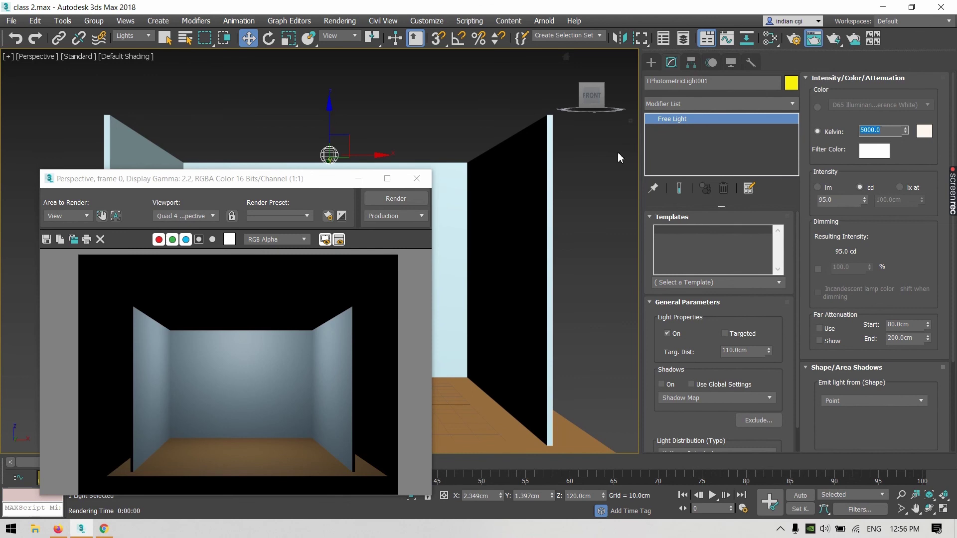
click(396, 199)
drag(289, 181, 262, 71)
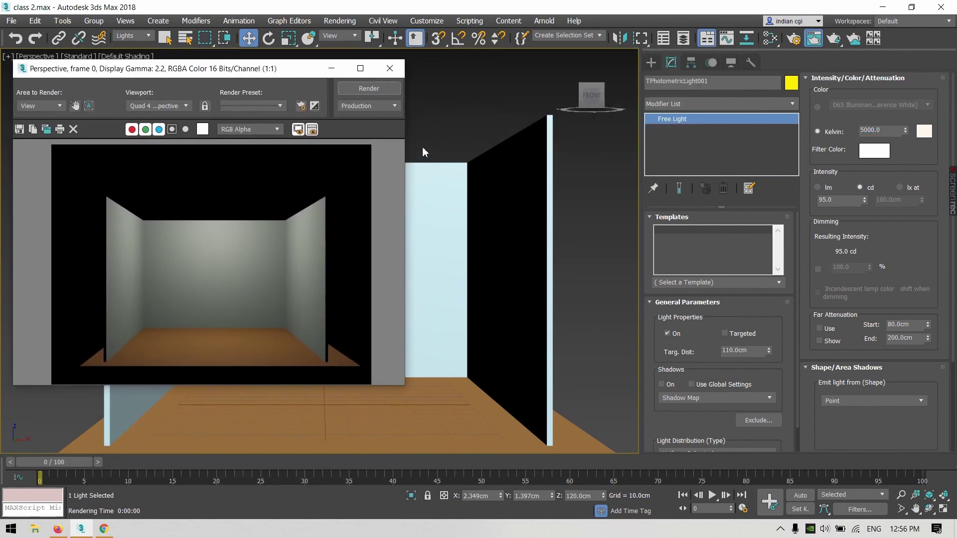
Uncover the room's floor and create a teapot with a radius of about 27.6 cm near its centre
drag(825, 178, 828, 135)
scroll(687, 324, down, 2)
drag(178, 76, 51, 70)
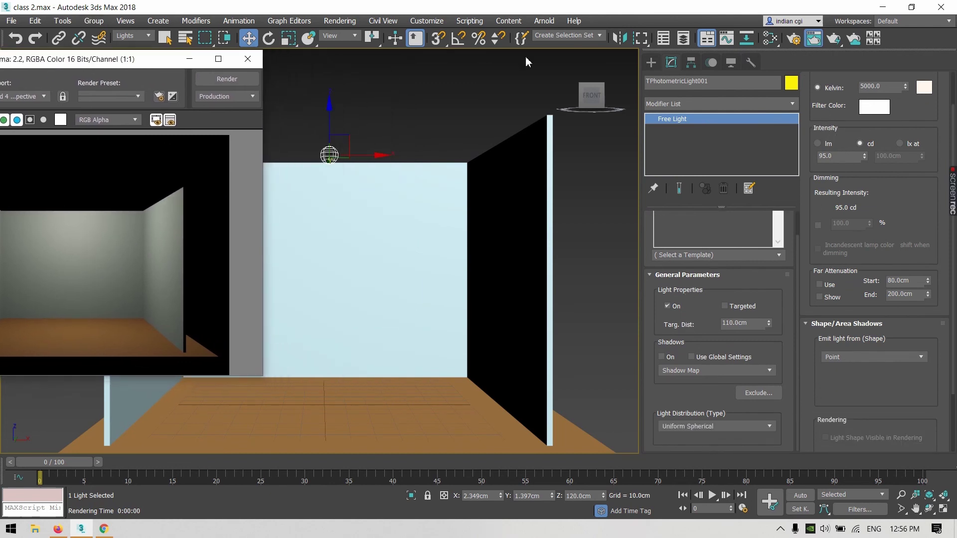
click(651, 61)
click(650, 79)
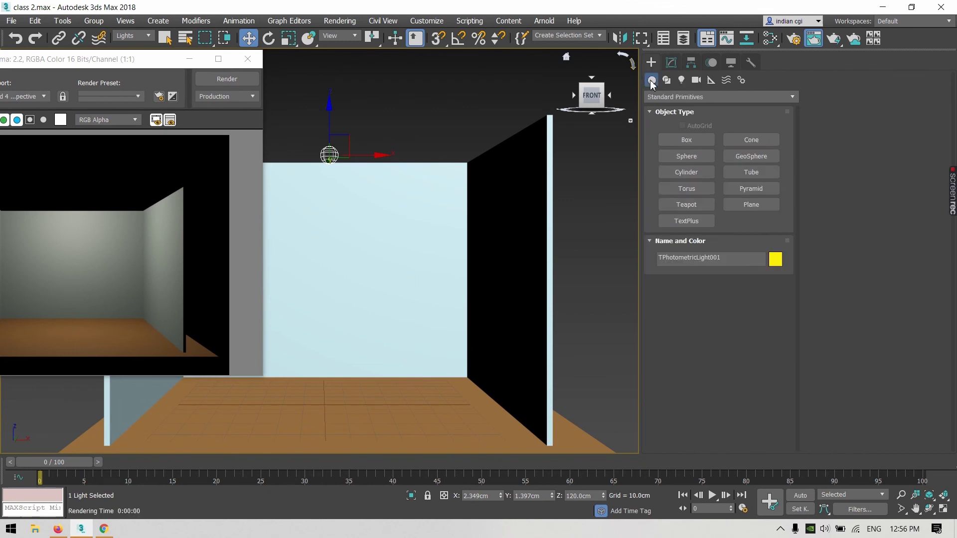
click(686, 203)
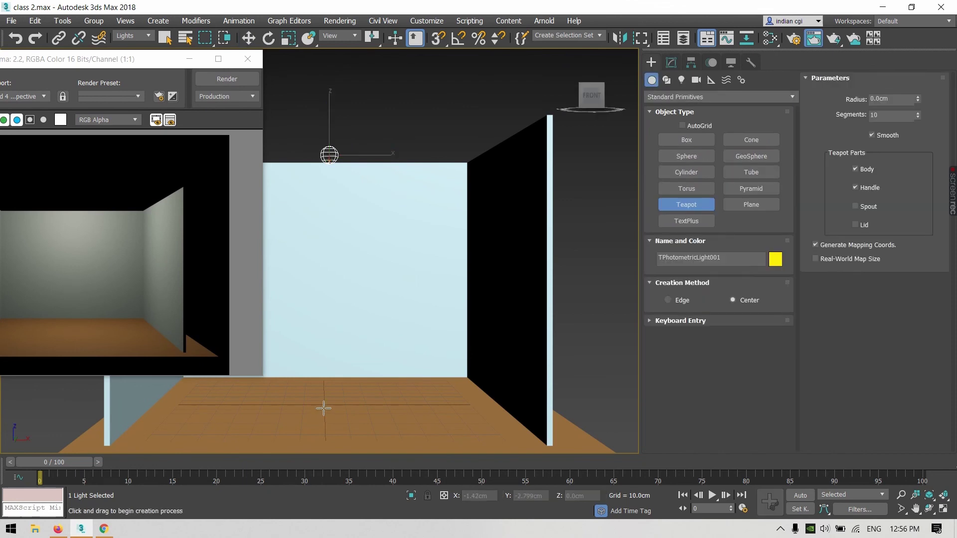
drag(325, 408, 379, 402)
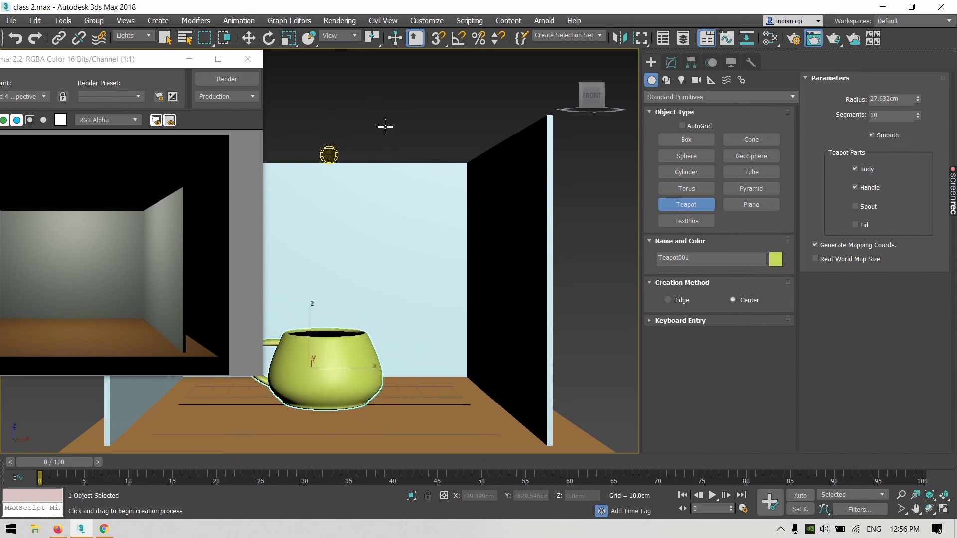
key(w)
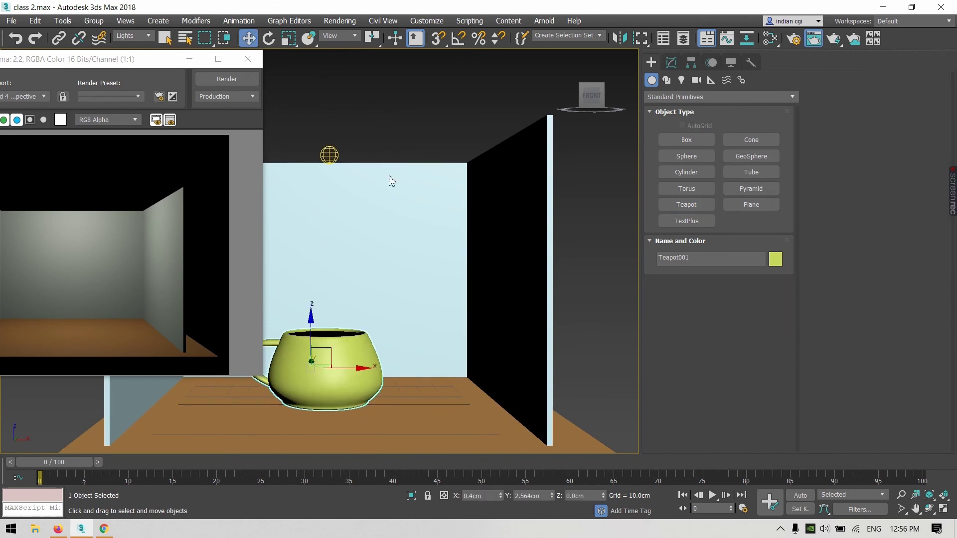
Deselect the teapot and close the render window
click(327, 353)
click(670, 65)
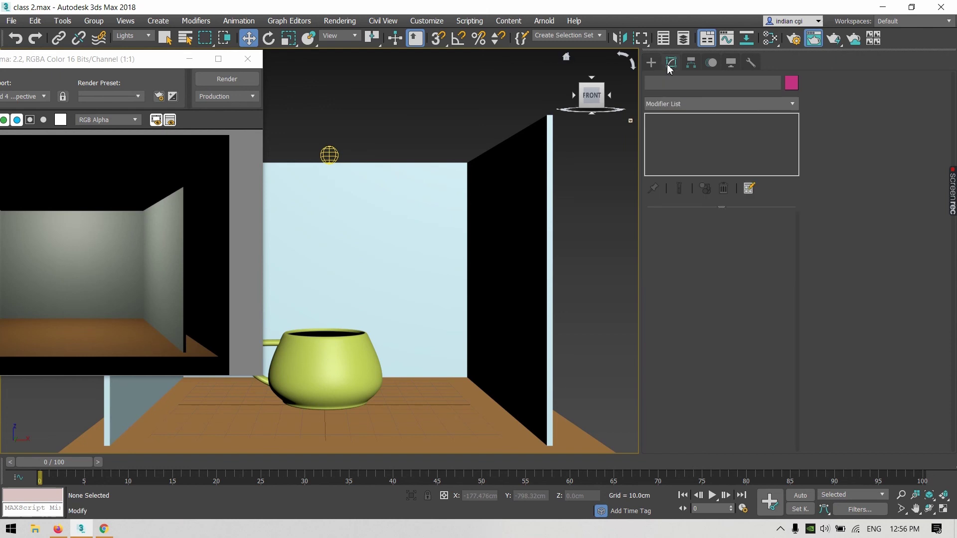
drag(117, 60, 203, 98)
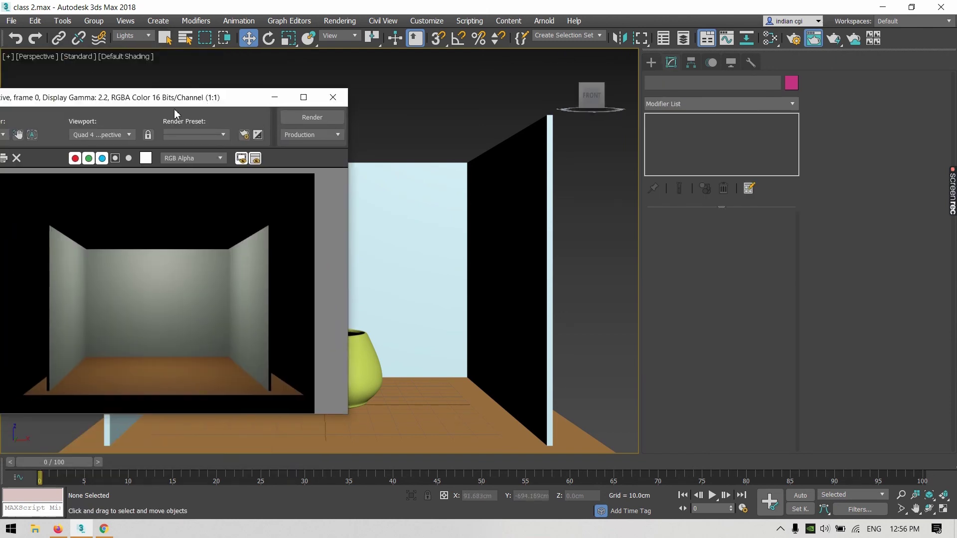
click(333, 97)
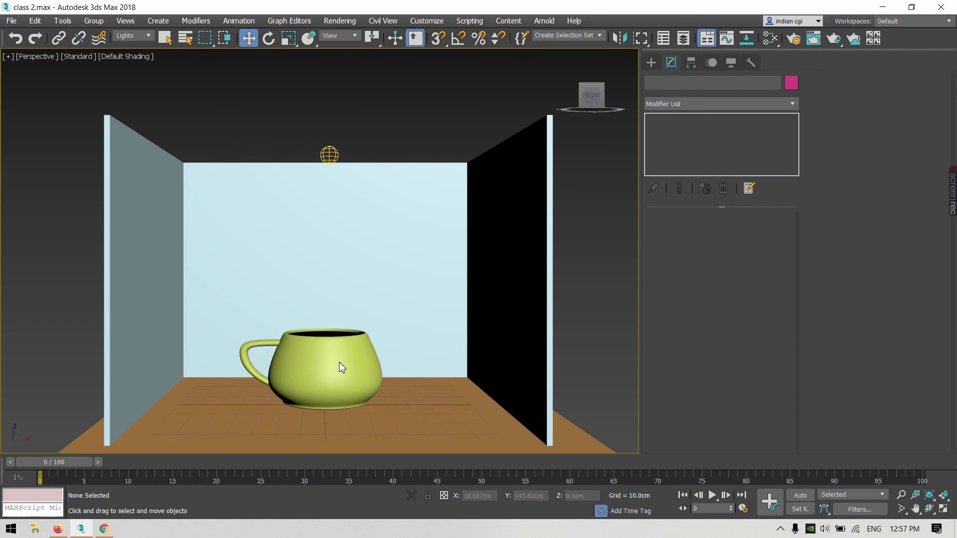
Limit the selection filter to Geometry, select the teapot, and enable its Spout and Lid parts
click(145, 37)
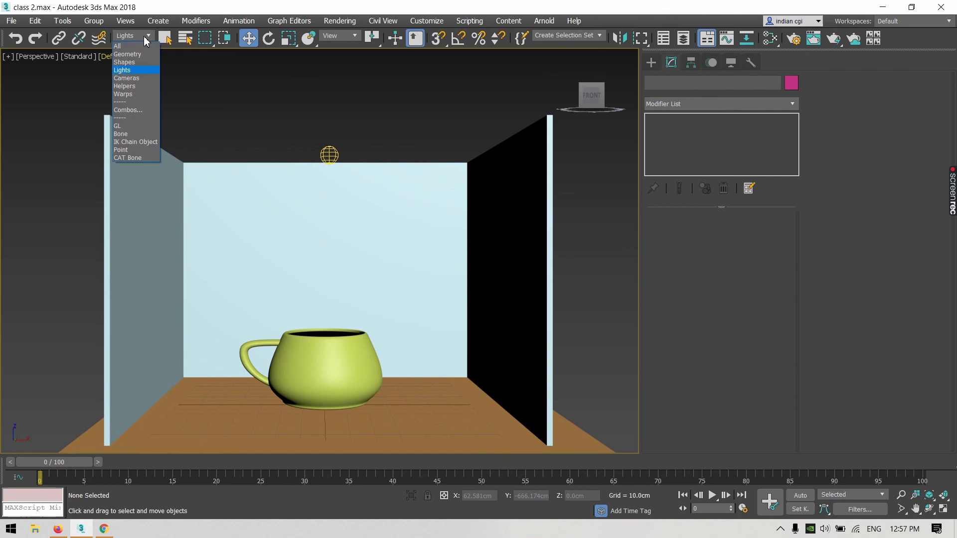
click(141, 53)
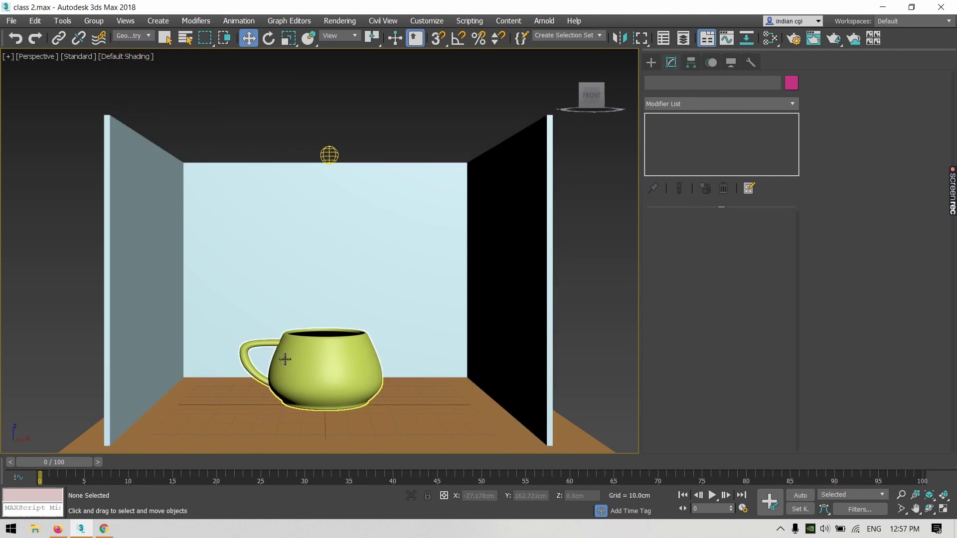
click(352, 284)
drag(373, 107, 301, 160)
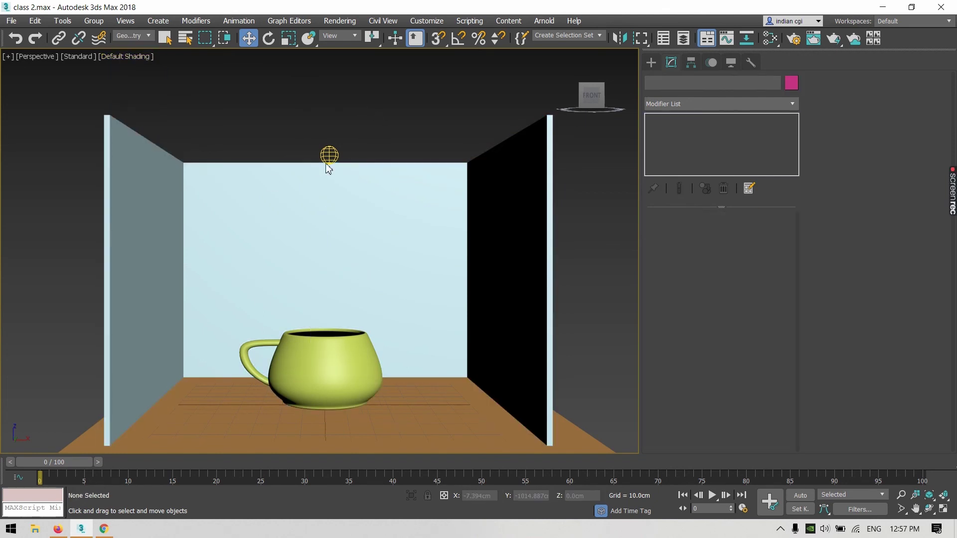
click(334, 369)
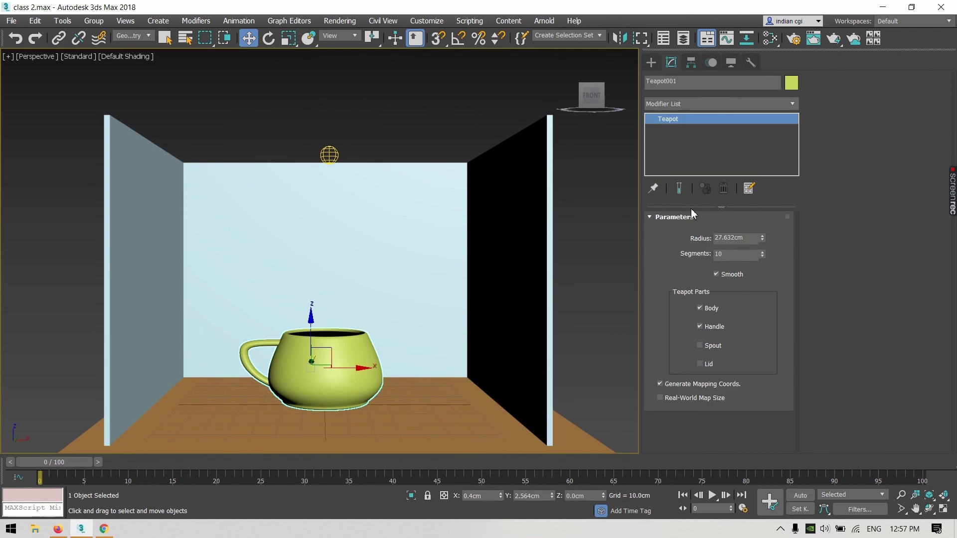
click(708, 346)
click(702, 364)
Reset the selection filter to All and select the teapot, seen from above in the room
click(137, 105)
click(133, 36)
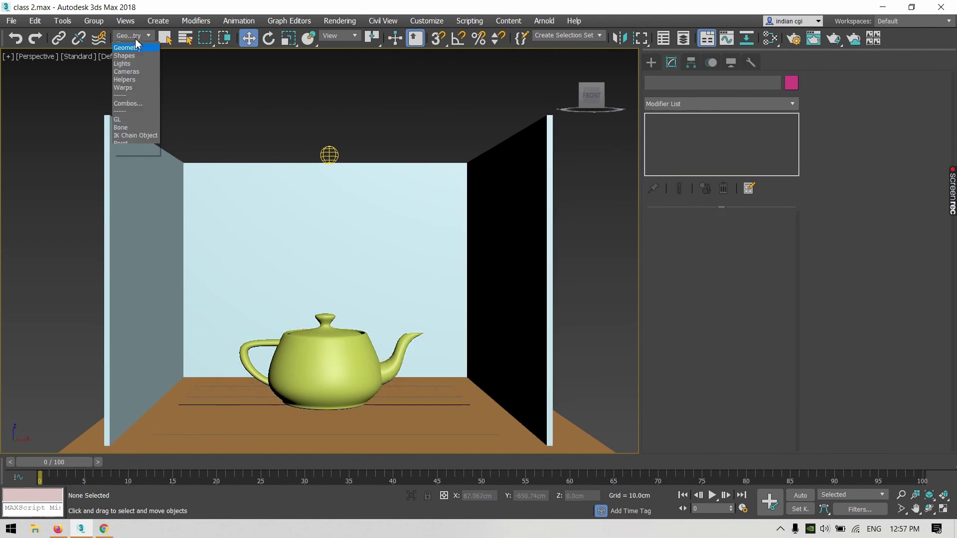
click(124, 46)
click(299, 412)
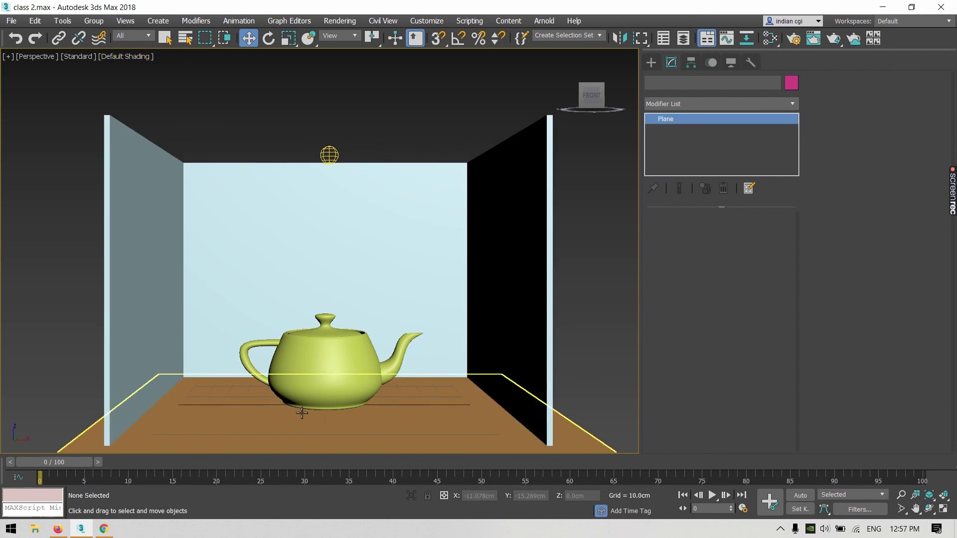
click(315, 377)
alt+middle_drag(295, 312, 306, 344)
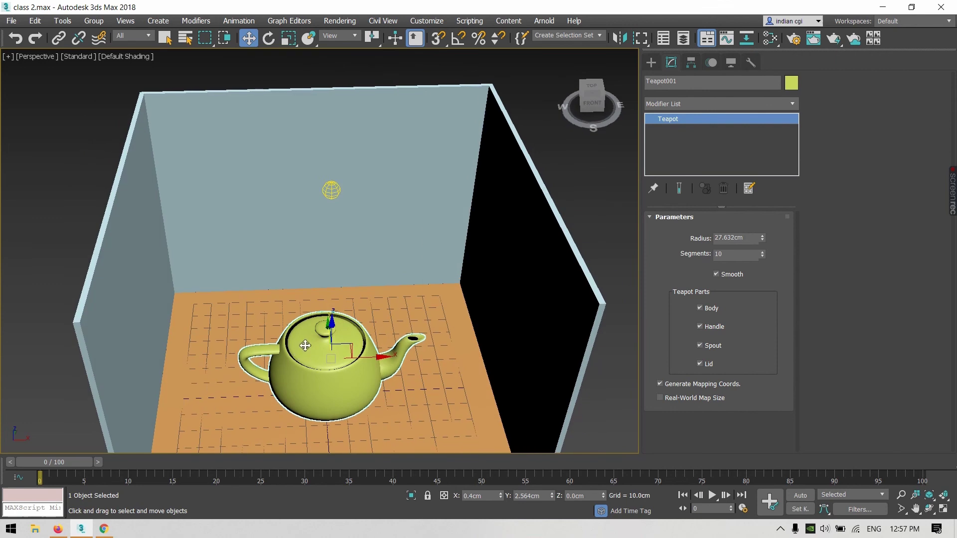
Render the room and teapot from the front in the Perspective view, and close the render window
key(c)
click(514, 314)
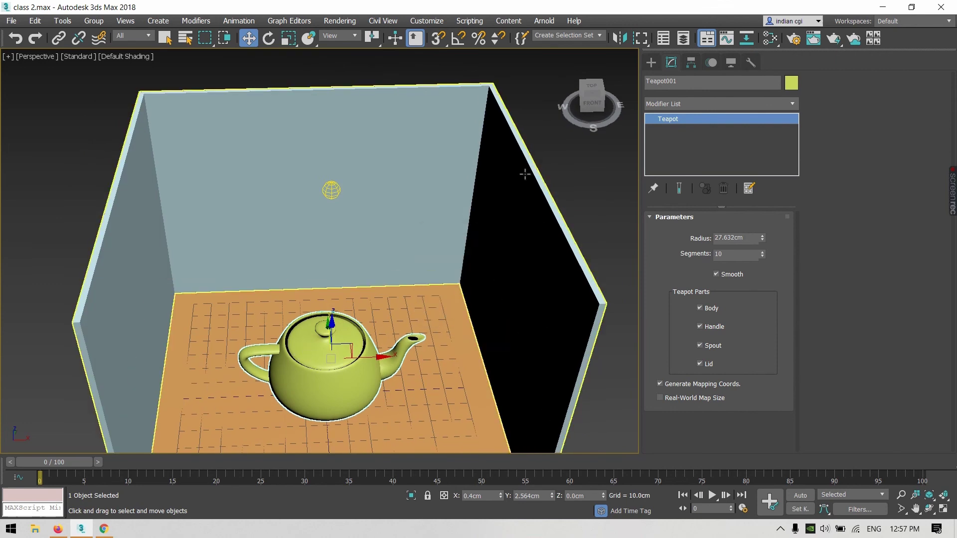
click(587, 108)
middle_drag(419, 230, 369, 226)
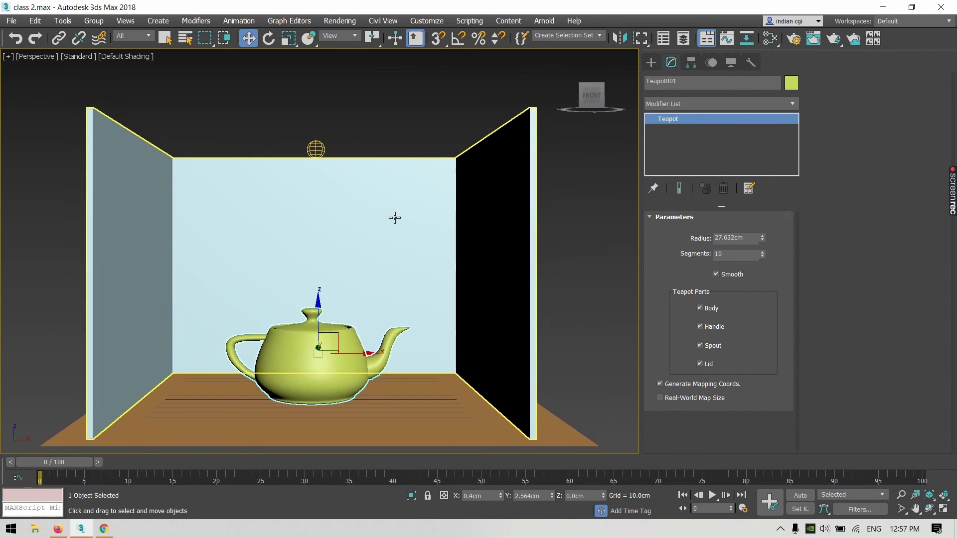
click(831, 46)
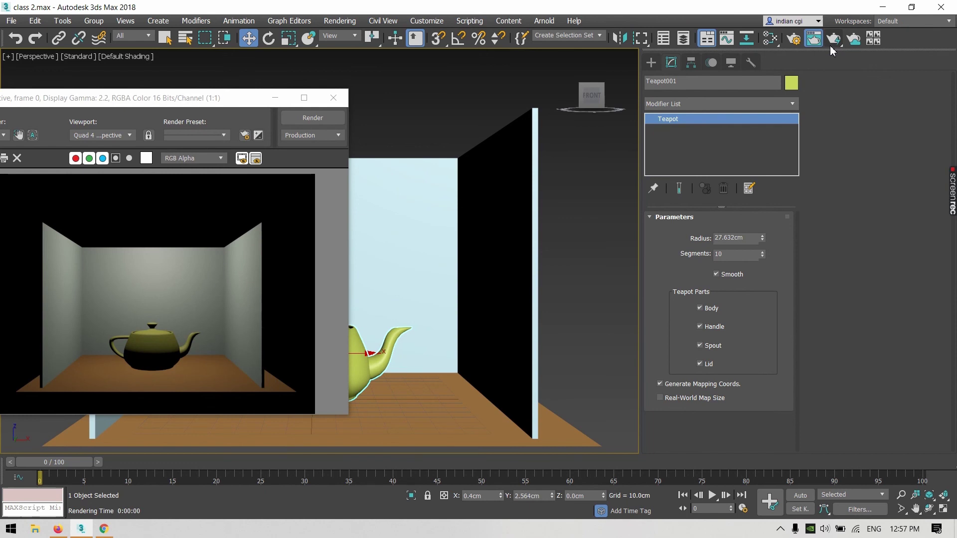
click(333, 98)
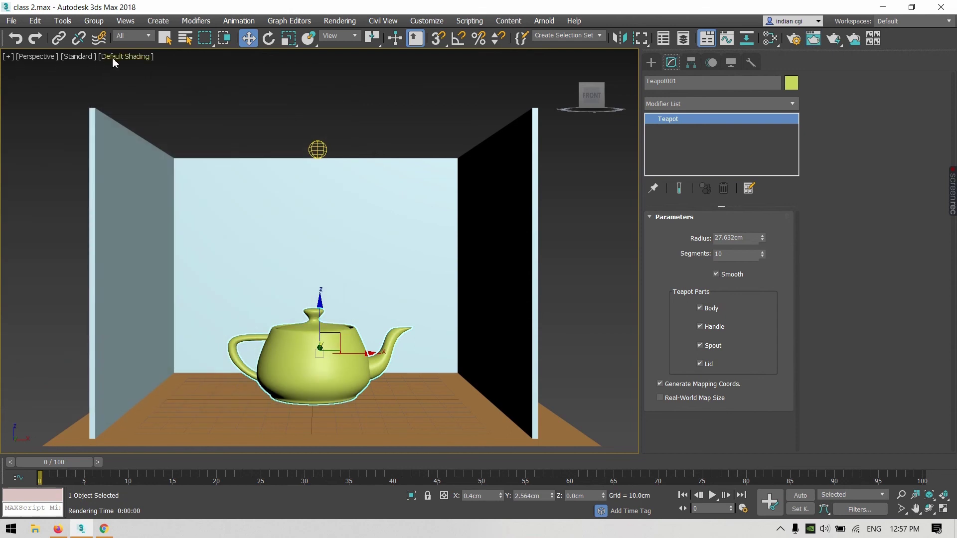
Show safe frames in the Perspective viewport and centre the room within them
click(26, 59)
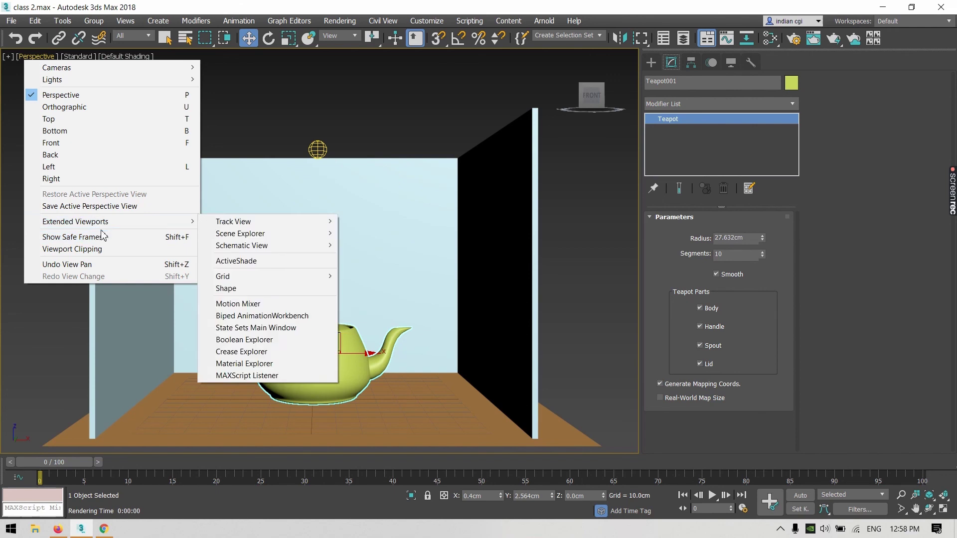
click(104, 237)
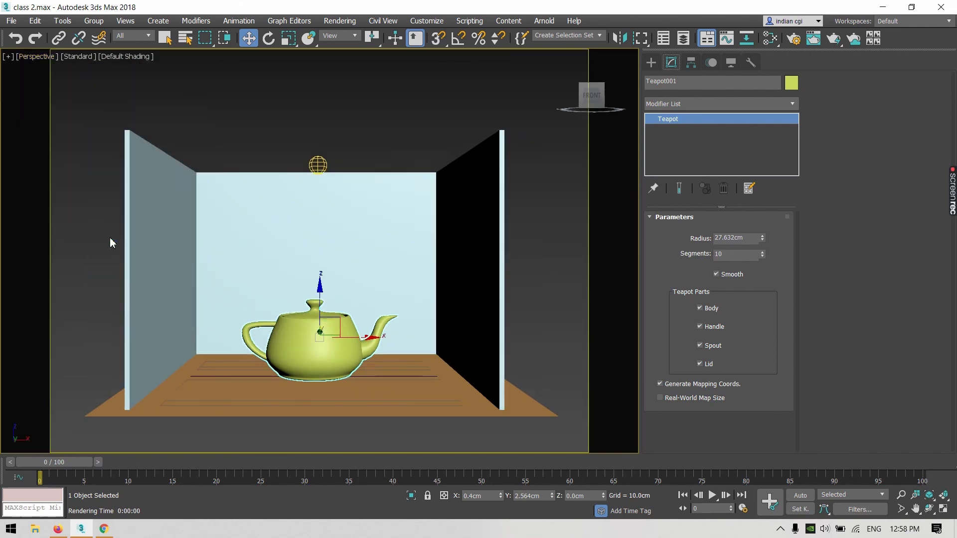
middle_drag(222, 241, 220, 239)
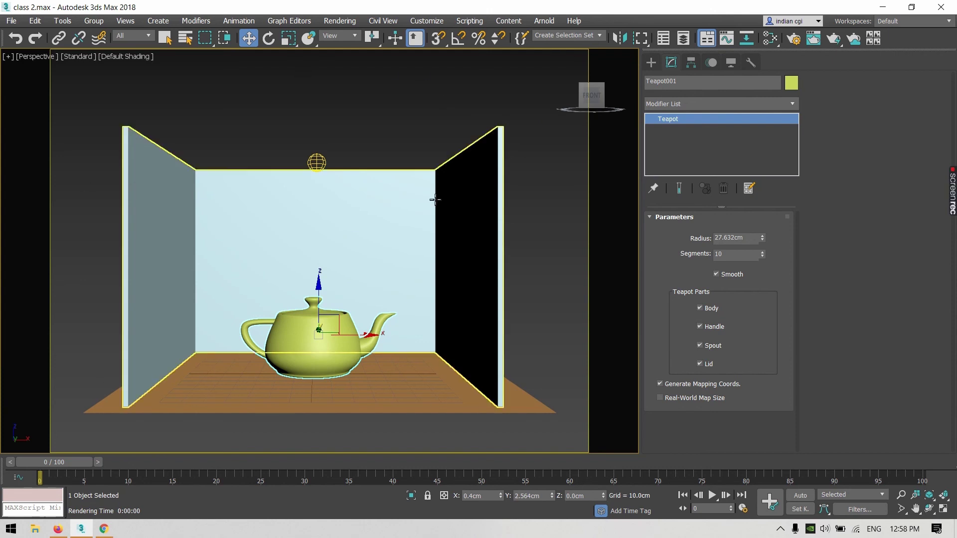
middle_drag(380, 278, 391, 271)
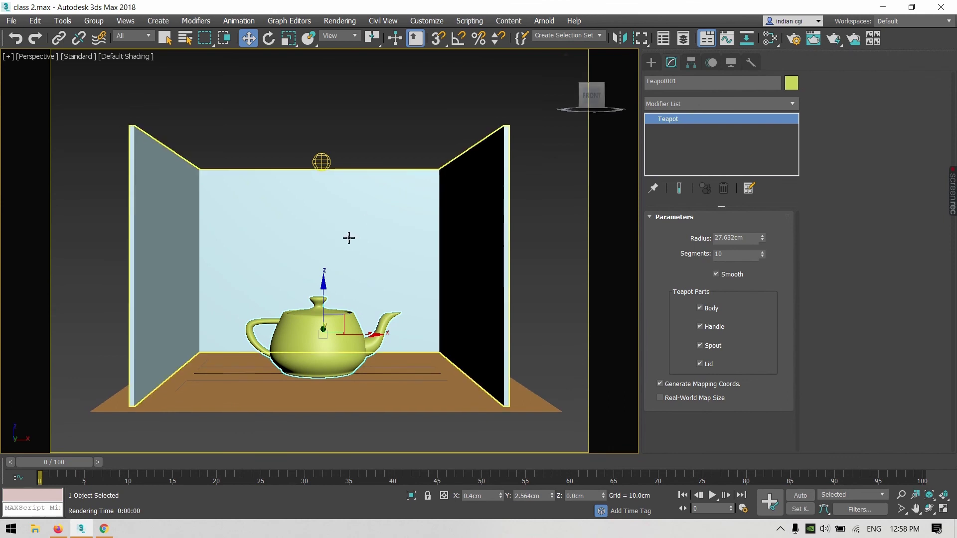
Frame the teapot more closely within the safe frame, render the view, and close the render window
scroll(308, 279, up, 5)
middle_drag(318, 249, 314, 253)
scroll(314, 257, up, 2)
scroll(314, 256, down, 2)
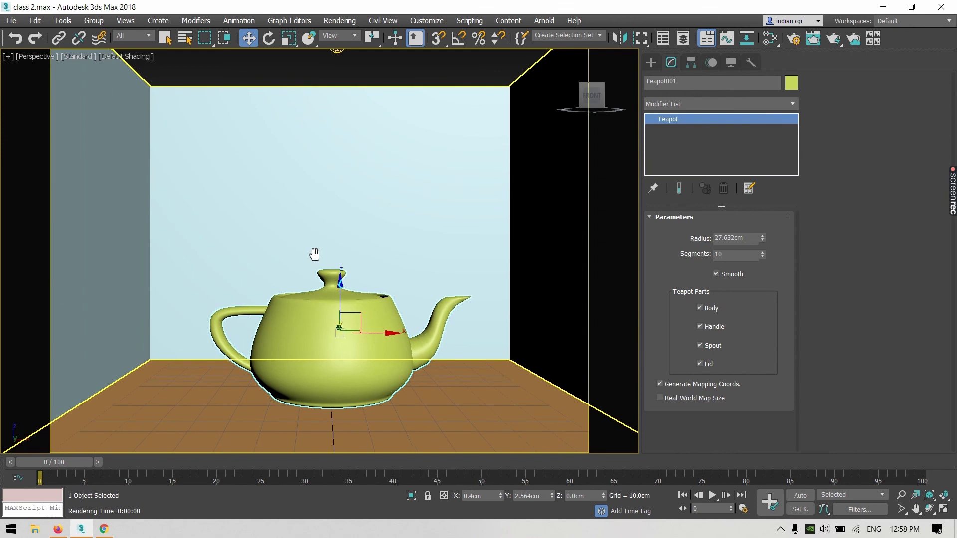
click(901, 496)
scroll(567, 372, up, 1)
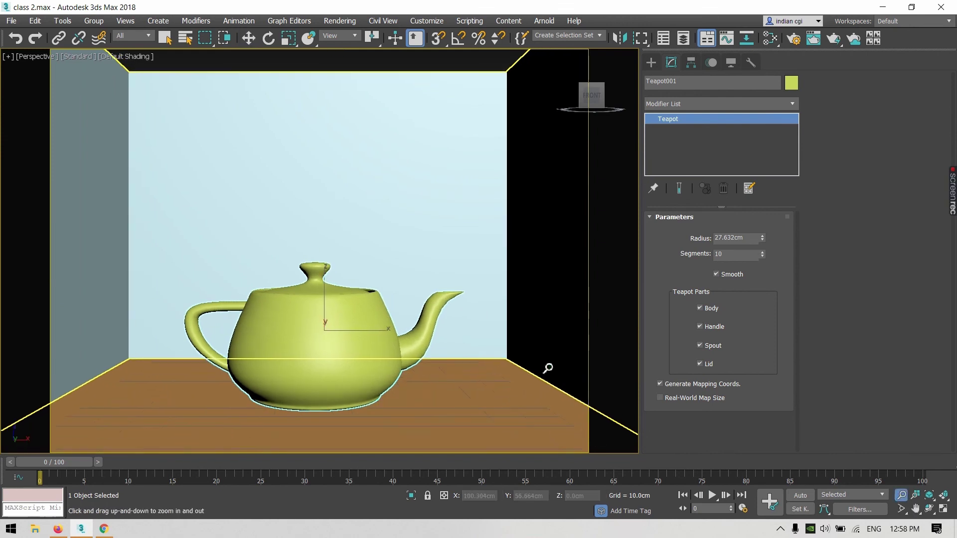
scroll(191, 288, up, 1)
scroll(339, 320, up, 1)
middle_drag(339, 315, 339, 317)
right_click(361, 256)
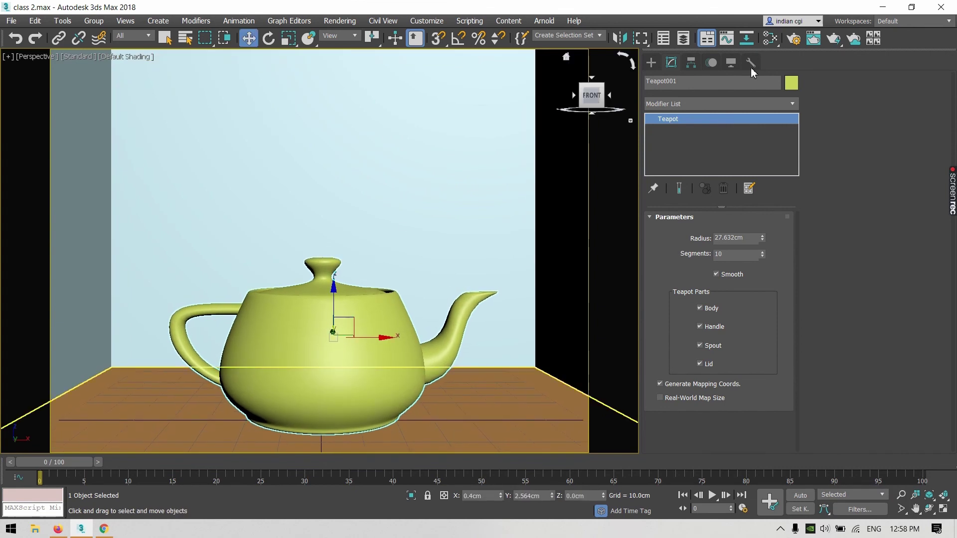
click(830, 46)
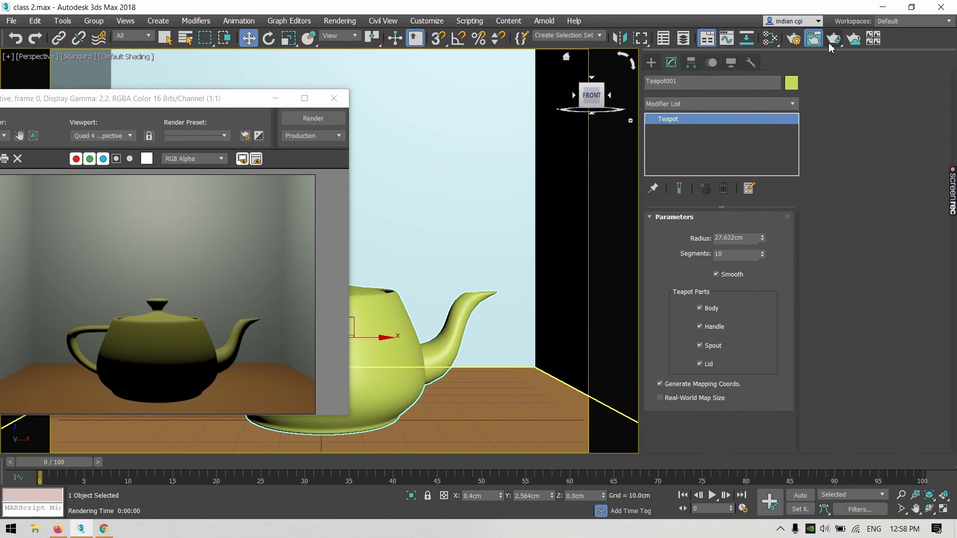
drag(159, 106, 245, 105)
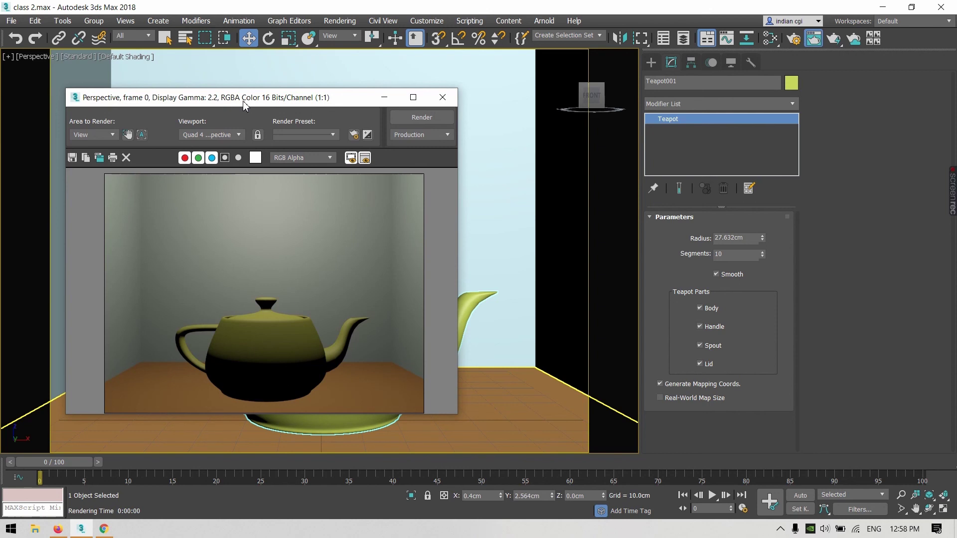
click(442, 98)
Frame the whole teapot from the front within the safe frame and save the active Perspective view
scroll(405, 280, down, 10)
scroll(405, 280, up, 3)
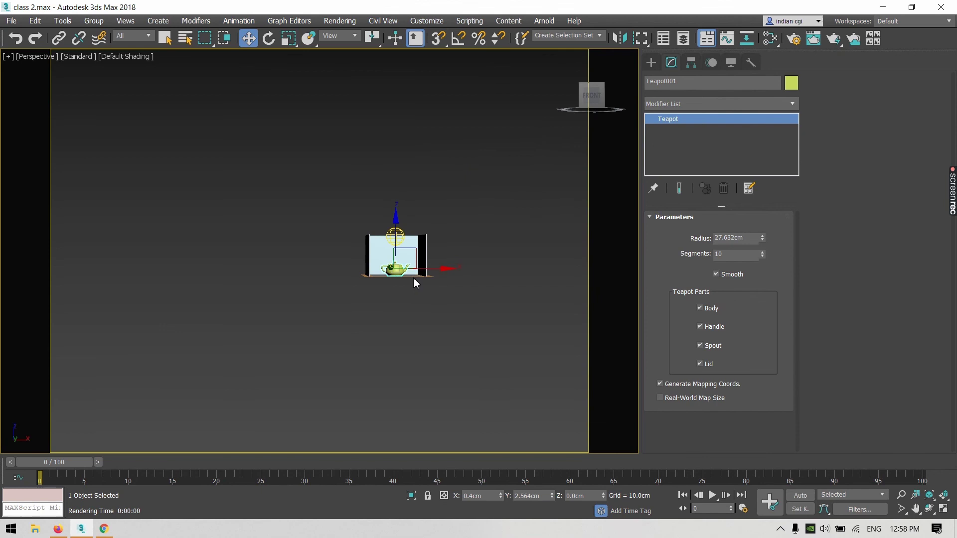
click(592, 105)
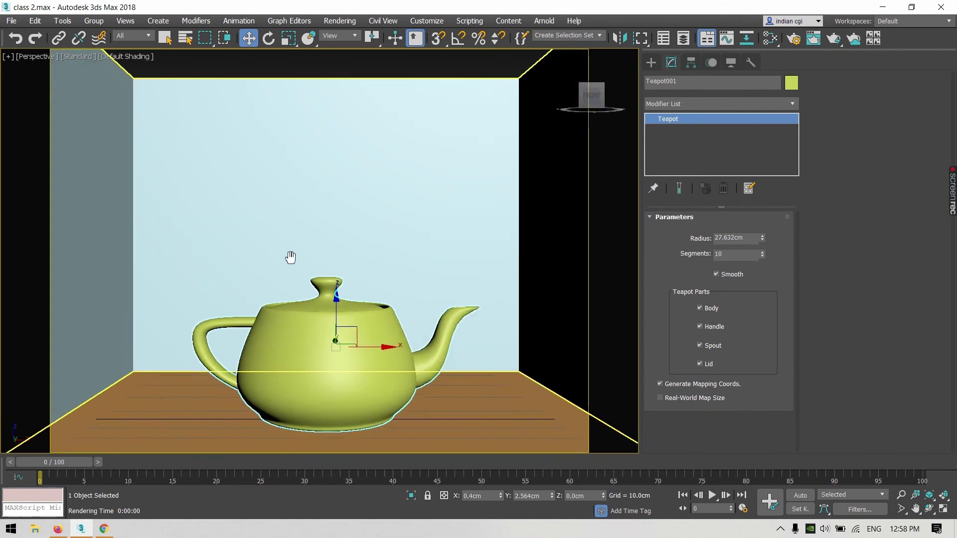
scroll(299, 269, up, 6)
click(900, 495)
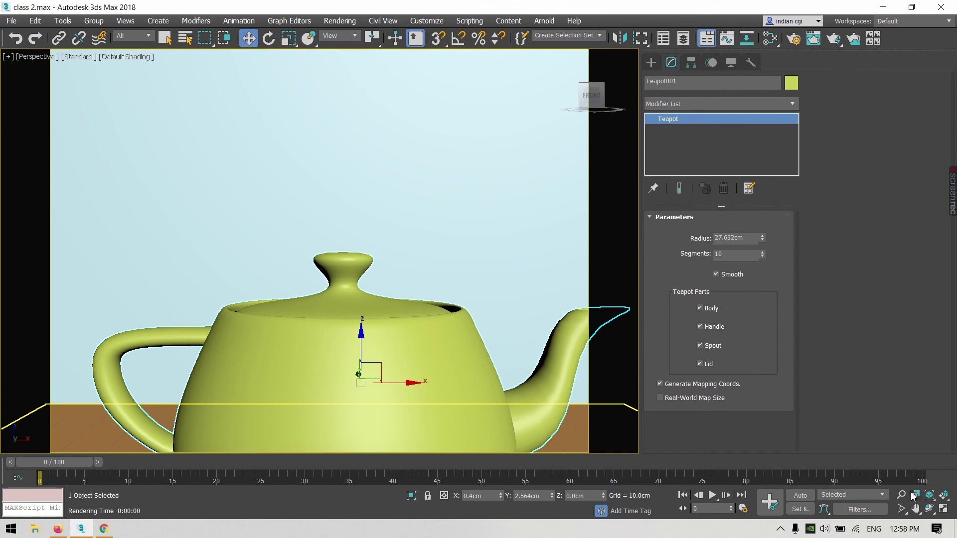
drag(362, 362, 334, 358)
middle_drag(359, 342, 346, 342)
drag(325, 346, 326, 345)
key(w)
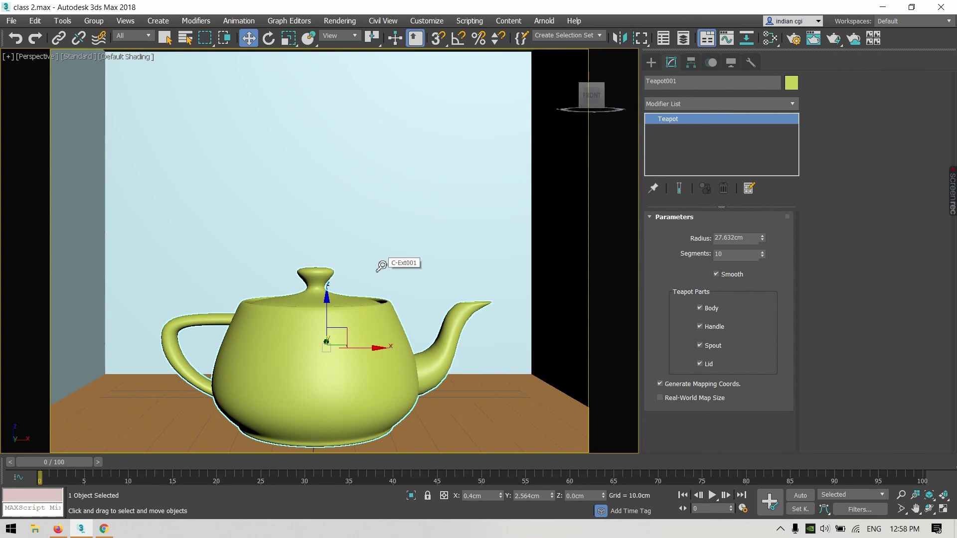
click(32, 57)
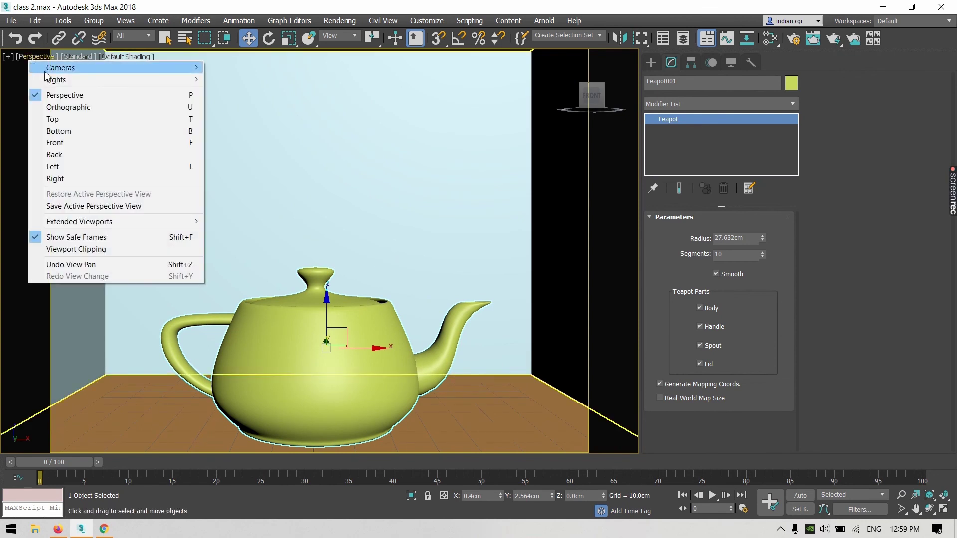
click(133, 211)
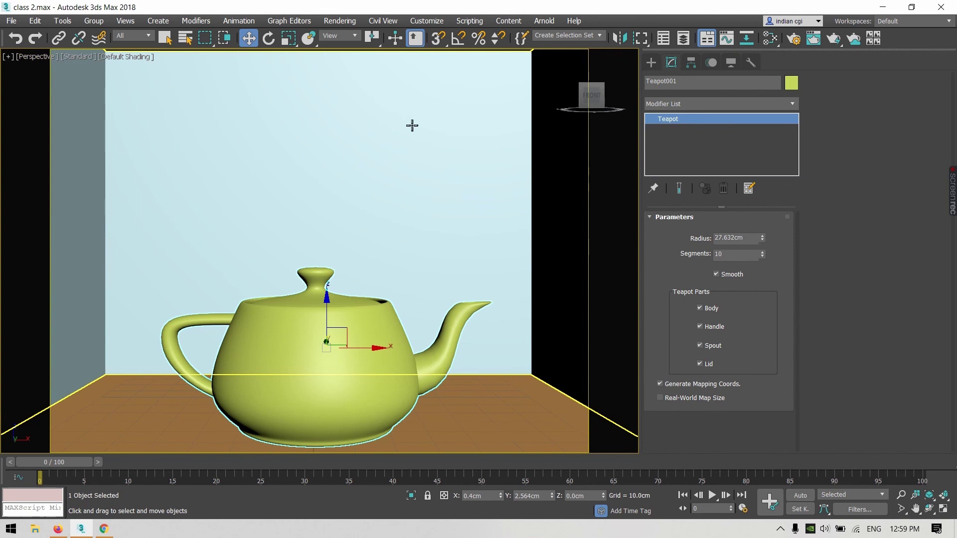
Move the view far away from the room and restore the saved active Perspective view
scroll(412, 125, down, 10)
middle_drag(413, 136, 449, 216)
alt+middle_drag(388, 225, 398, 279)
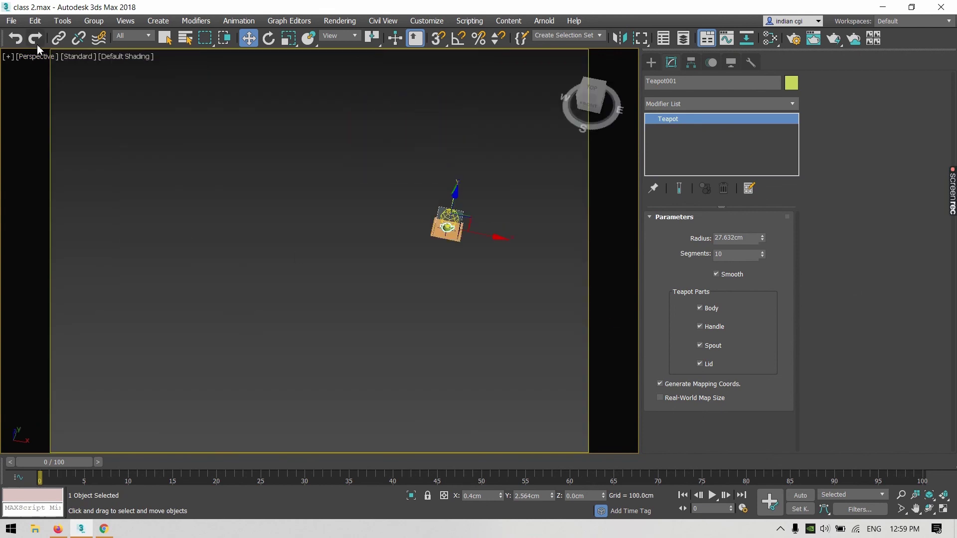
click(32, 56)
click(83, 192)
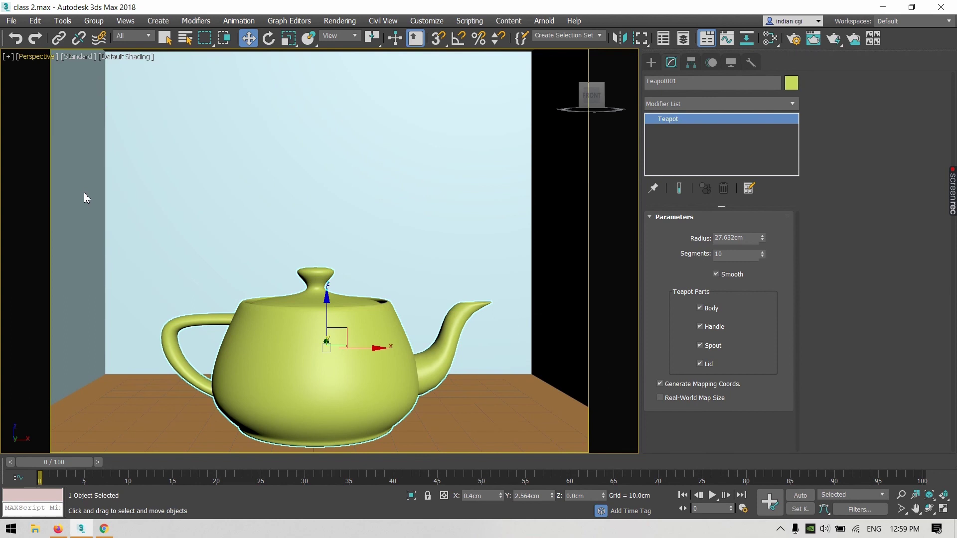
Render the framed teapot view, slightly readjust the framing, and render it again
click(835, 44)
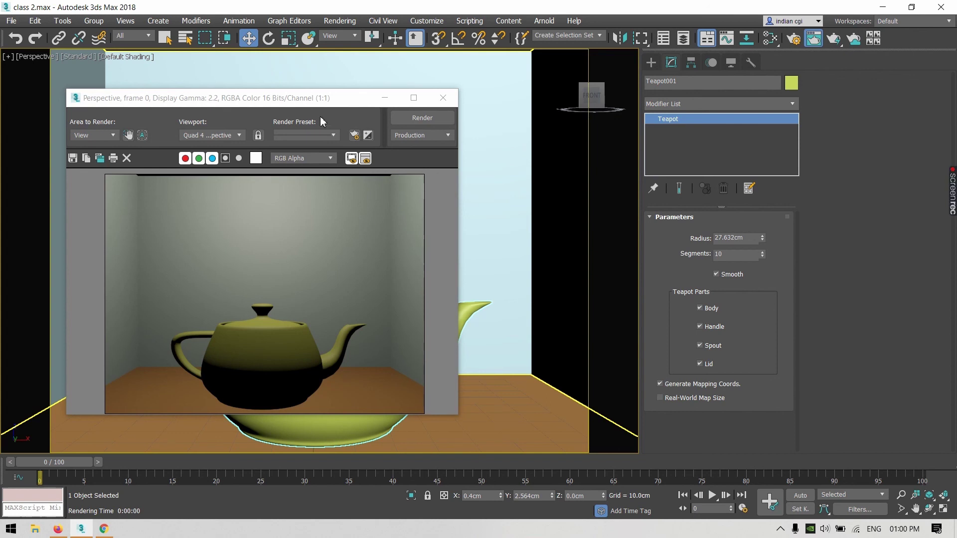
drag(301, 105, 249, 82)
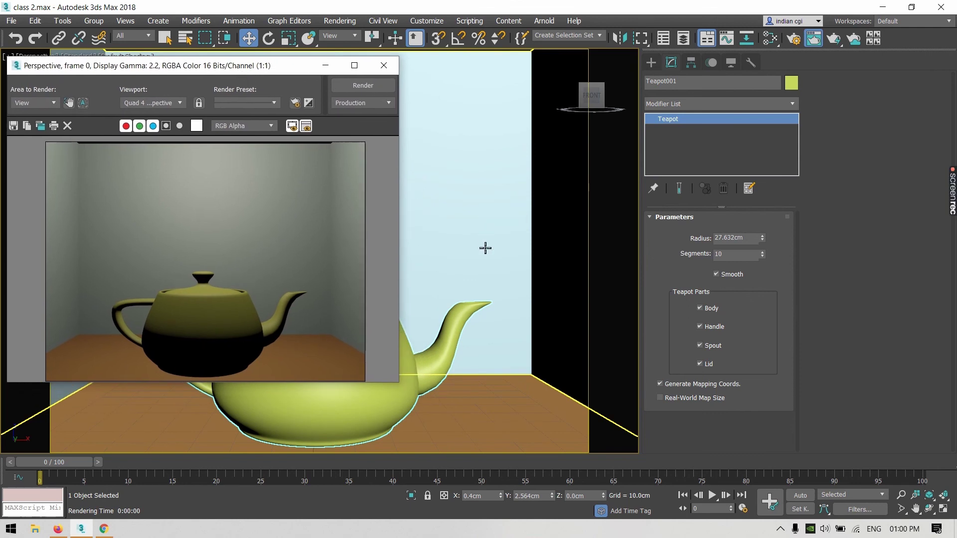
mouse_move(71, 73)
mouse_down()
mouse_move(65, 26)
mouse_move(69, 69)
mouse_up()
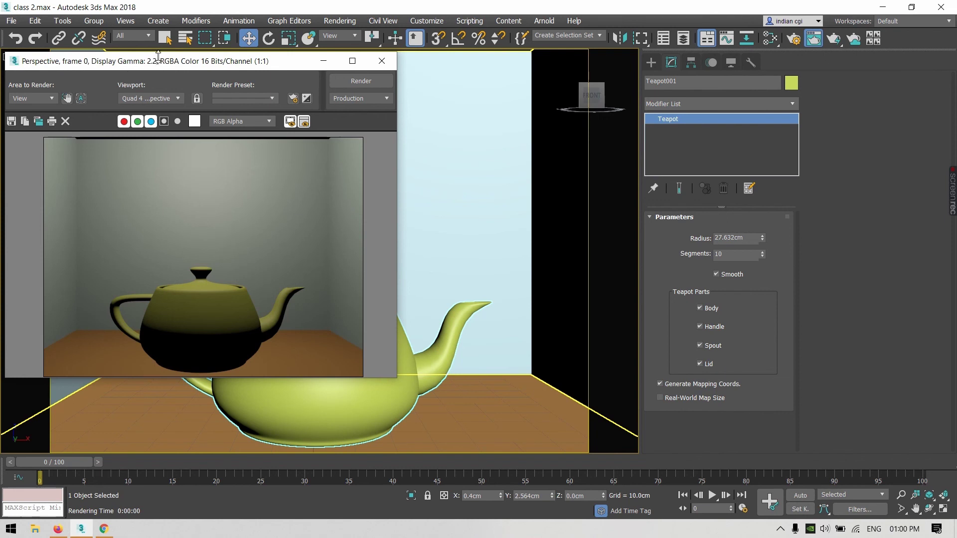
drag(155, 63, 163, 120)
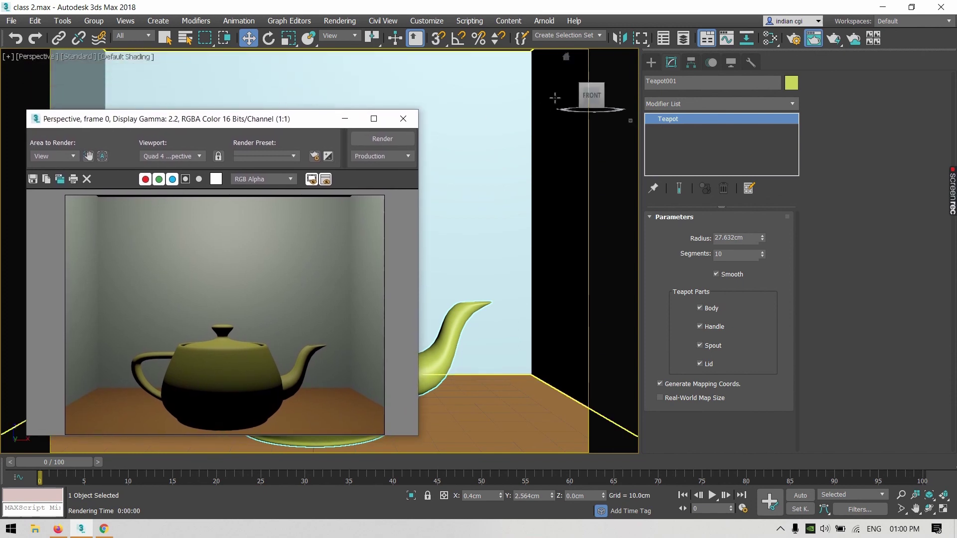
drag(282, 121, 304, 91)
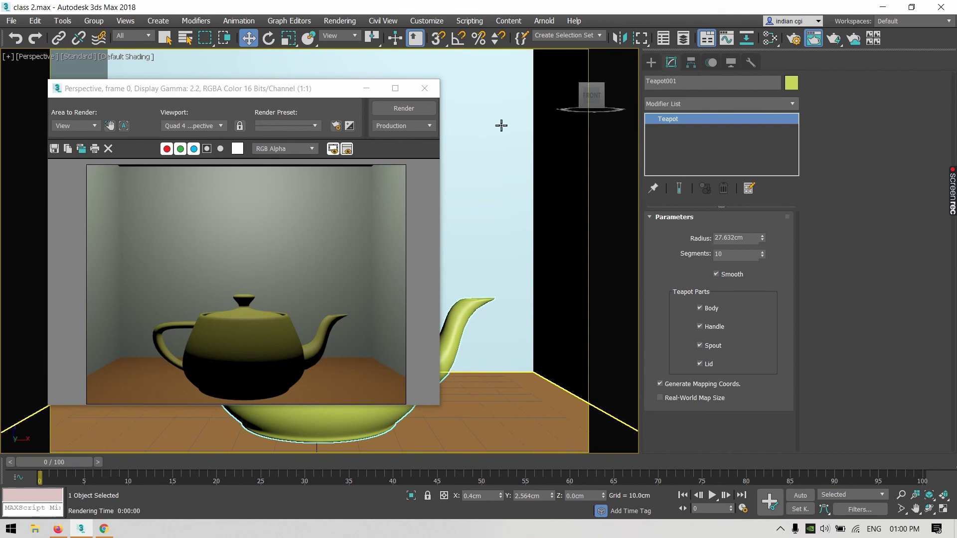
click(414, 107)
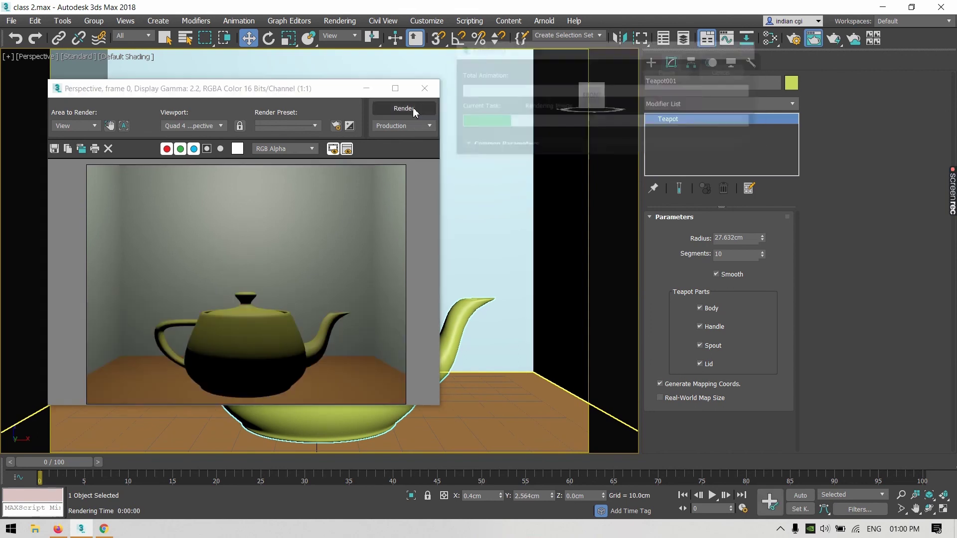
click(407, 108)
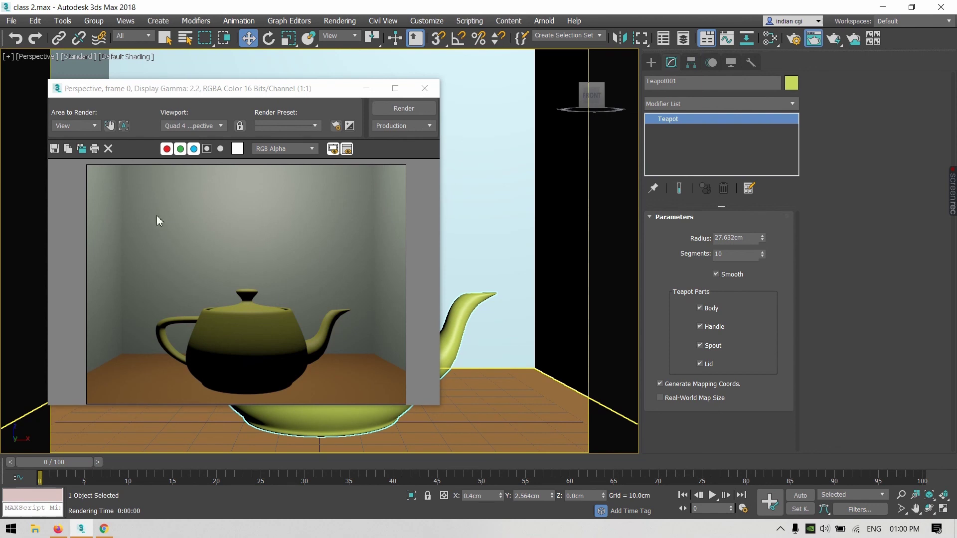
Save the rendered teapot image to the Desktop as a PNG file named 1
drag(131, 91, 155, 98)
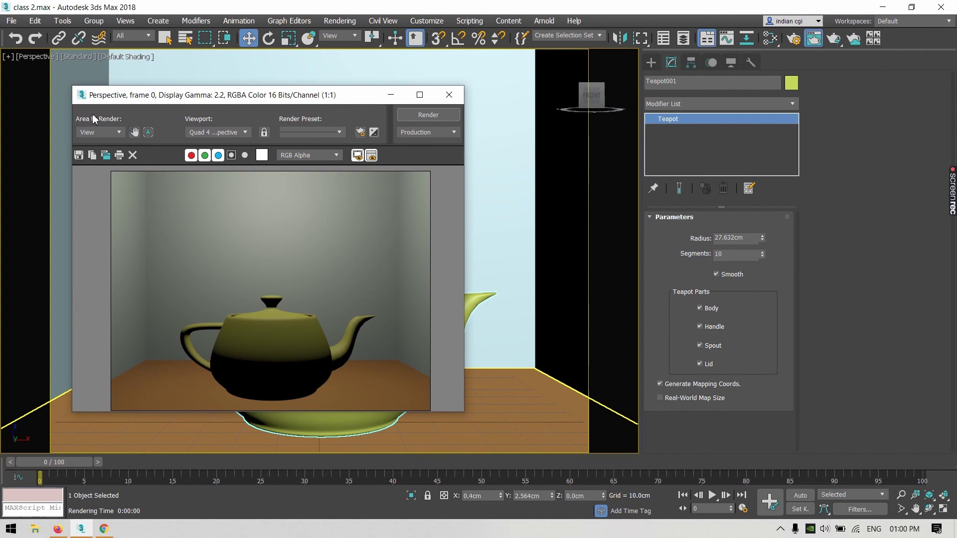
click(79, 157)
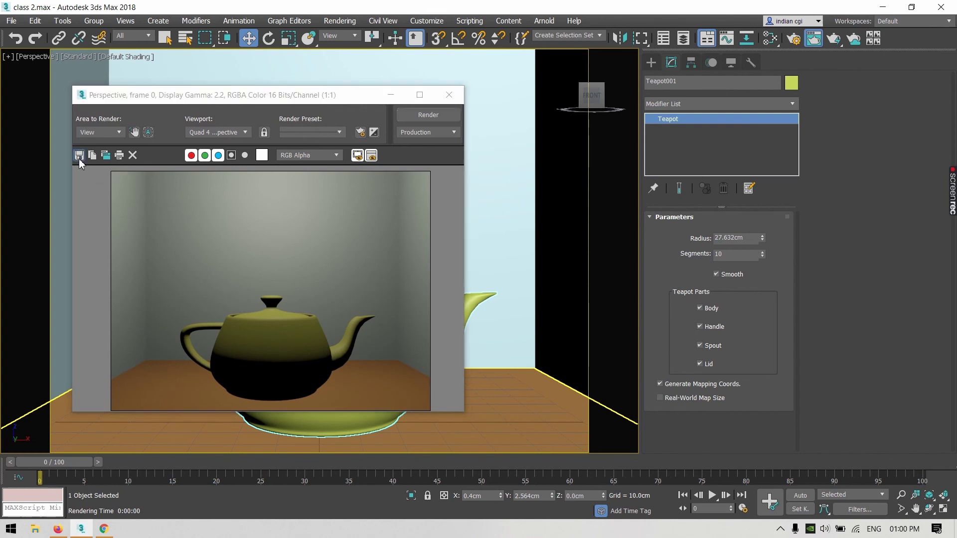
click(106, 218)
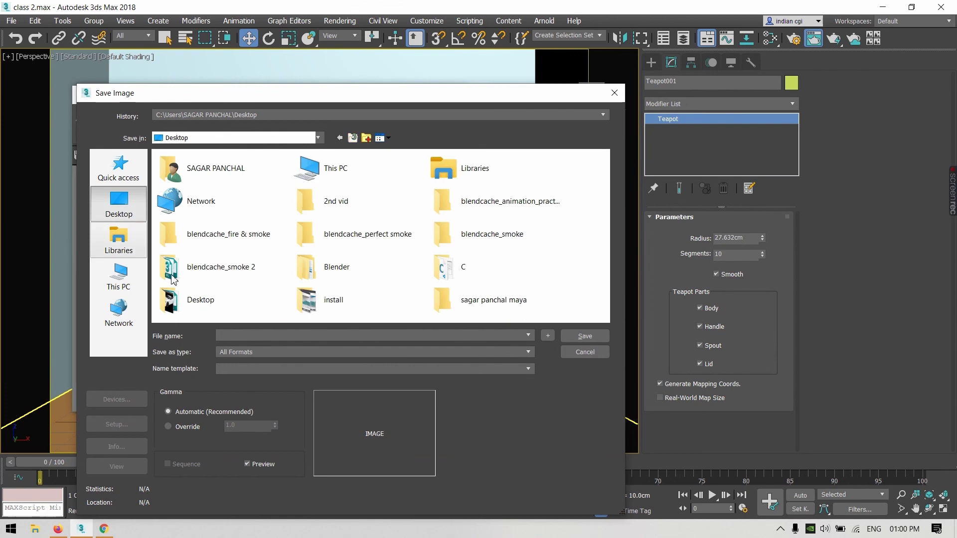
text(1)
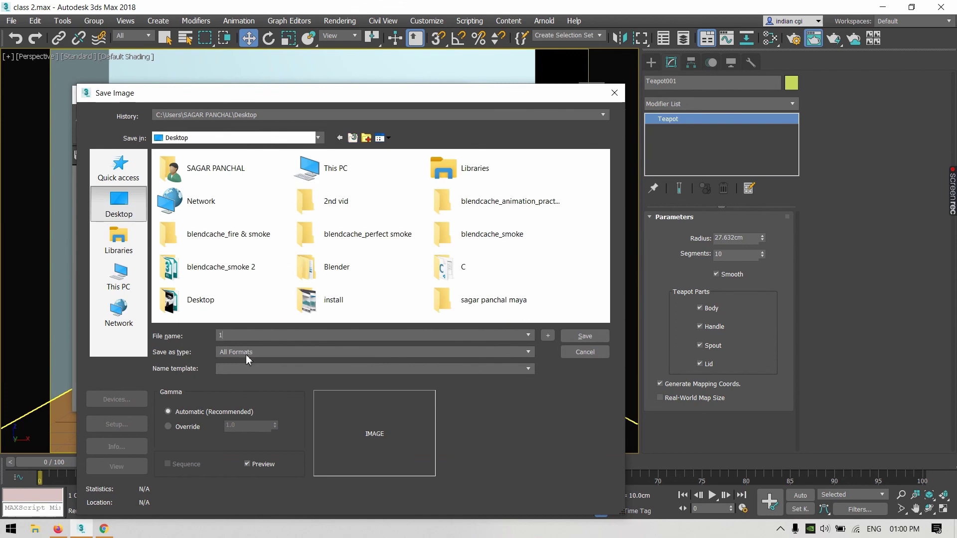
click(247, 352)
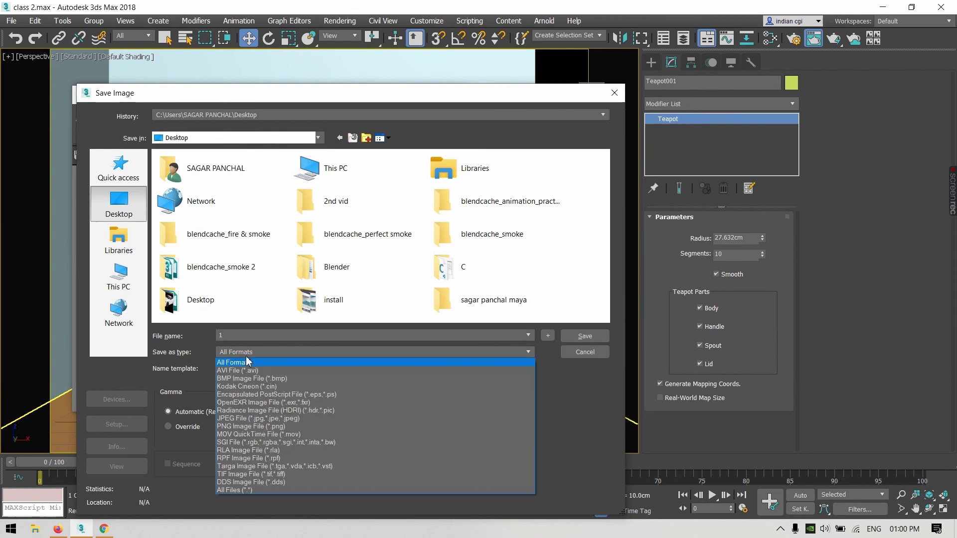
click(250, 427)
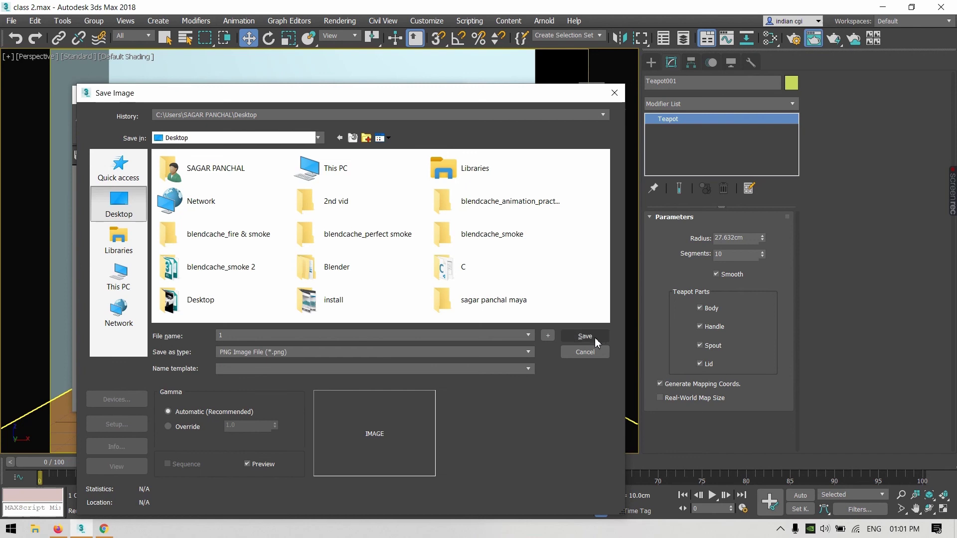